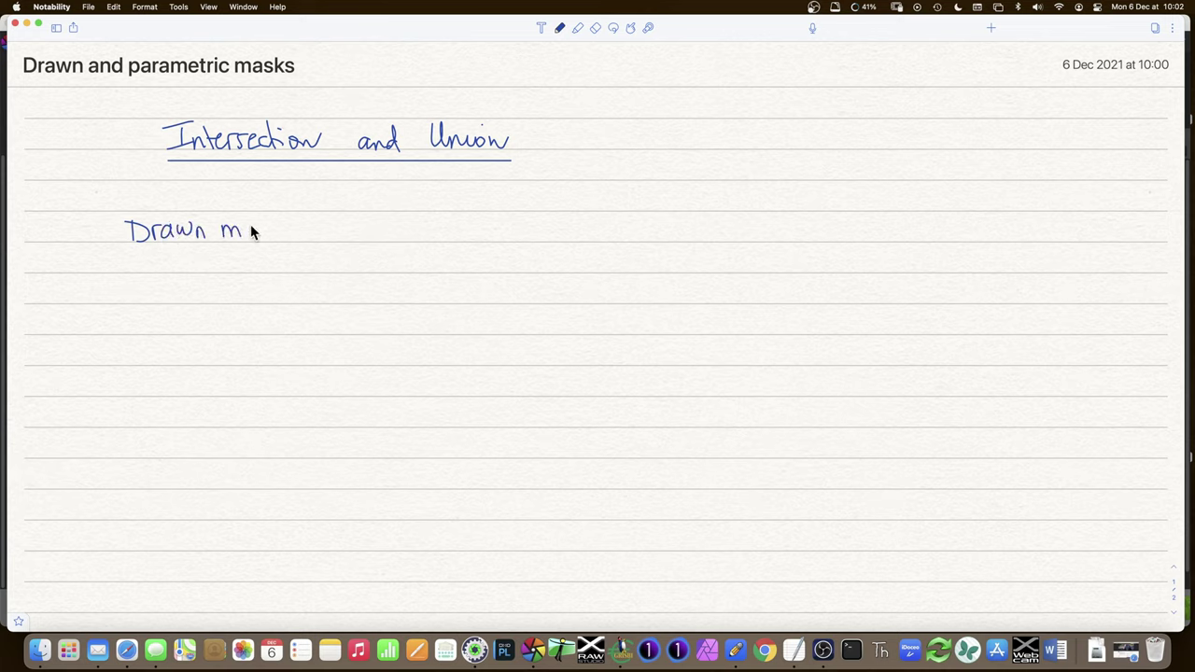
# Step: Underline the 'Drawn masks' heading and draw two overlapping ellipses labelled A and B
pyautogui.moveTo(134, 251); pyautogui.dragTo(297, 250)
pyautogui.moveTo(574, 195)
pyautogui.mouseDown()
pyautogui.moveTo(642, 289)
pyautogui.moveTo(593, 194)
pyautogui.mouseUp()
pyautogui.moveTo(540, 251); pyautogui.dragTo(558, 238)
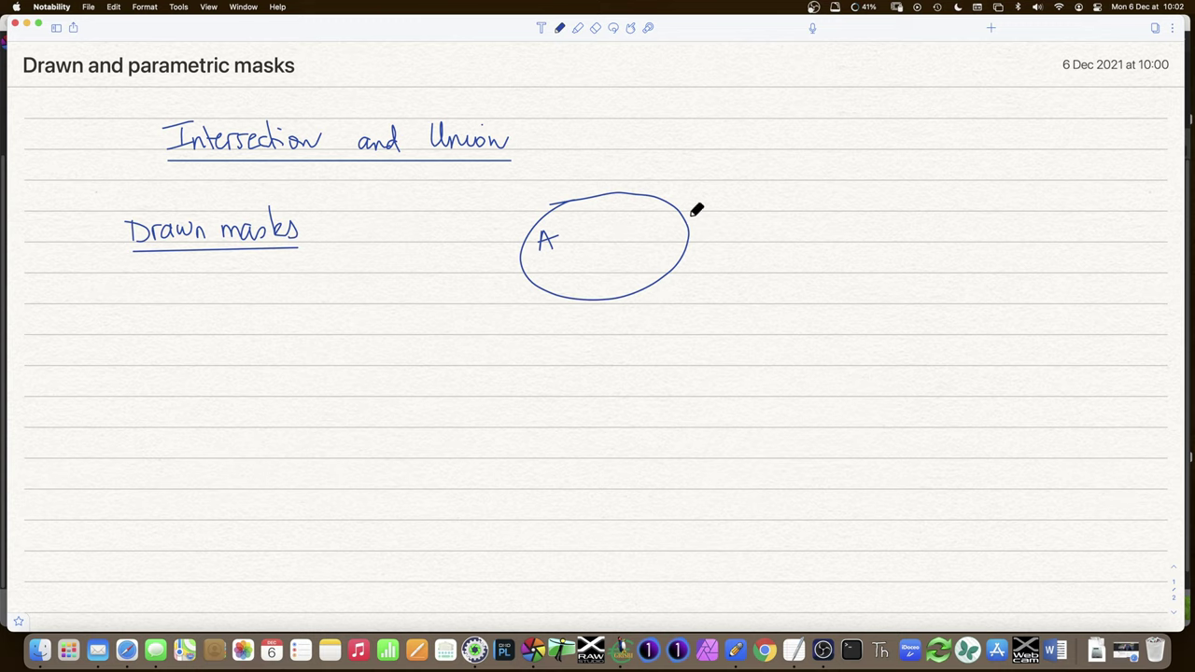
pyautogui.moveTo(658, 186)
pyautogui.mouseDown()
pyautogui.moveTo(862, 269)
pyautogui.moveTo(638, 191)
pyautogui.mouseUp()
pyautogui.moveTo(788, 207); pyautogui.dragTo(789, 231)
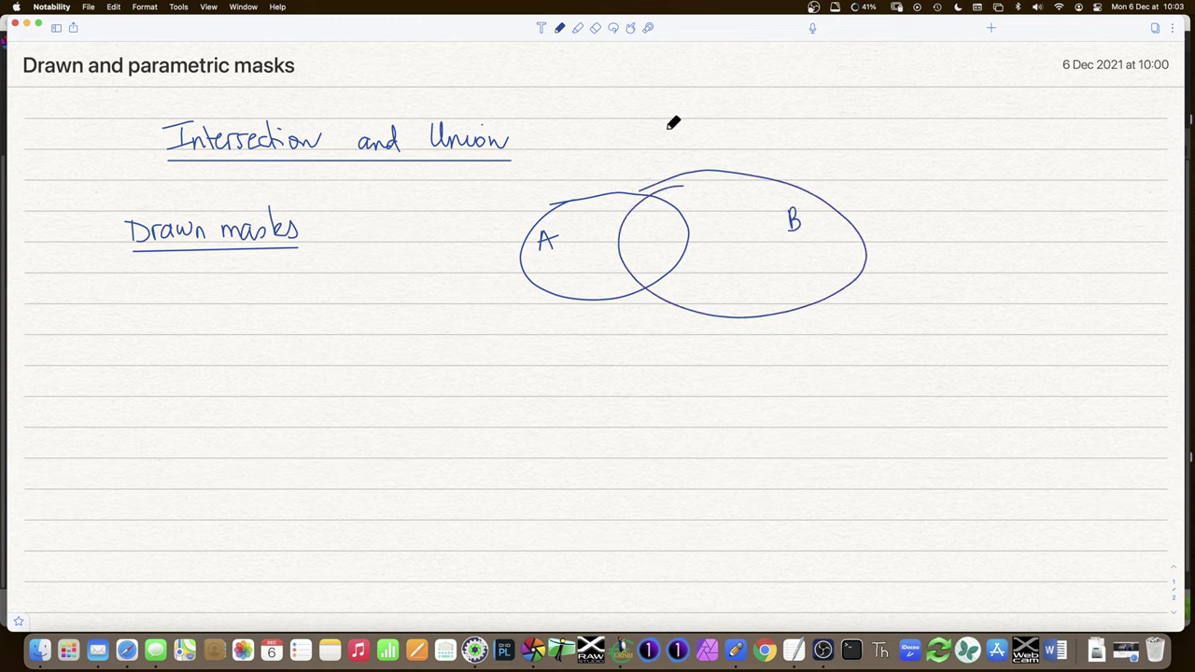
# Step: Shade both ellipses yellow with the highlighter and write 'union' beside them
pyautogui.click(577, 29)
pyautogui.moveTo(549, 216)
pyautogui.mouseDown()
pyautogui.moveTo(548, 270)
pyautogui.moveTo(576, 212)
pyautogui.moveTo(594, 206)
pyautogui.moveTo(616, 280)
pyautogui.moveTo(634, 284)
pyautogui.moveTo(693, 191)
pyautogui.moveTo(716, 190)
pyautogui.moveTo(744, 286)
pyautogui.moveTo(792, 208)
pyautogui.moveTo(847, 234)
pyautogui.moveTo(769, 265)
pyautogui.mouseUp()
pyautogui.click(560, 29)
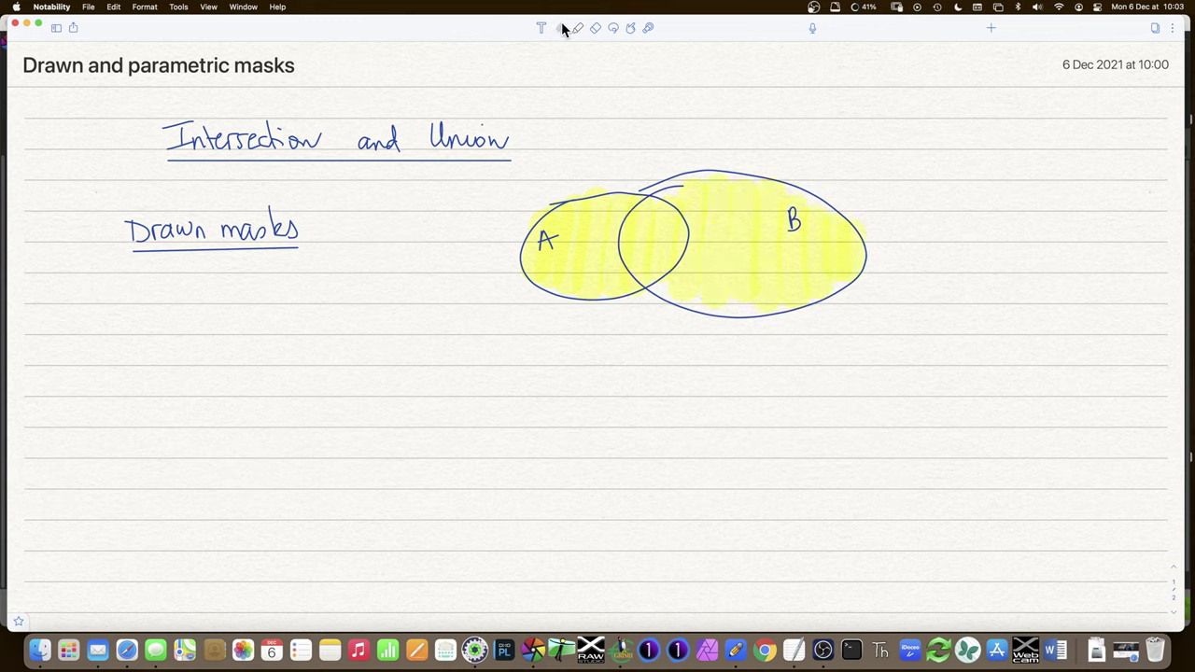
pyautogui.moveTo(943, 228)
pyautogui.mouseDown()
pyautogui.moveTo(973, 239)
pyautogui.moveTo(981, 225)
pyautogui.moveTo(1029, 225)
pyautogui.mouseUp()
# Step: Write and underline a 'Parametric' heading, then draw overlapping ellipses A and B
pyautogui.moveTo(141, 351)
pyautogui.mouseDown()
pyautogui.moveTo(152, 342)
pyautogui.moveTo(213, 359)
pyautogui.moveTo(283, 342)
pyautogui.moveTo(277, 362)
pyautogui.mouseUp()
pyautogui.moveTo(125, 384); pyautogui.dragTo(300, 383)
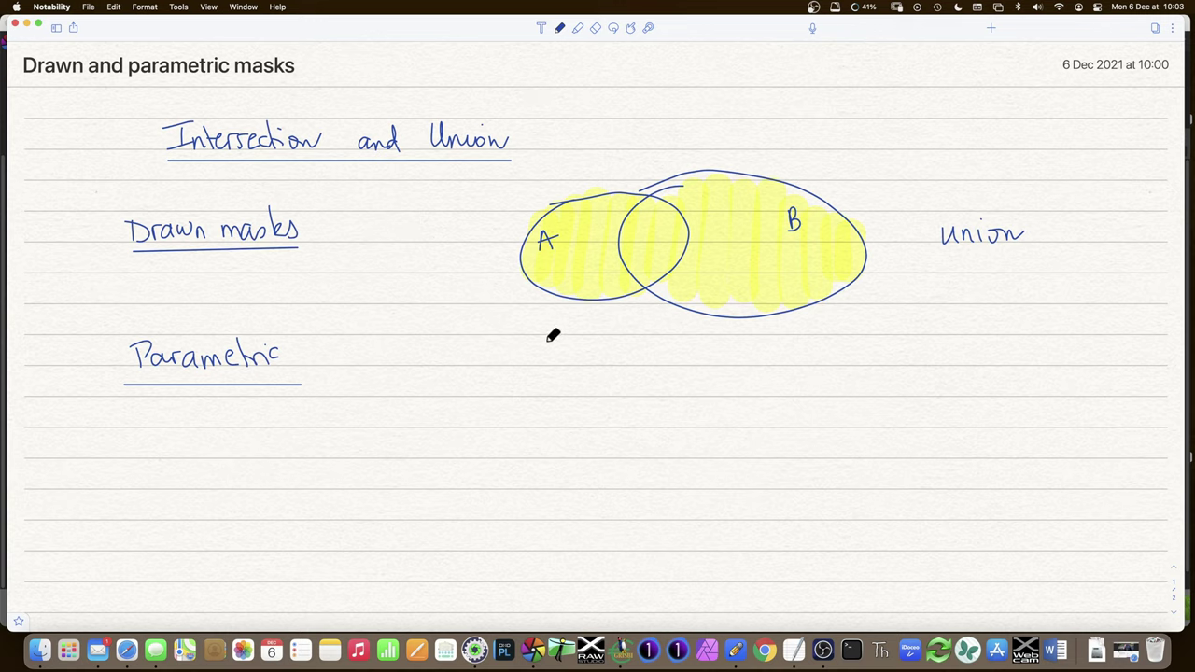
pyautogui.moveTo(528, 345)
pyautogui.mouseDown()
pyautogui.moveTo(483, 419)
pyautogui.moveTo(578, 451)
pyautogui.moveTo(665, 398)
pyautogui.moveTo(578, 341)
pyautogui.moveTo(516, 349)
pyautogui.mouseUp()
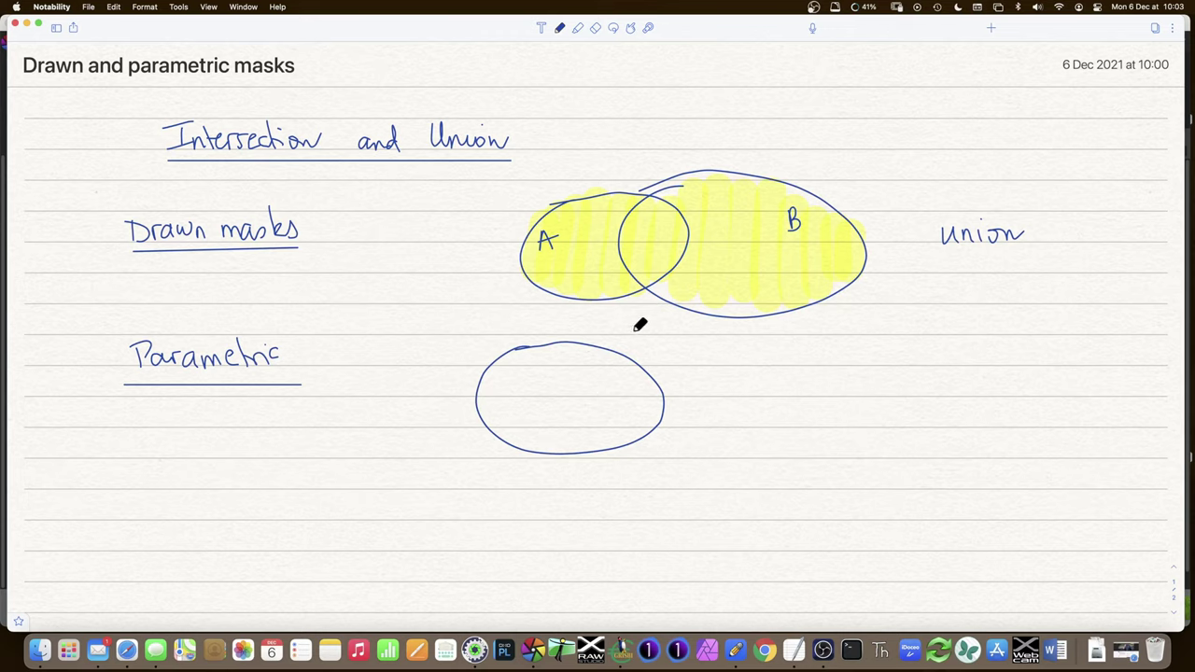
pyautogui.moveTo(507, 362); pyautogui.dragTo(515, 389)
pyautogui.moveTo(633, 351)
pyautogui.mouseDown()
pyautogui.moveTo(606, 426)
pyautogui.moveTo(719, 472)
pyautogui.moveTo(825, 423)
pyautogui.moveTo(742, 354)
pyautogui.moveTo(636, 349)
pyautogui.mouseUp()
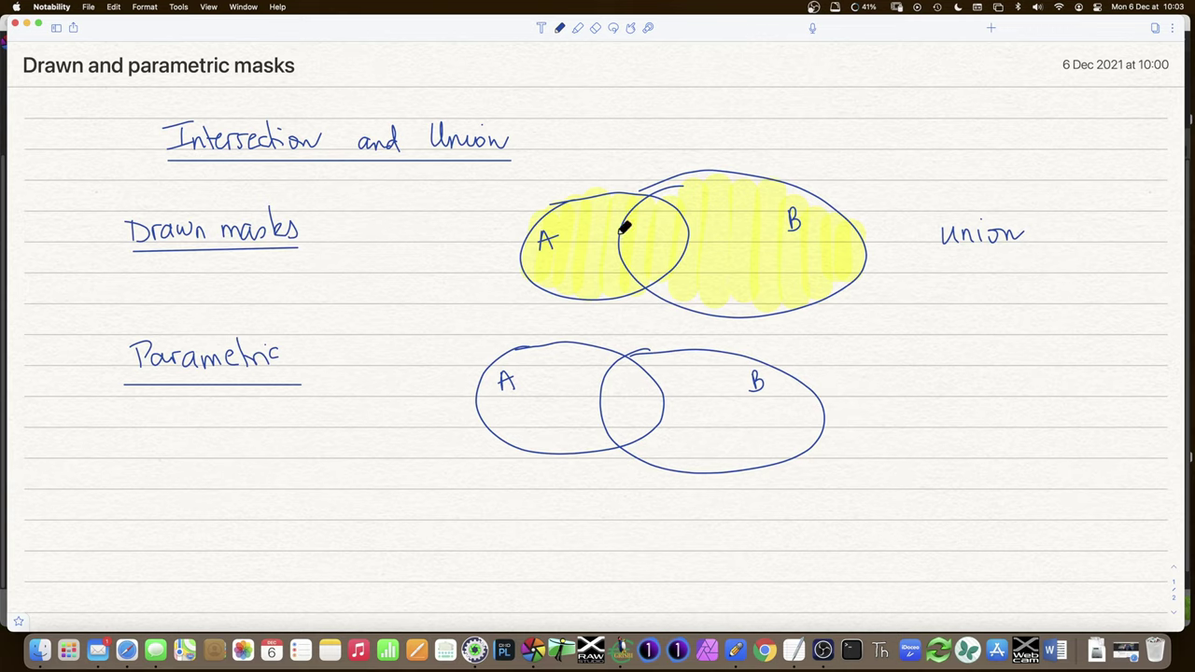
# Step: Shade only the A–B overlap yellow and write 'Intersection' beside the diagram
pyautogui.moveTo(635, 347); pyautogui.dragTo(625, 424)
pyautogui.moveTo(634, 374)
pyautogui.mouseDown()
pyautogui.moveTo(644, 417)
pyautogui.moveTo(662, 374)
pyautogui.mouseUp()
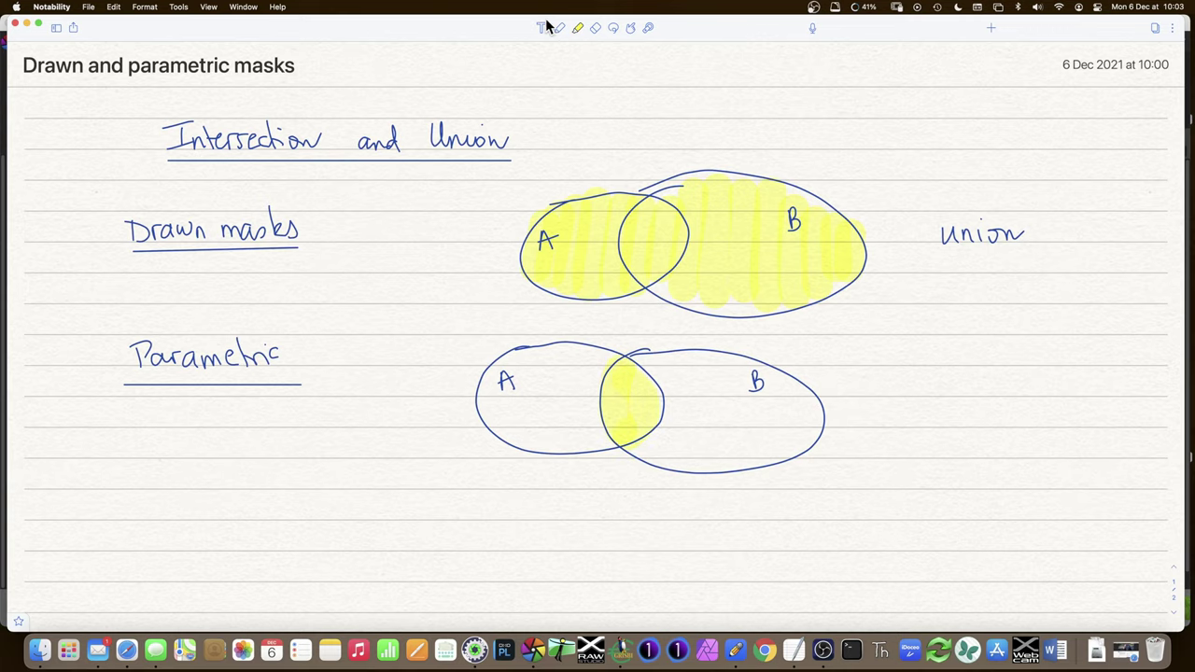
pyautogui.moveTo(894, 379)
pyautogui.mouseDown()
pyautogui.moveTo(895, 392)
pyautogui.moveTo(1036, 379)
pyautogui.mouseUp()
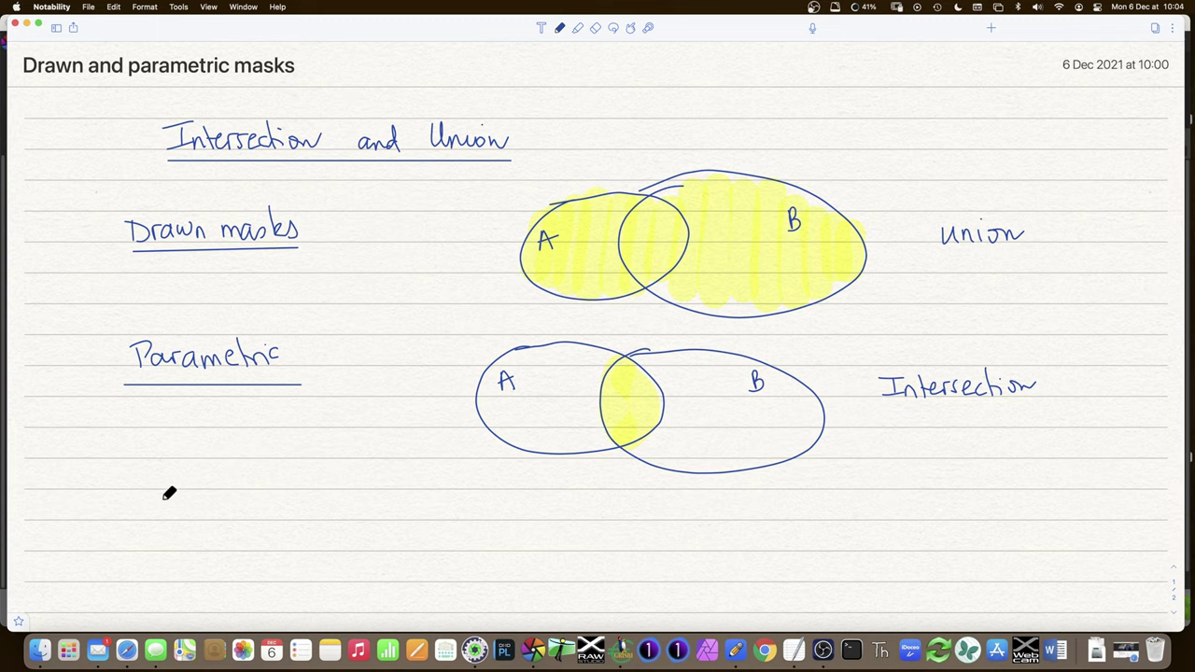
# Step: Write a 'Drawn & Parametric' heading and draw a third pair of overlapping ellipses A and B
pyautogui.moveTo(120, 499); pyautogui.dragTo(127, 520)
pyautogui.moveTo(145, 508)
pyautogui.mouseDown()
pyautogui.moveTo(239, 513)
pyautogui.moveTo(289, 498)
pyautogui.moveTo(344, 512)
pyautogui.moveTo(382, 499)
pyautogui.mouseUp()
pyautogui.moveTo(526, 510)
pyautogui.mouseDown()
pyautogui.moveTo(514, 590)
pyautogui.moveTo(645, 582)
pyautogui.moveTo(625, 493)
pyautogui.moveTo(501, 527)
pyautogui.moveTo(545, 507)
pyautogui.mouseUp()
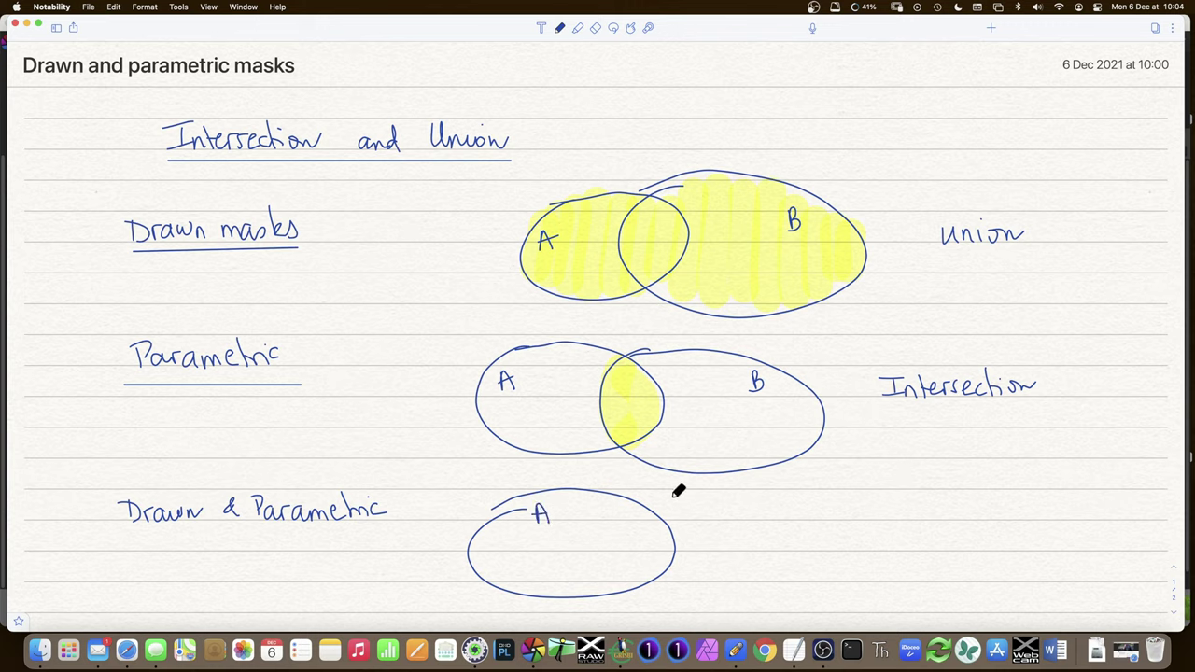
pyautogui.moveTo(670, 494)
pyautogui.mouseDown()
pyautogui.moveTo(648, 581)
pyautogui.moveTo(812, 572)
pyautogui.moveTo(736, 499)
pyautogui.moveTo(653, 500)
pyautogui.mouseUp()
pyautogui.moveTo(732, 519); pyautogui.dragTo(744, 526)
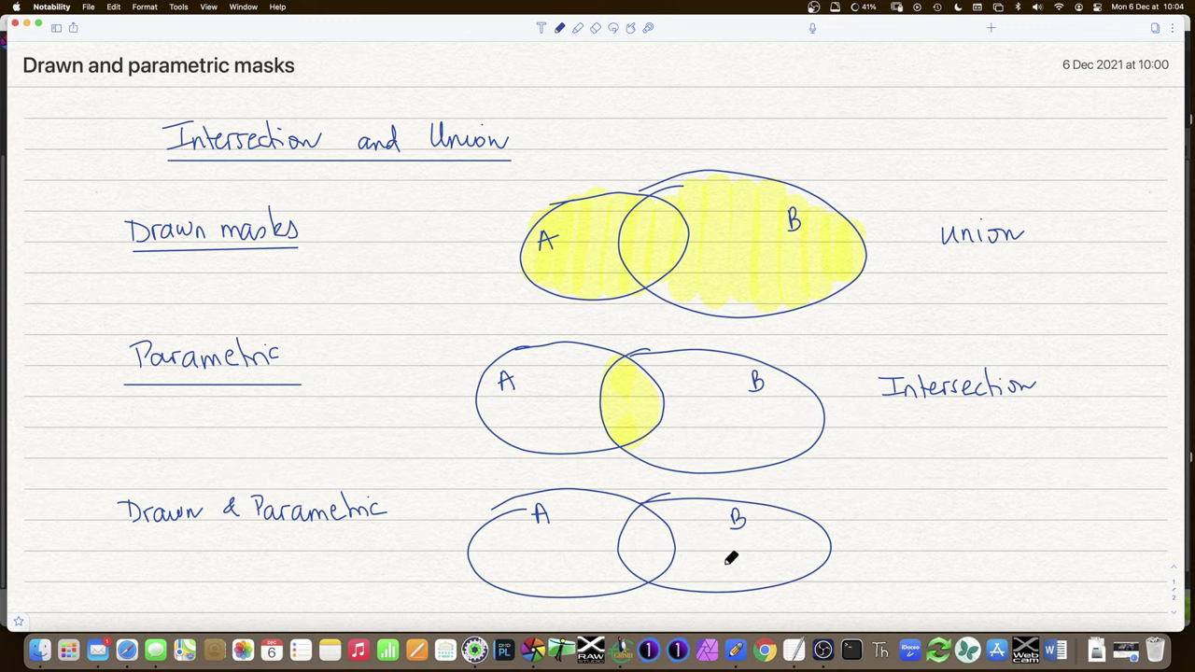
# Step: Switch to the highlighter and back to the pen, then write a label beside the bottom diagram
pyautogui.click(578, 28)
pyautogui.click(560, 28)
pyautogui.moveTo(904, 530)
pyautogui.mouseDown()
pyautogui.moveTo(932, 531)
pyautogui.moveTo(940, 545)
pyautogui.moveTo(1060, 539)
pyautogui.mouseUp()
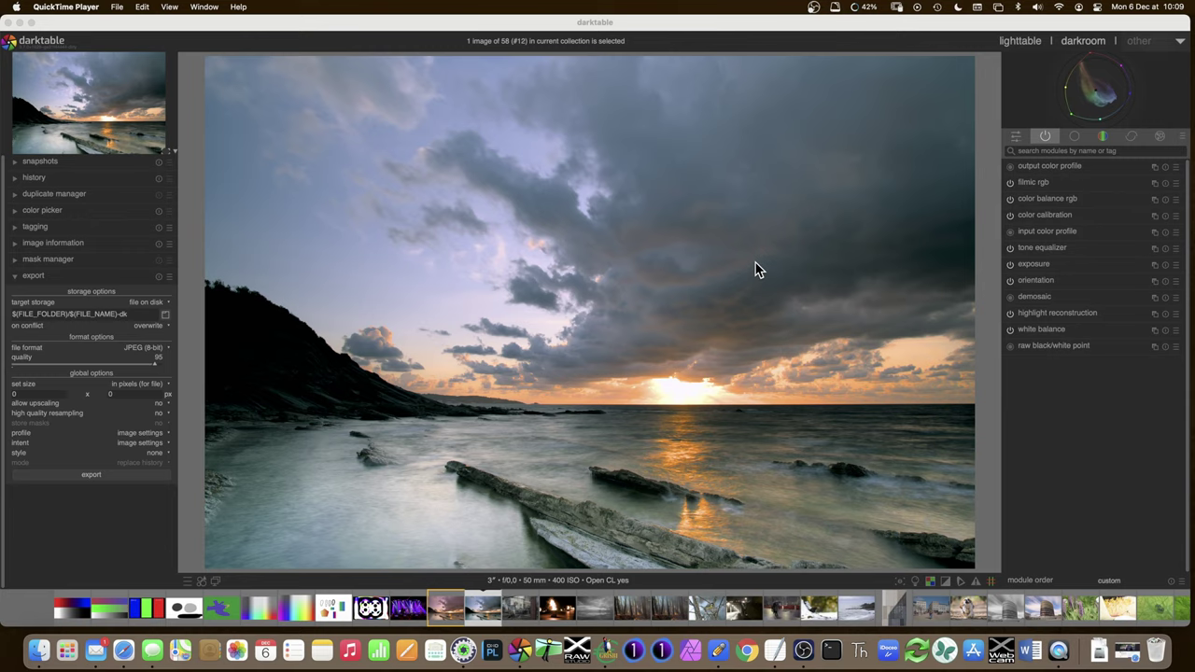
# Step: Set the tone equalizer's mask exposure compensation to about -1 EV and enable a drawn & parametric mask
pyautogui.click(1166, 253)
pyautogui.click(1044, 254)
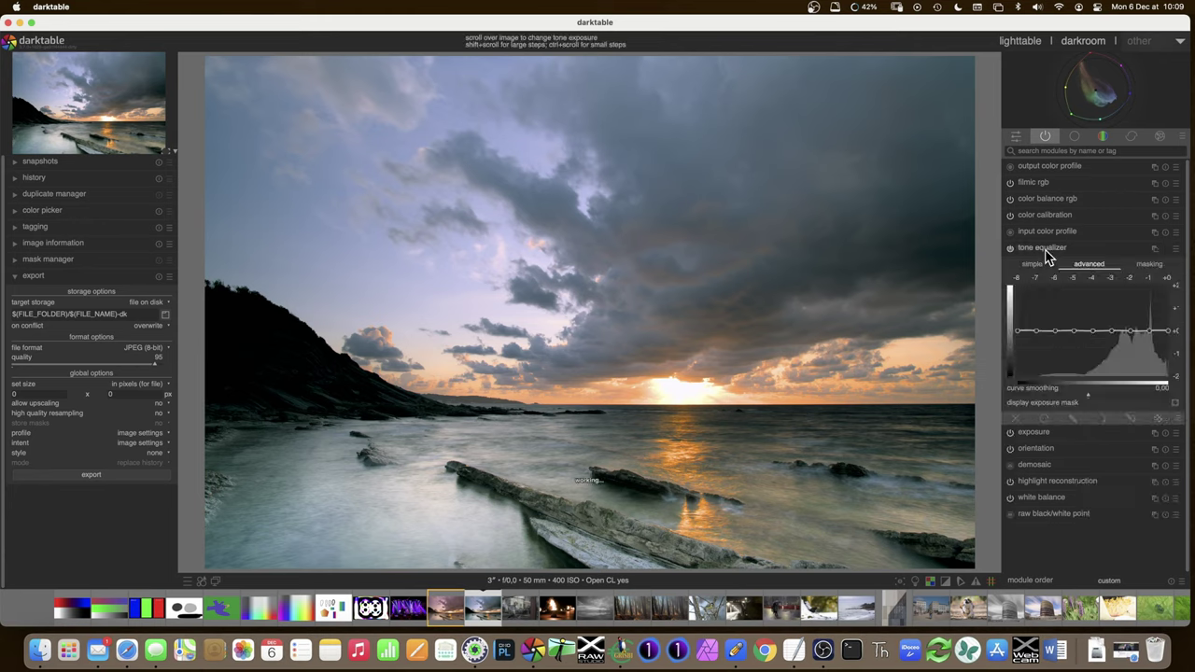
pyautogui.click(1149, 264)
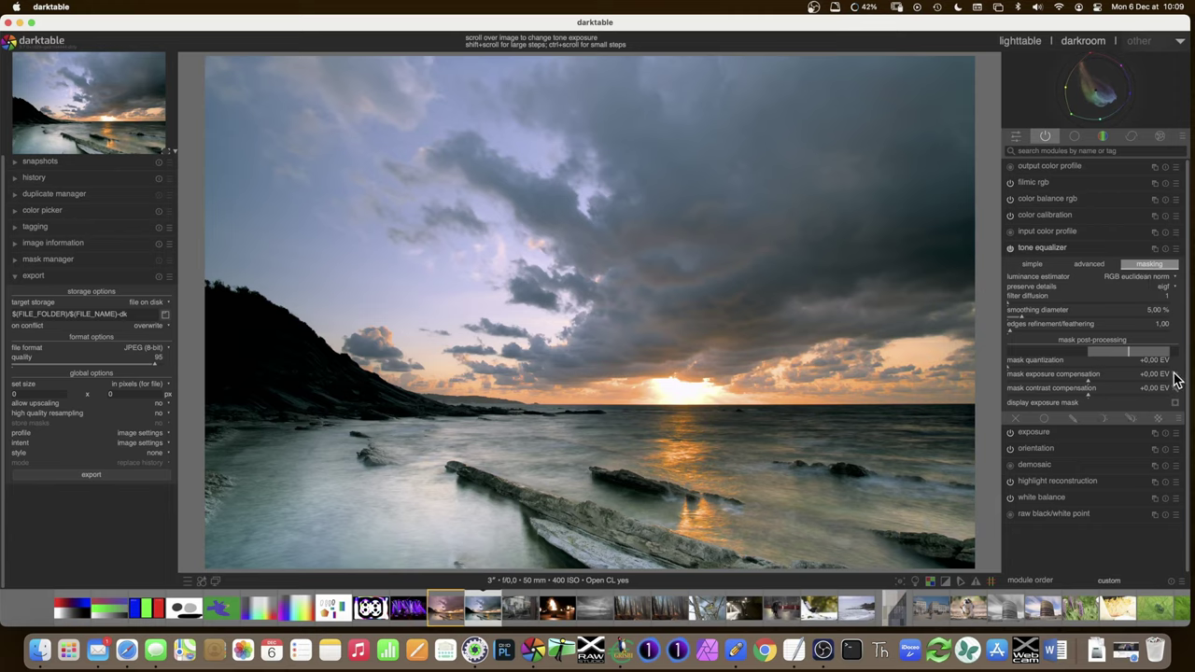
pyautogui.scroll(-5, 1176, 376)
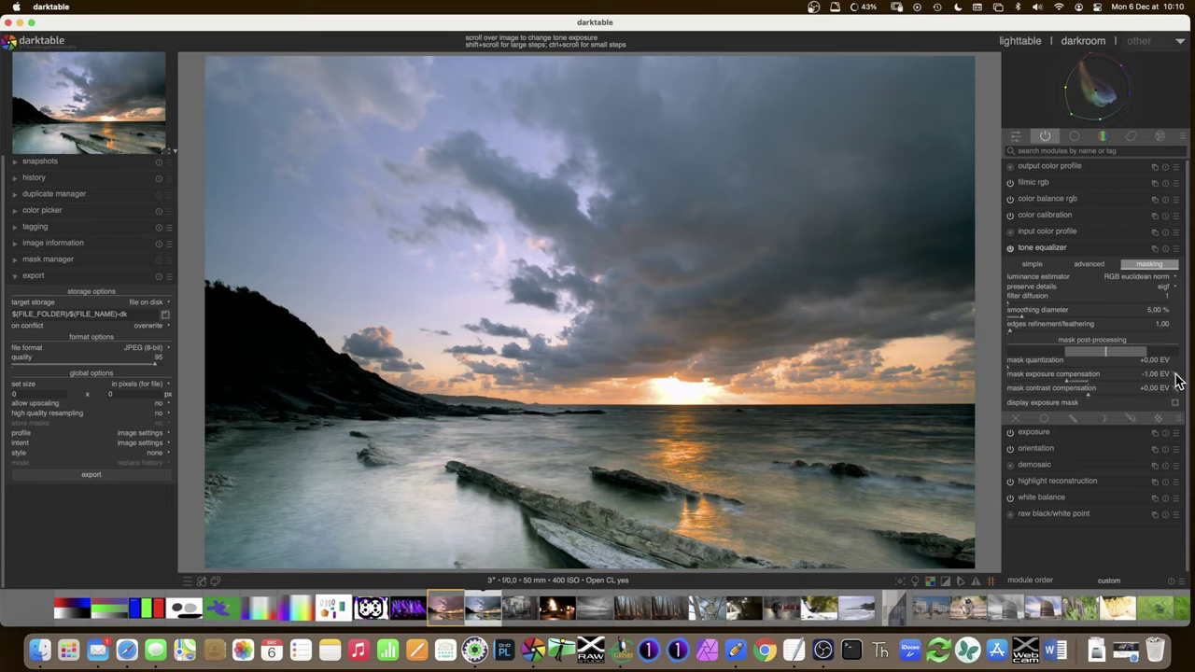
pyautogui.scroll(-3, 1172, 378)
pyautogui.click(1088, 265)
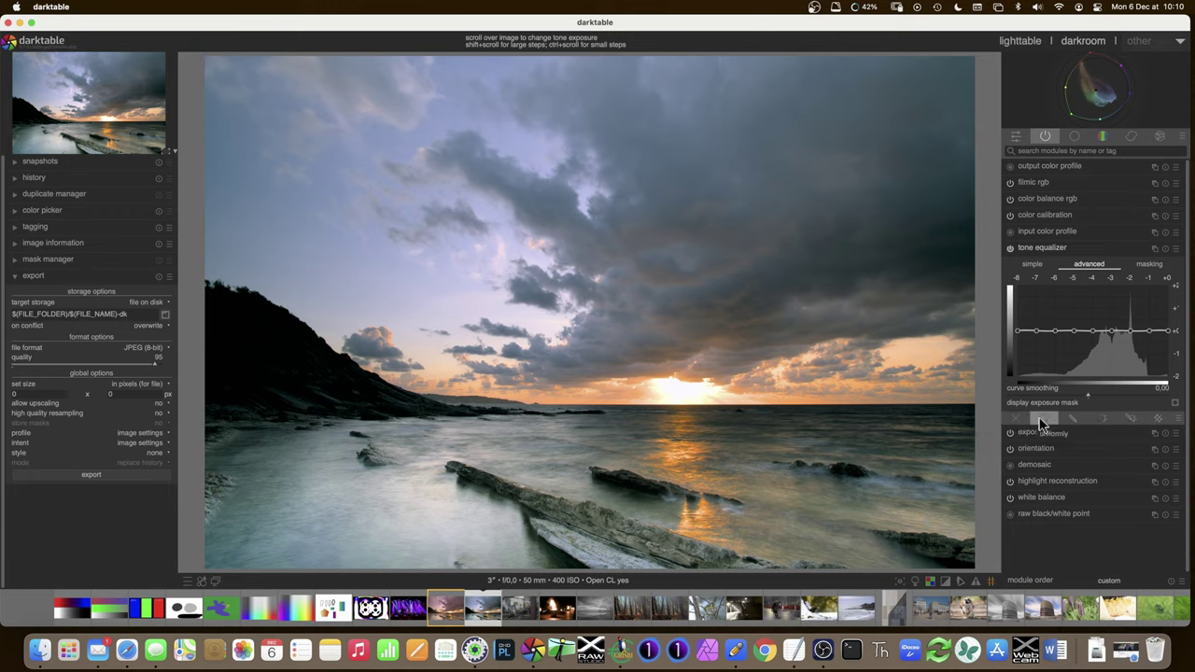
pyautogui.click(1133, 421)
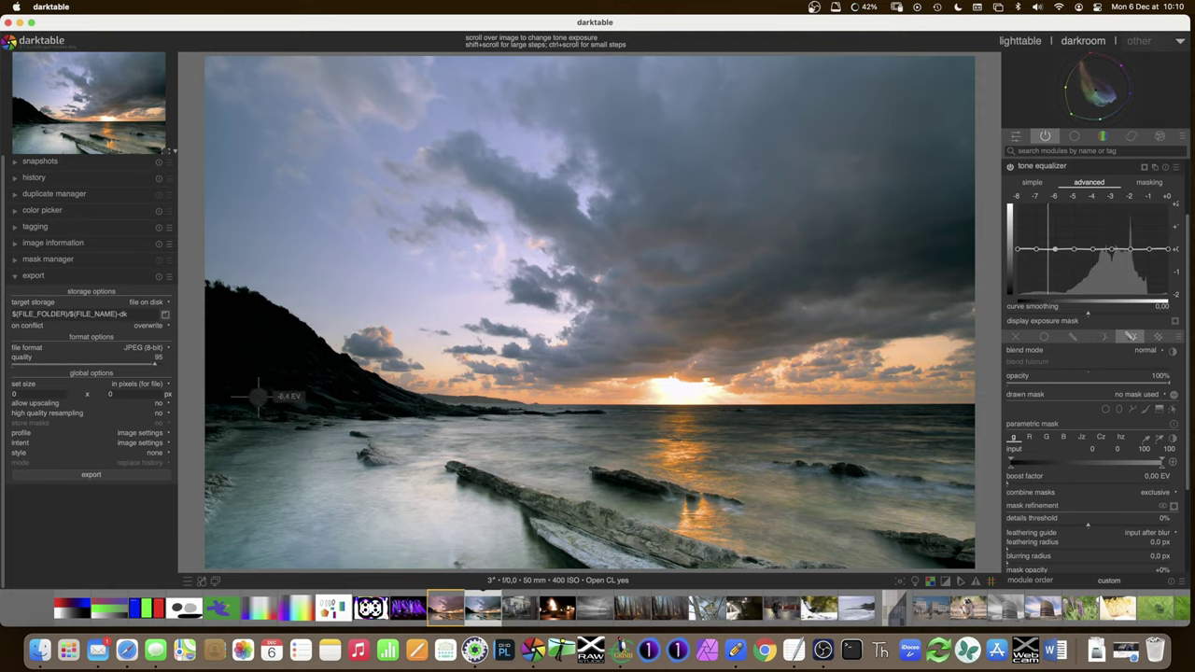
# Step: Place a gradient drawn mask along the horizon with a tighter compression
pyautogui.click(1160, 410)
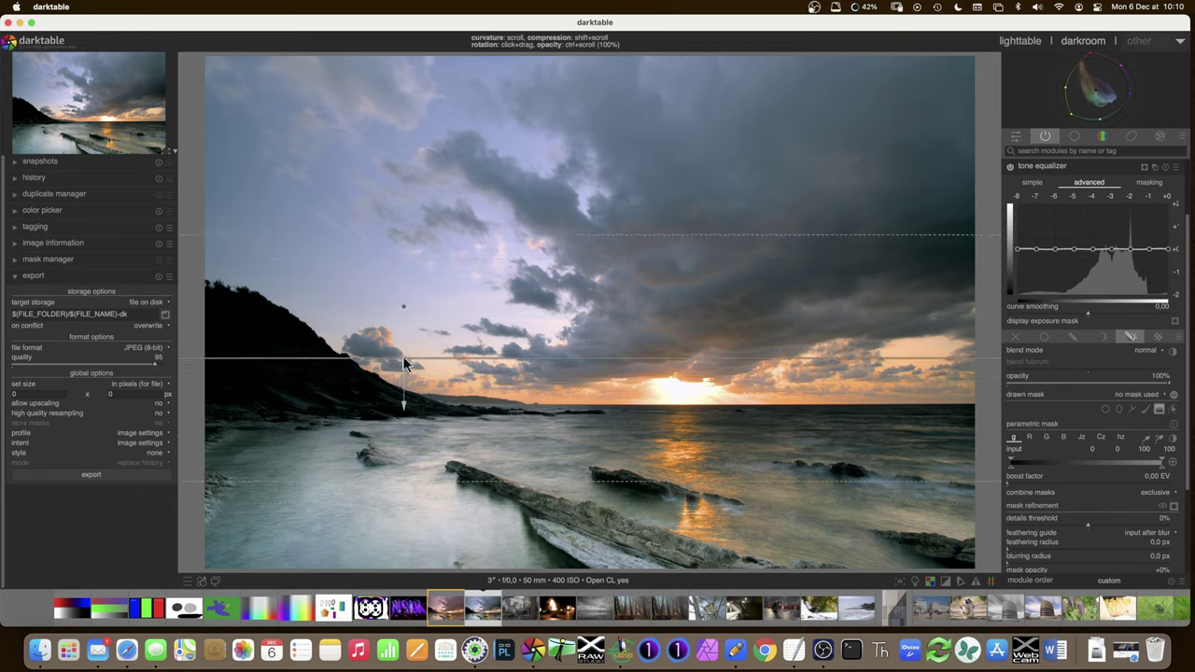
pyautogui.scroll(3, 403, 364)
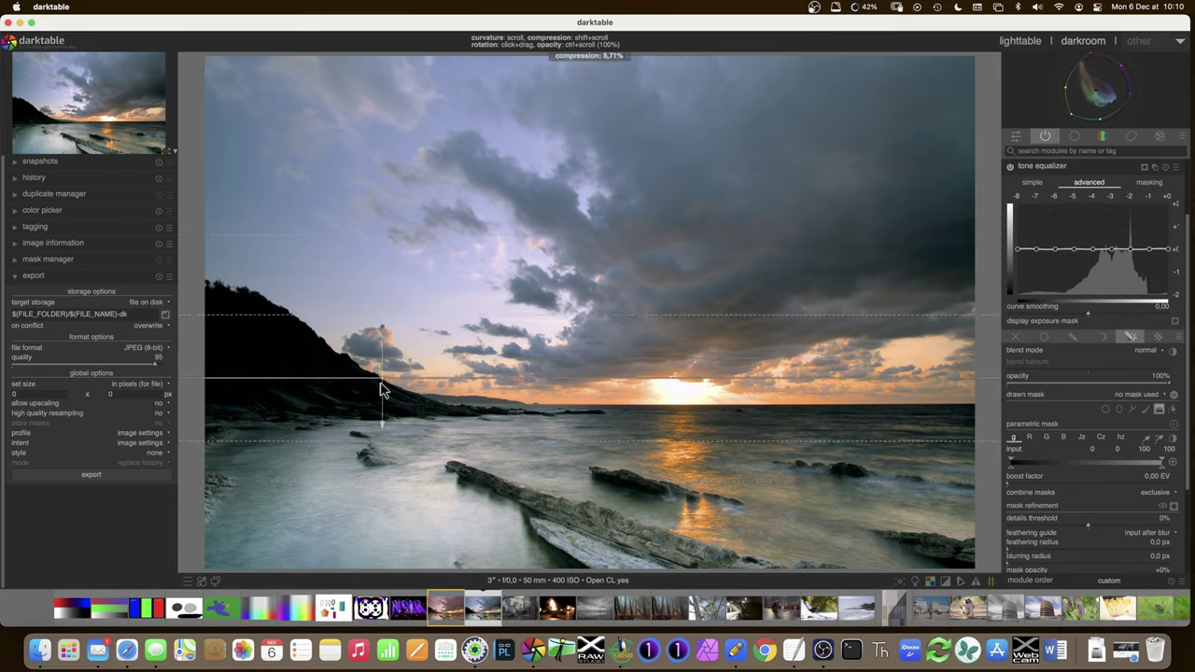
pyautogui.click(381, 385)
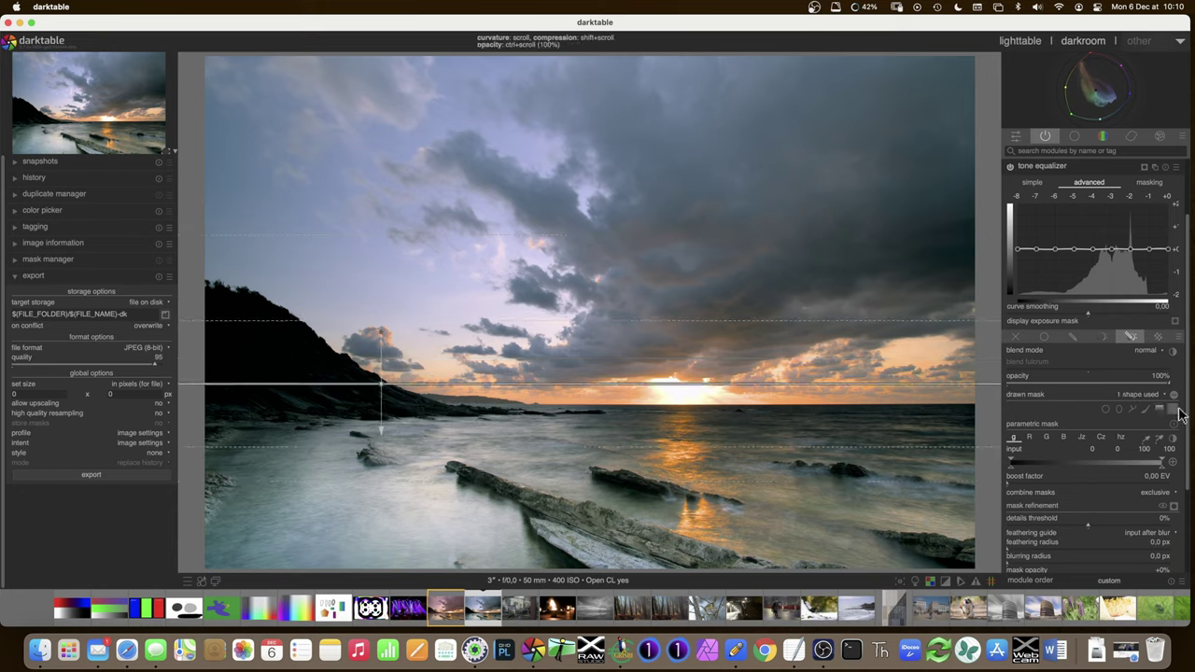
# Step: Check the mask overlay, nudge the gradient line slightly lower, then hide the overlay
pyautogui.click(1173, 506)
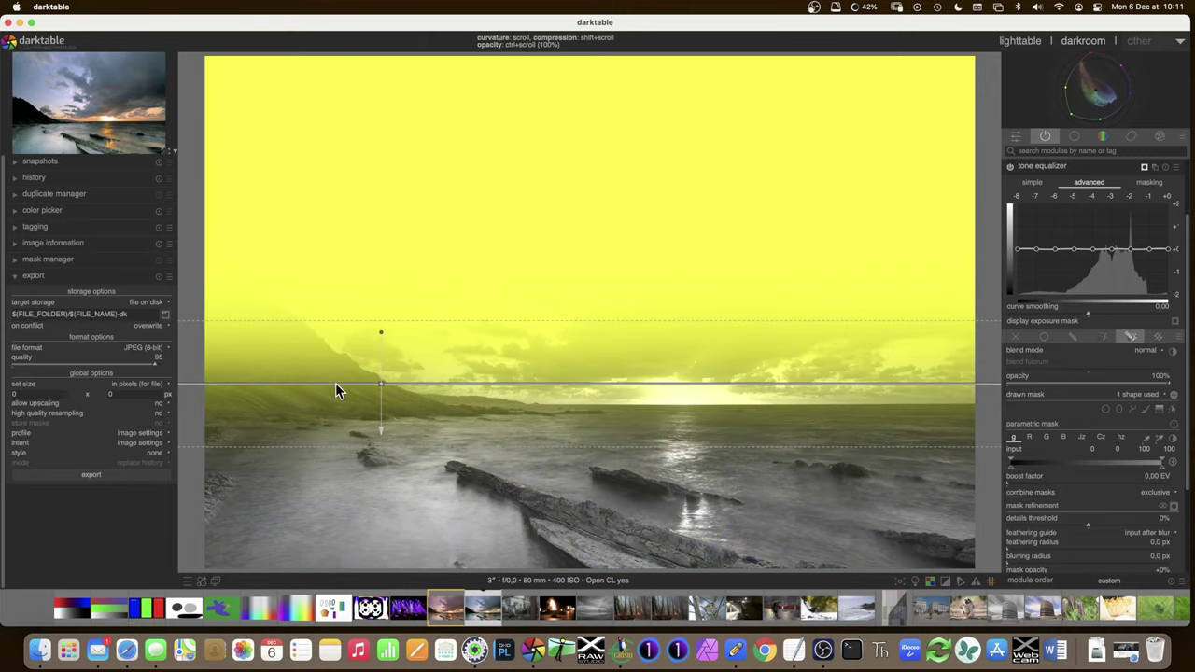
pyautogui.moveTo(379, 383); pyautogui.dragTo(379, 392)
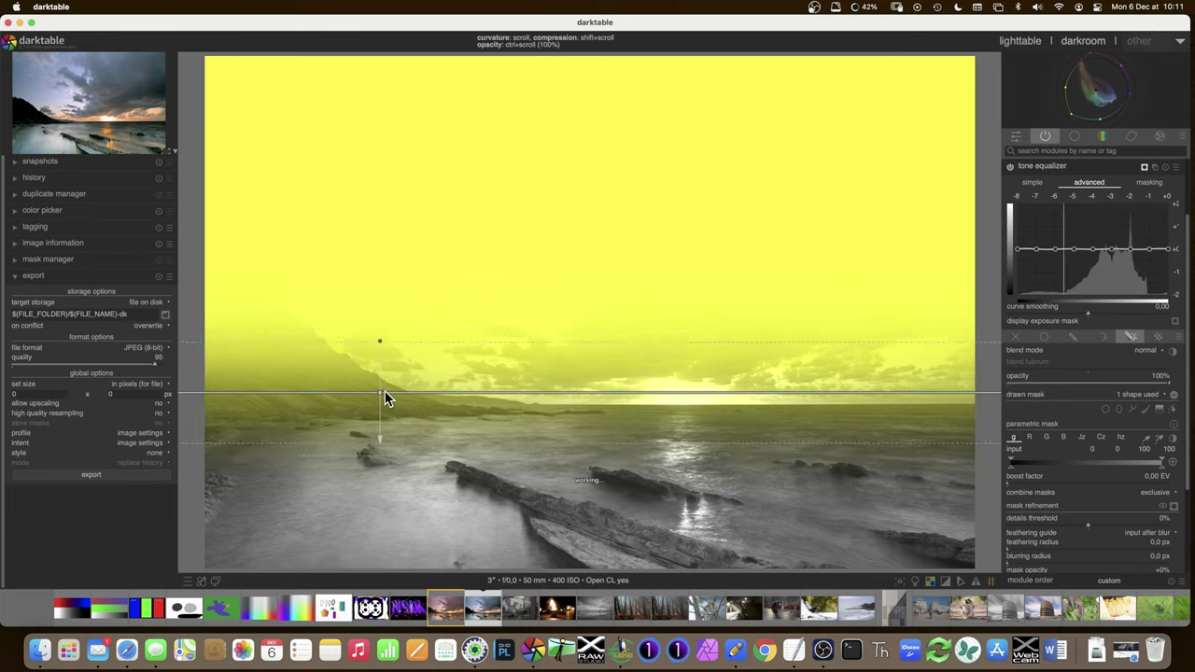
pyautogui.scroll(-2, 388, 399)
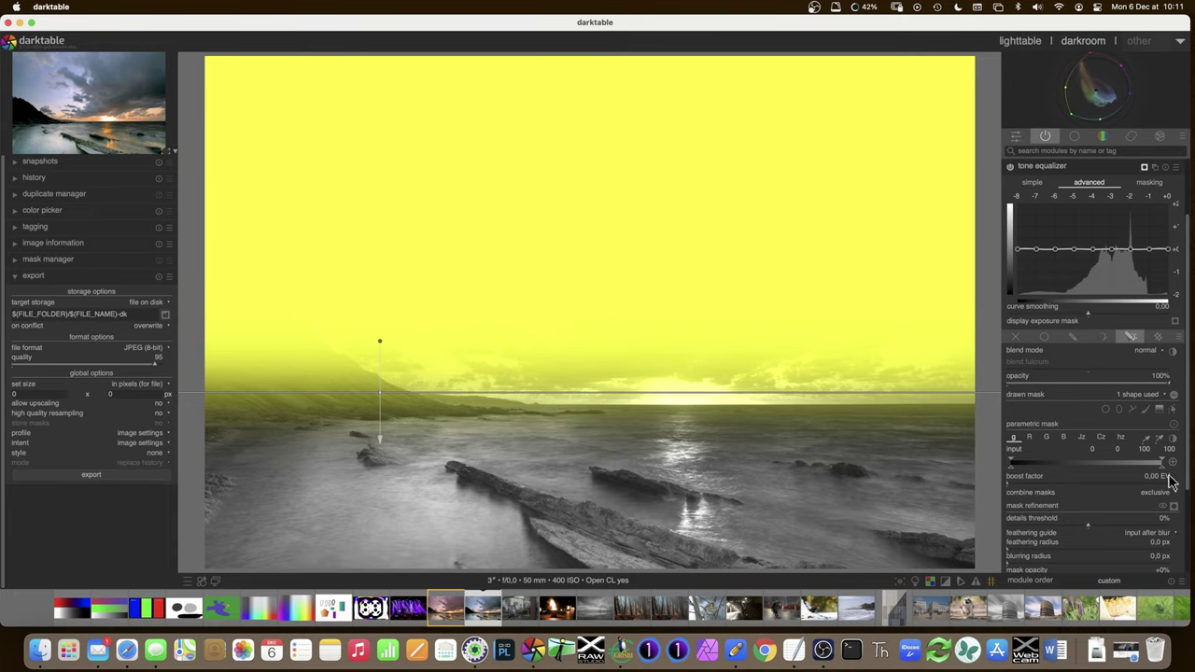
pyautogui.click(1173, 506)
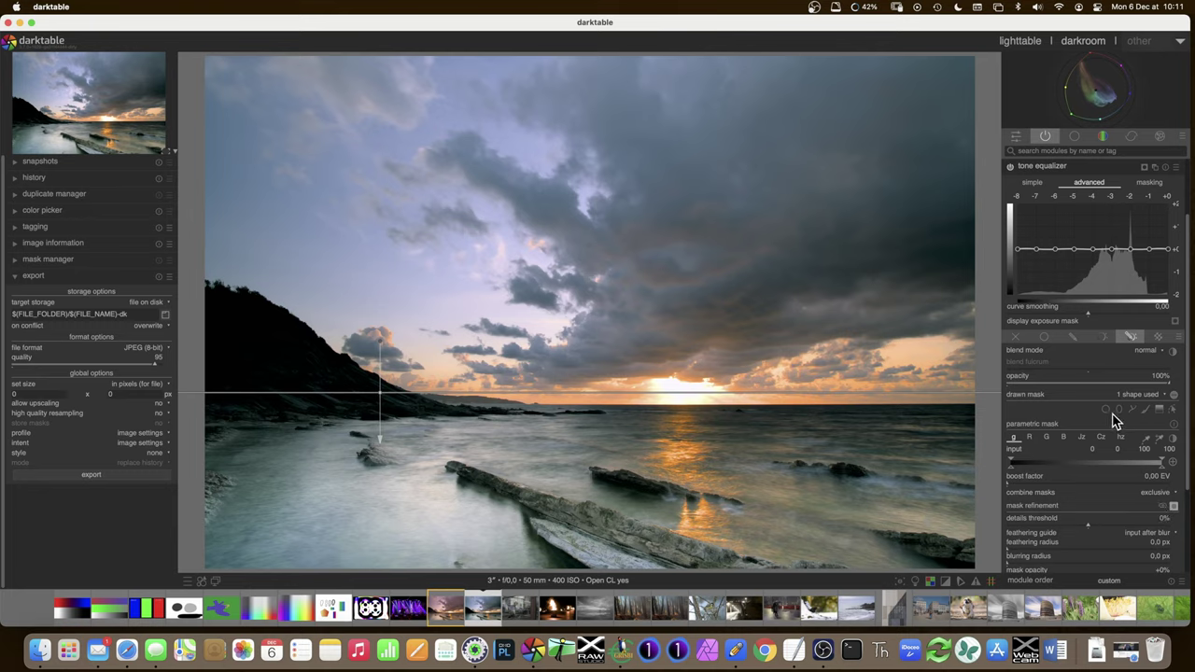
pyautogui.scroll(-2, 1089, 432)
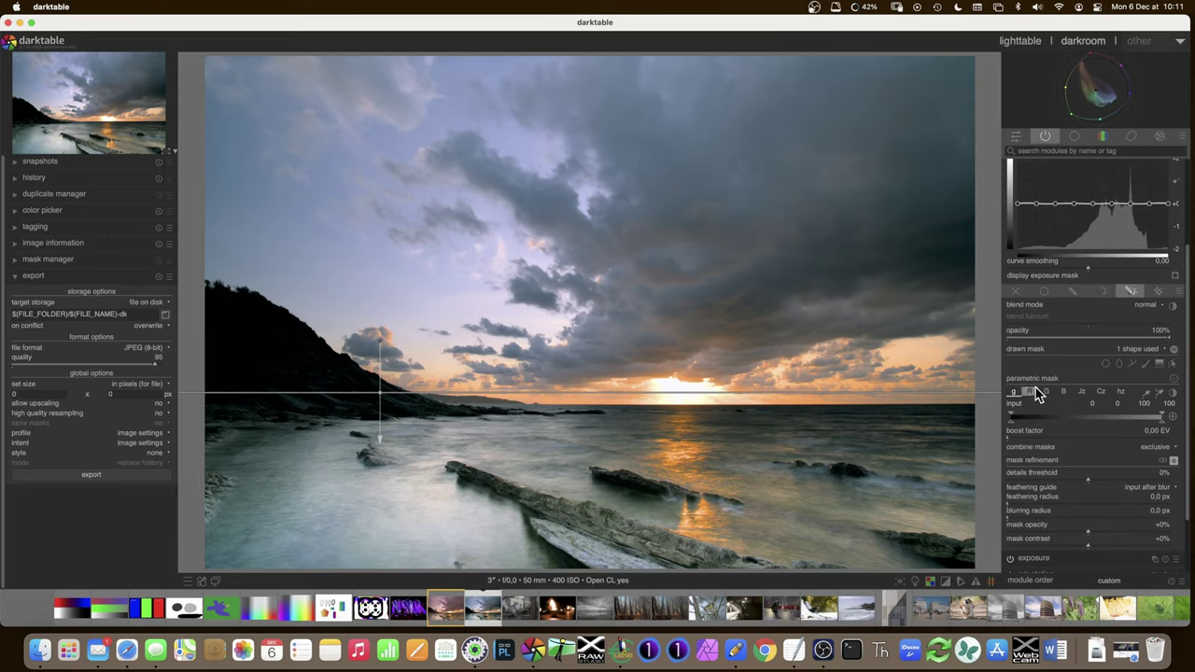
# Step: Preview the hz, Cz and Jz channels of the parametric mask, leaving Jz selected
pyautogui.click(1123, 393)
pyautogui.press('c')
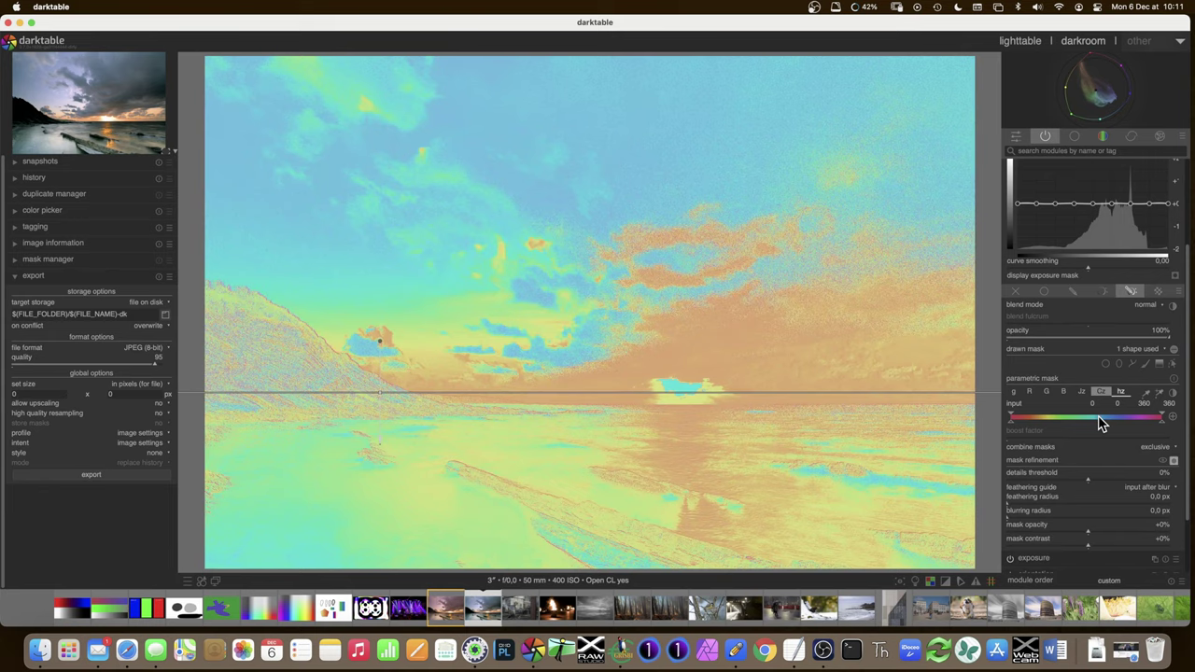
pyautogui.click(1101, 391)
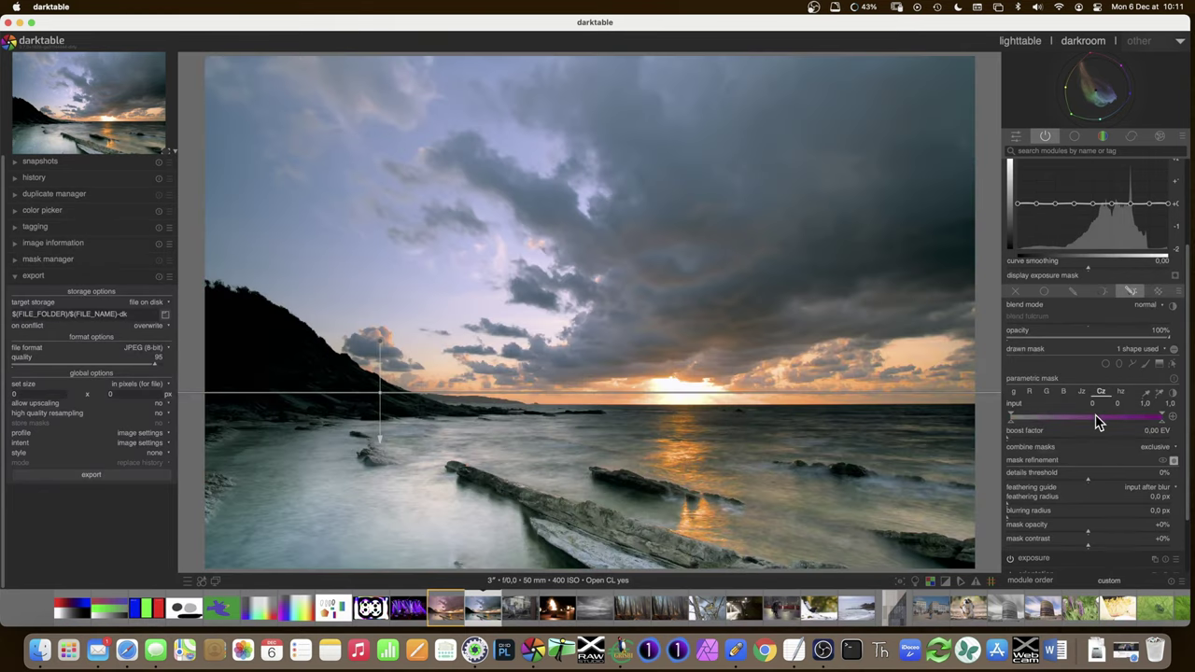
pyautogui.press('c')
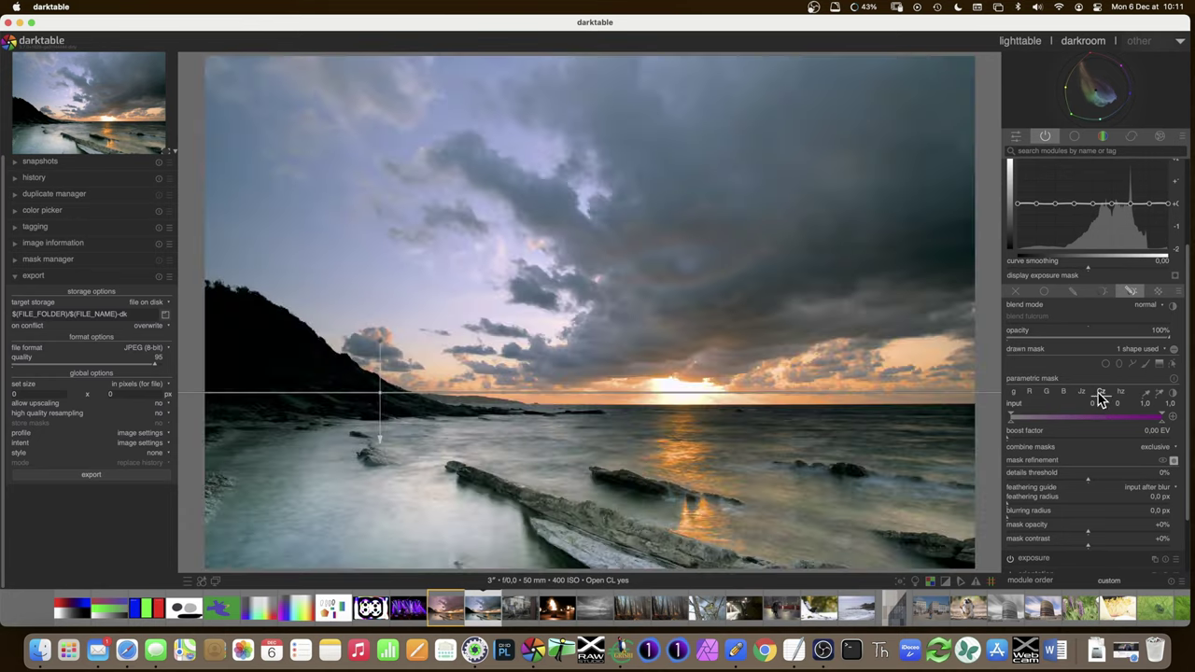
pyautogui.click(1081, 392)
pyautogui.press('c')
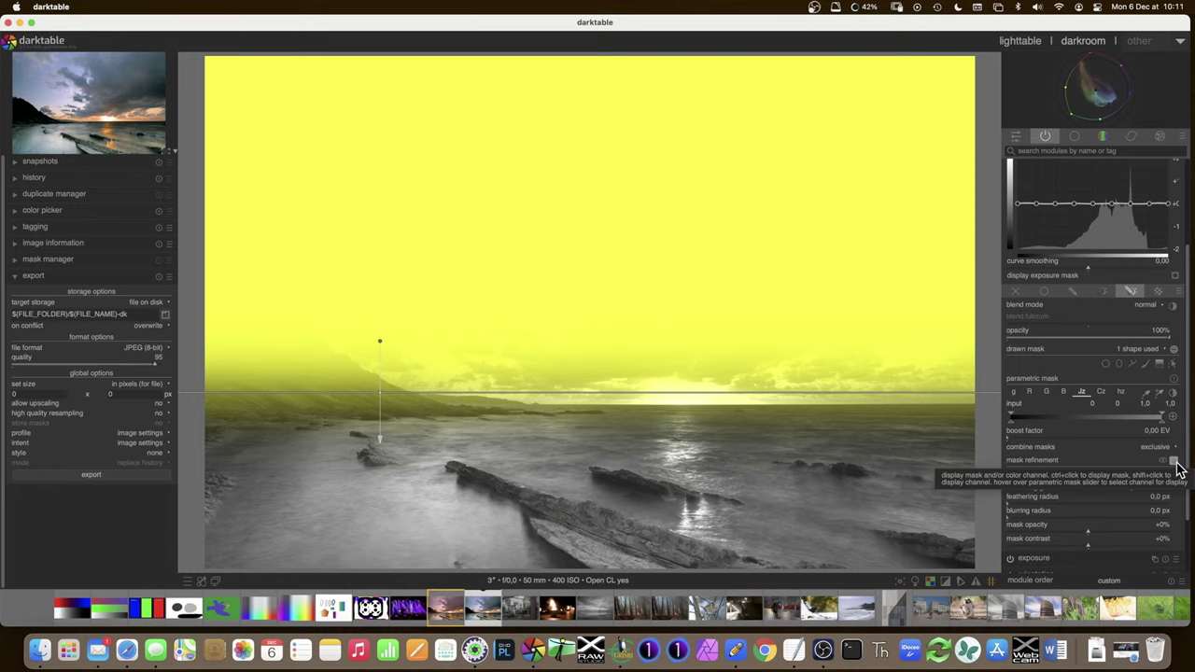
# Step: Adjust the Jz parametric range markers until they read 0, 0, 0.14, 0.39
pyautogui.moveTo(1162, 426); pyautogui.dragTo(1085, 429)
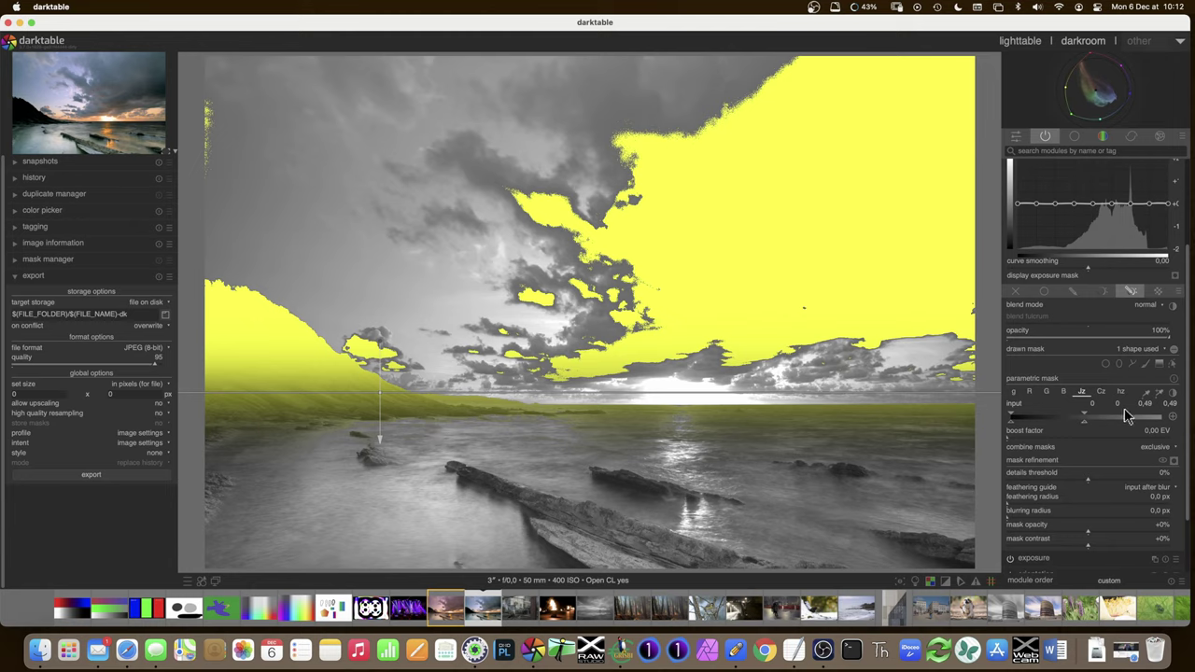
pyautogui.click(1085, 426)
pyautogui.moveTo(1085, 427)
pyautogui.mouseDown()
pyautogui.moveTo(1024, 431)
pyautogui.moveTo(1062, 429)
pyautogui.mouseUp()
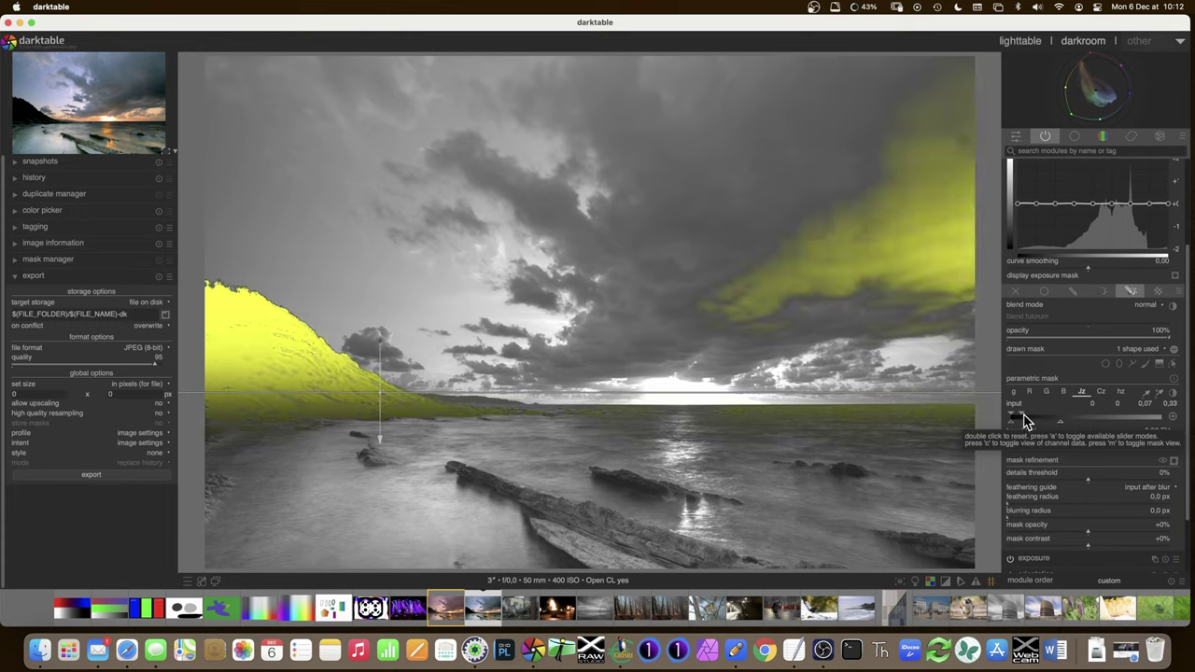
pyautogui.click(1032, 421)
pyautogui.moveTo(1030, 421); pyautogui.dragTo(1034, 421)
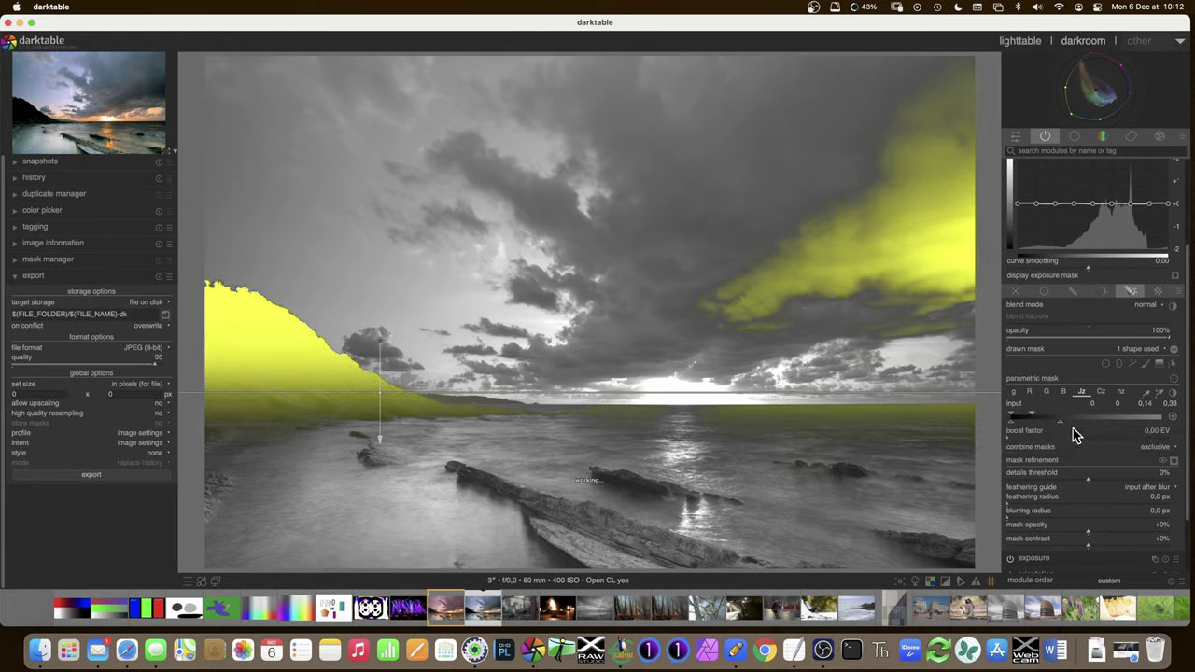
pyautogui.click(1068, 428)
pyautogui.click(1070, 430)
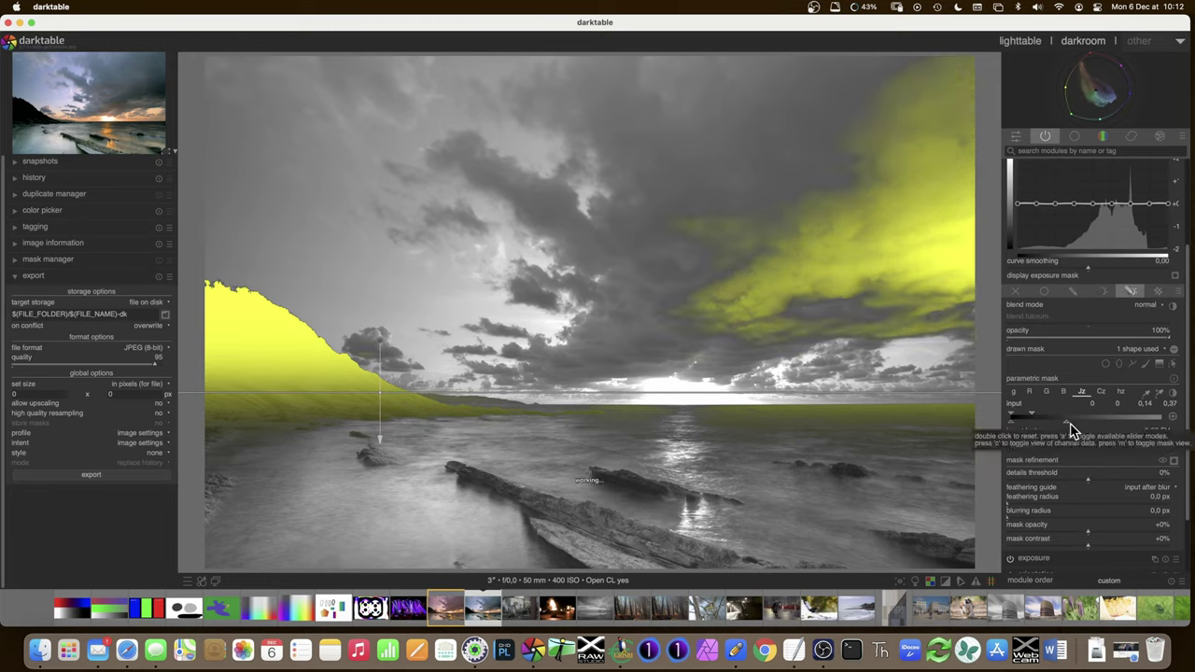
pyautogui.click(1070, 423)
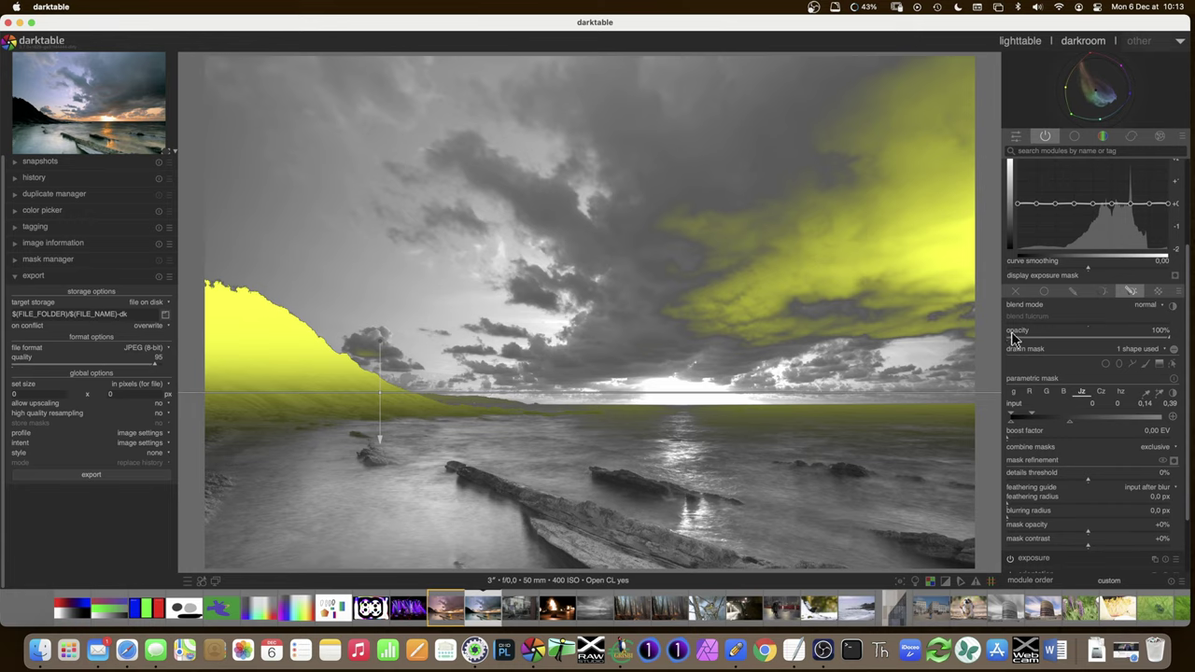
# Step: Draw a closed path around the left hillside as the mask's second drawn shape
pyautogui.click(1134, 366)
pyautogui.scroll(-1, 1102, 374)
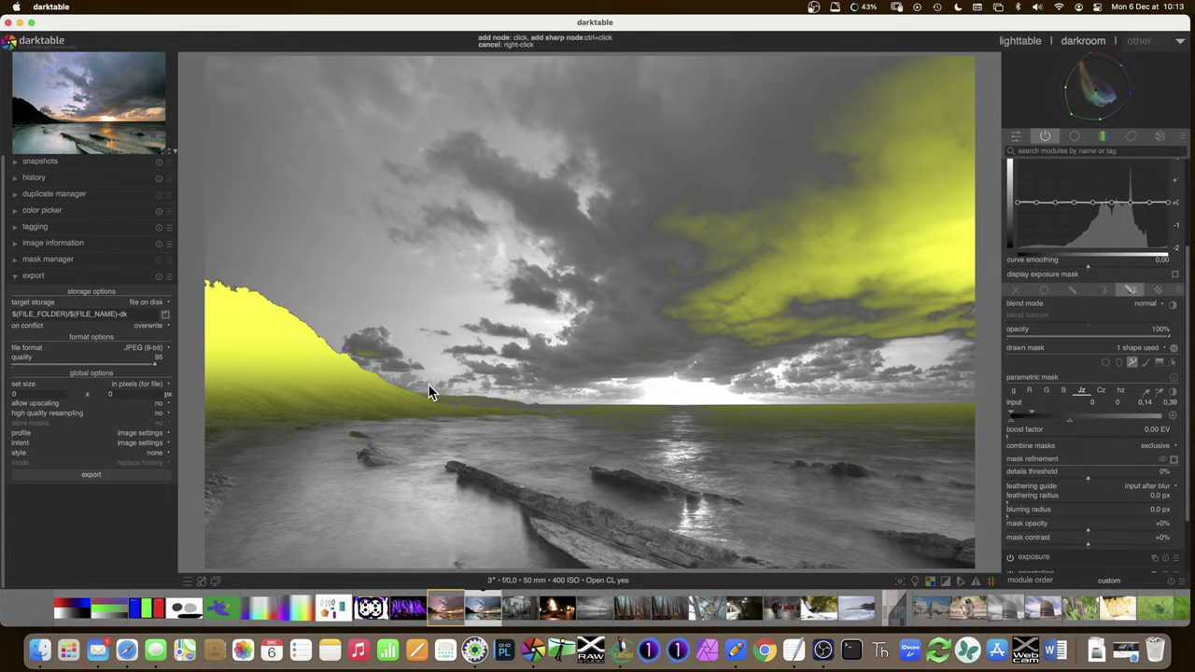
pyautogui.click(381, 375)
pyautogui.click(248, 274)
pyautogui.click(202, 274)
pyautogui.click(200, 312)
pyautogui.click(195, 431)
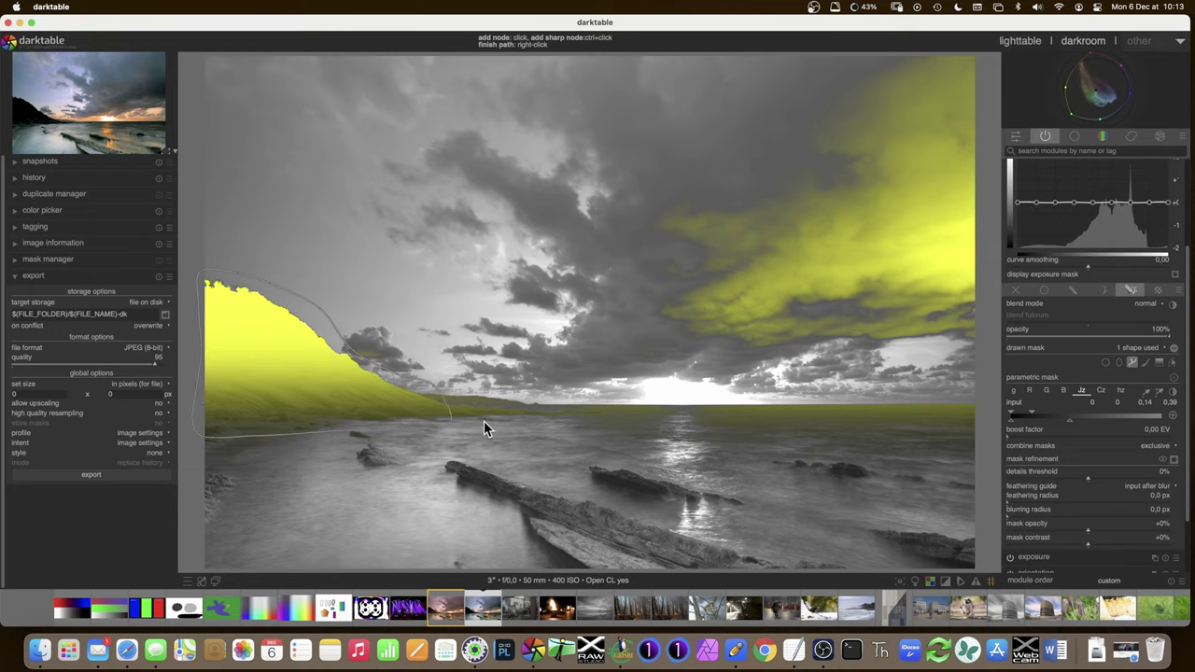
pyautogui.click(543, 411)
pyautogui.rightClick(535, 408)
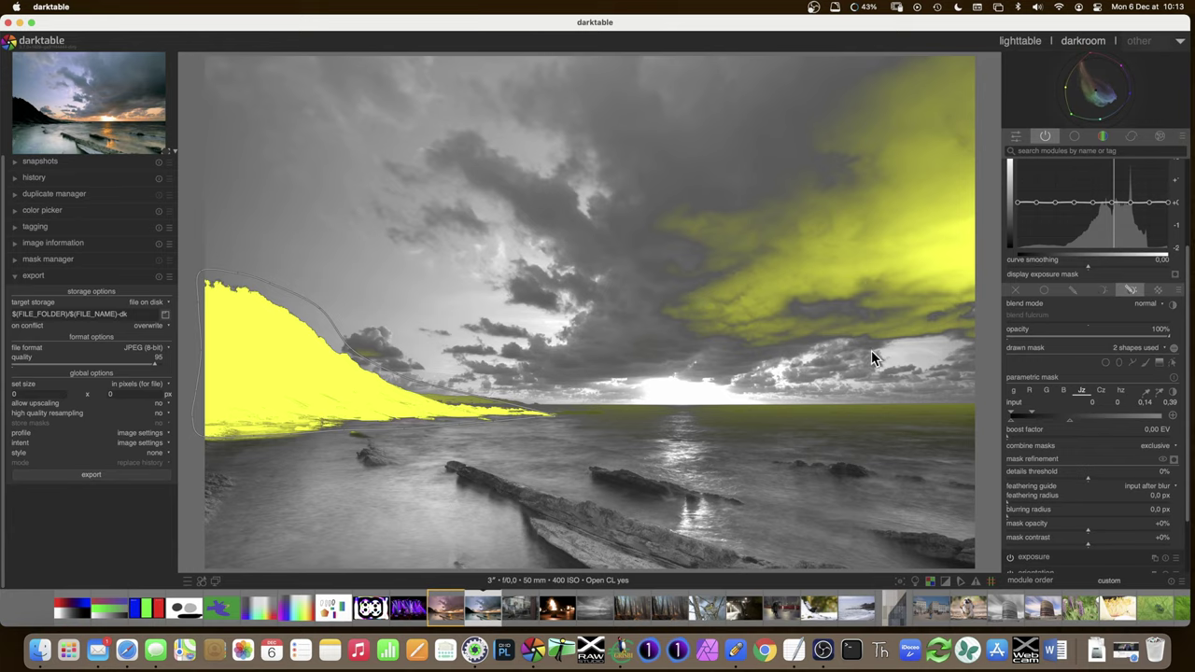
pyautogui.click(14, 261)
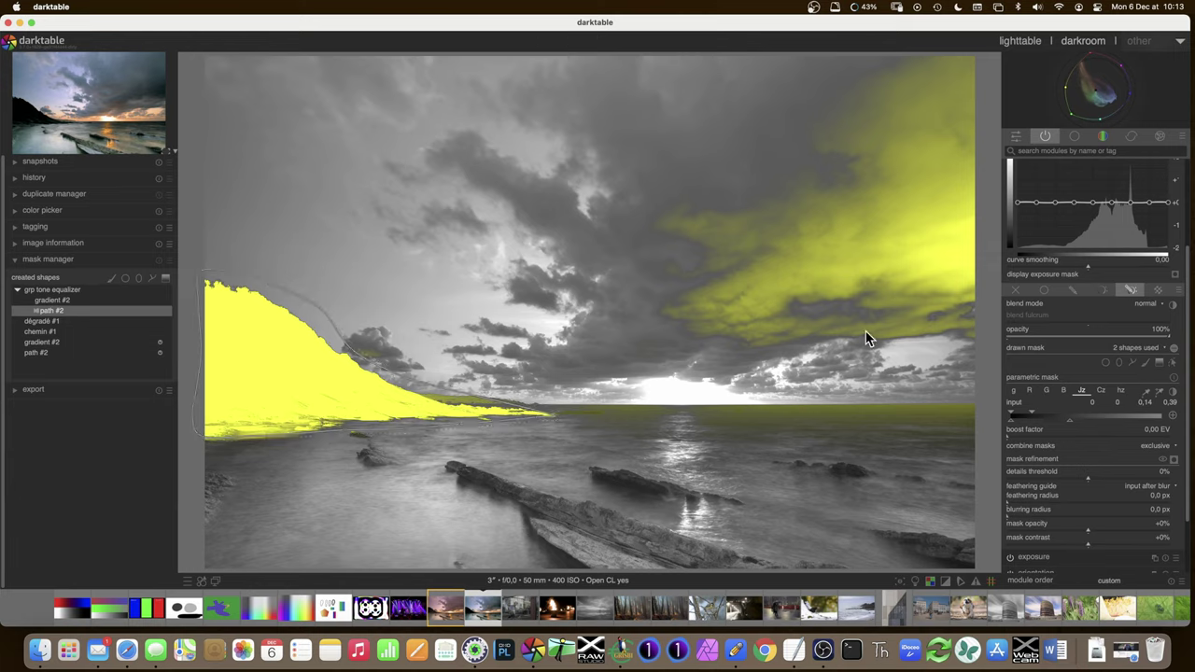
# Step: Select gradient #2 and then path #2 in the mask manager
pyautogui.click(39, 300)
pyautogui.click(45, 311)
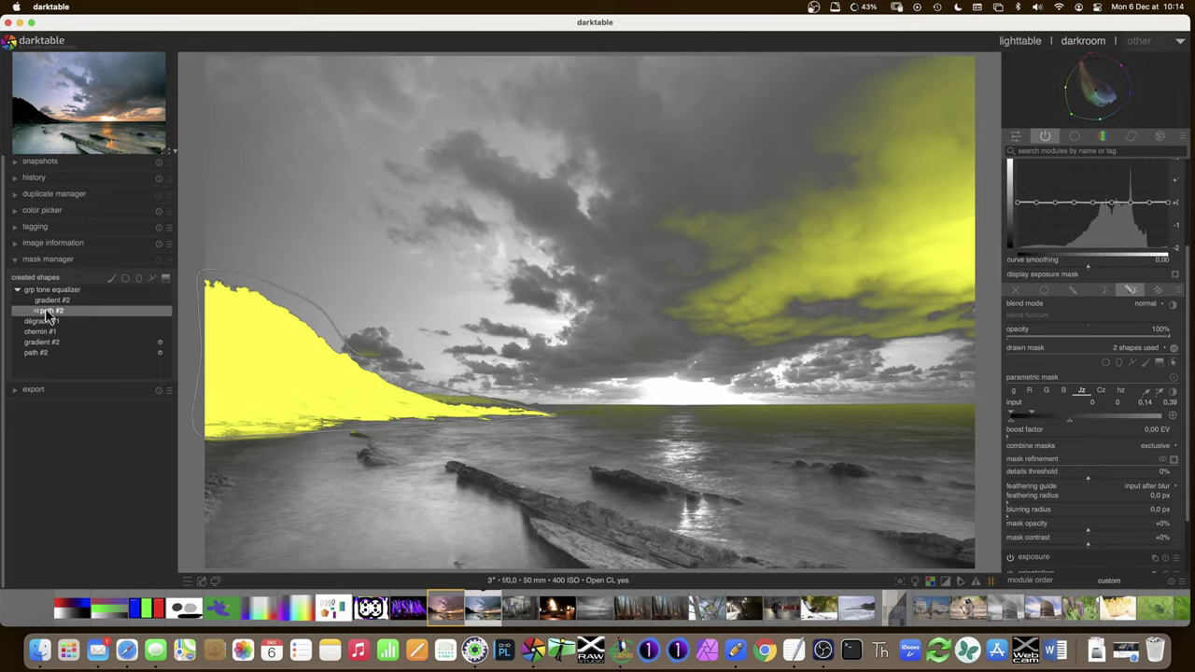
# Step: Set path #2 to intersection mode so only the hillside stays masked
pyautogui.rightClick(45, 315)
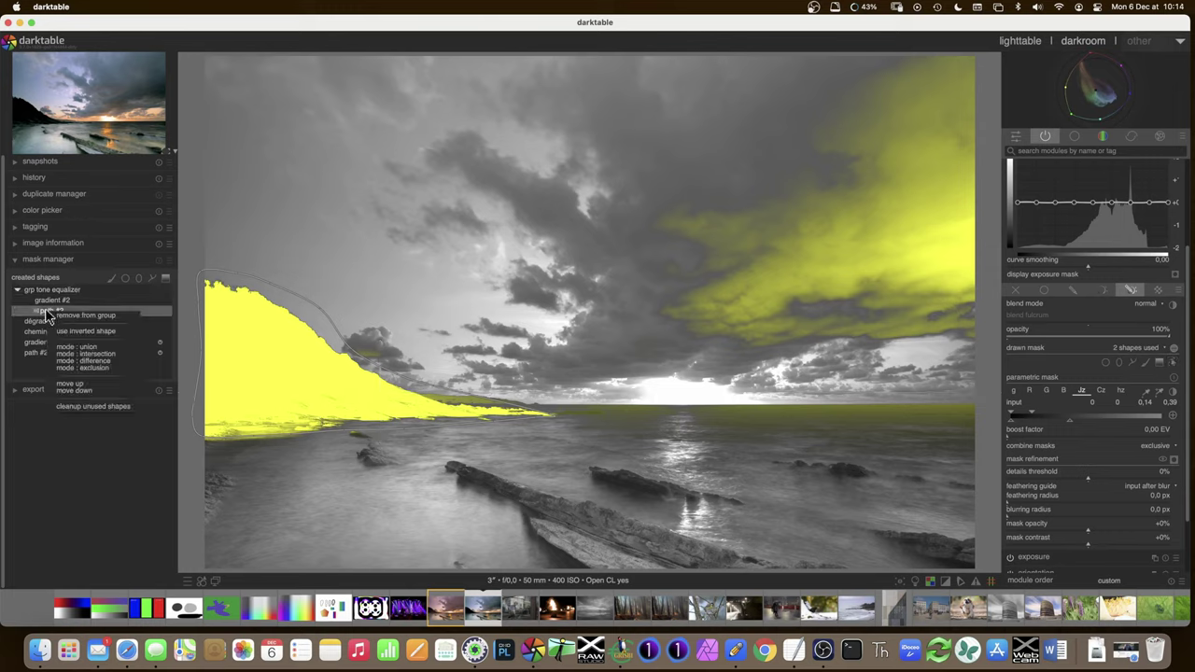
pyautogui.click(91, 360)
pyautogui.click(90, 354)
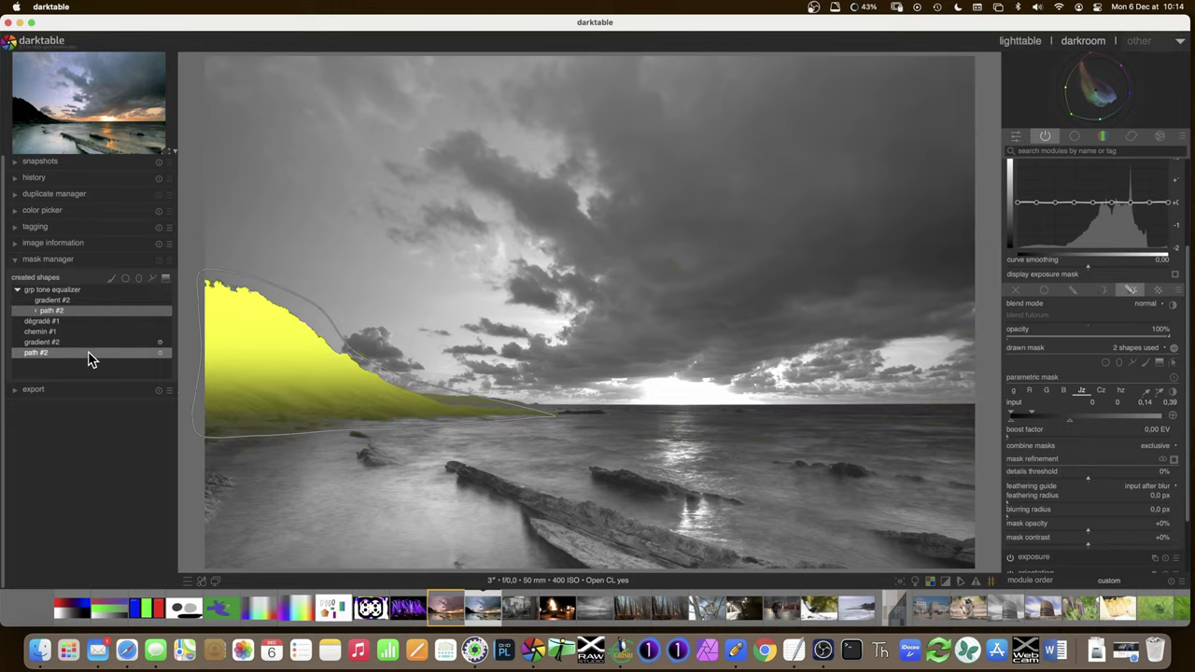
pyautogui.moveTo(300, 359)
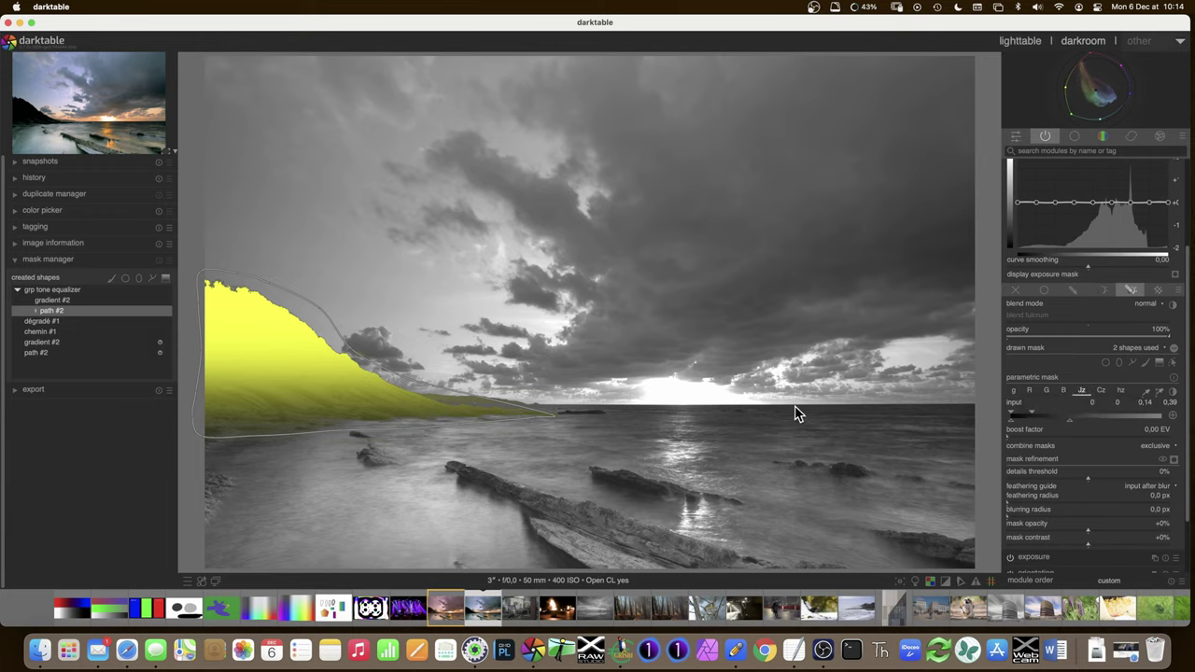
pyautogui.click(174, 152)
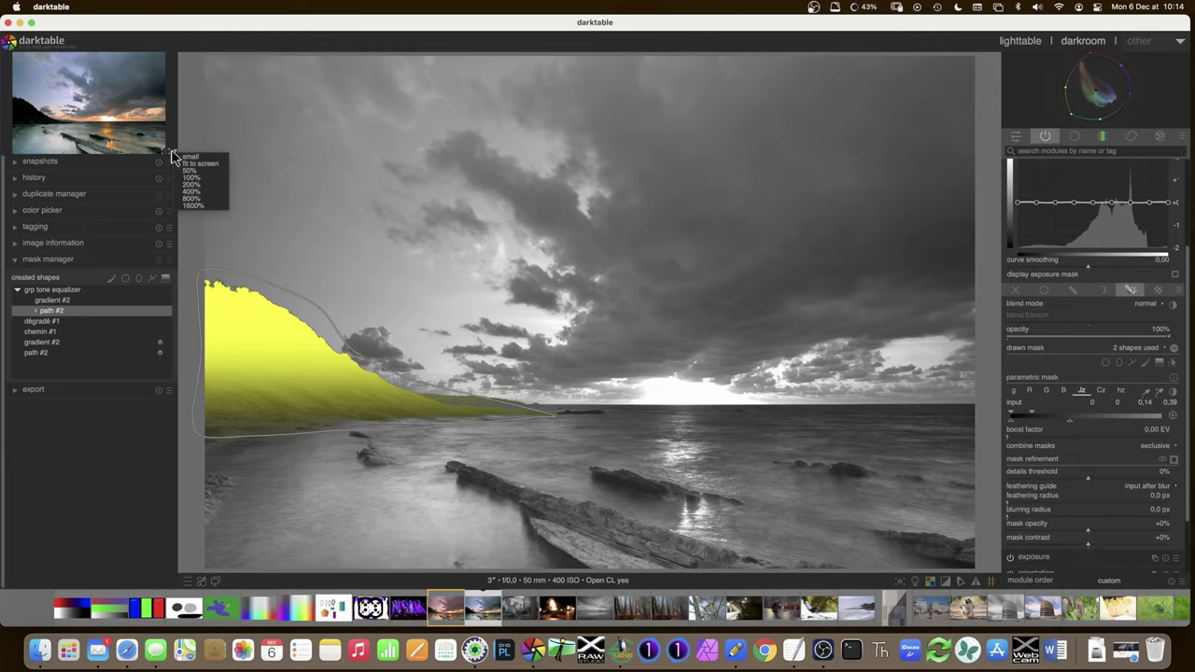
# Step: At 100% zoom on the hillside, move, bend and add path nodes so the outline follows the ridge
pyautogui.click(191, 185)
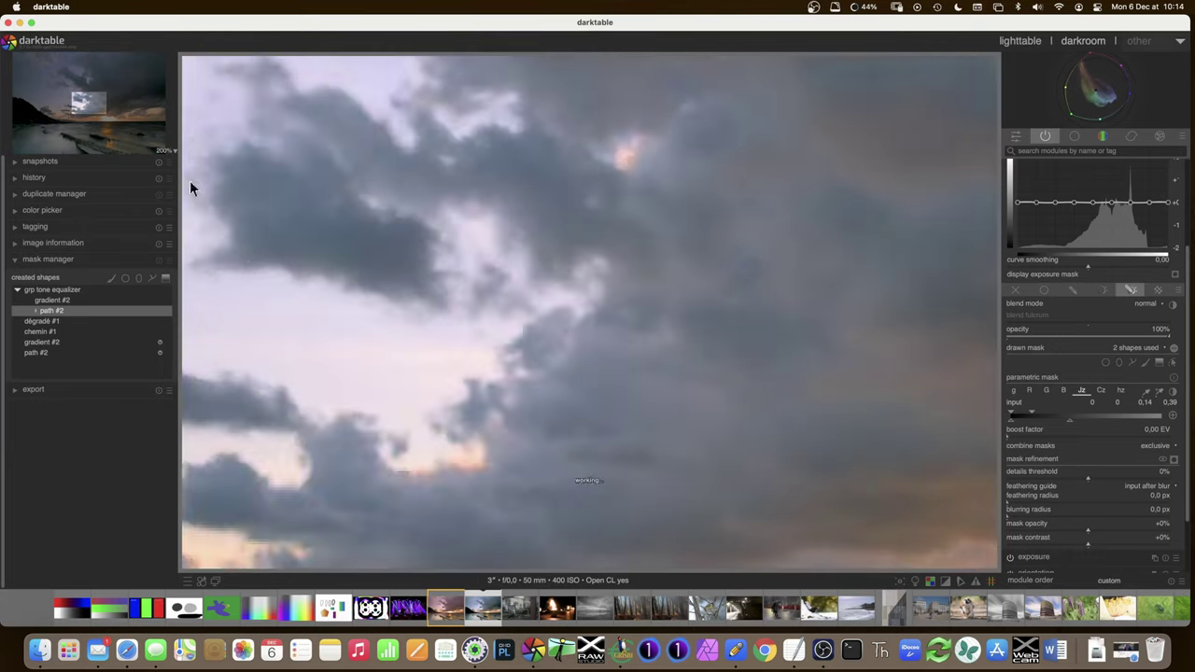
pyautogui.click(164, 150)
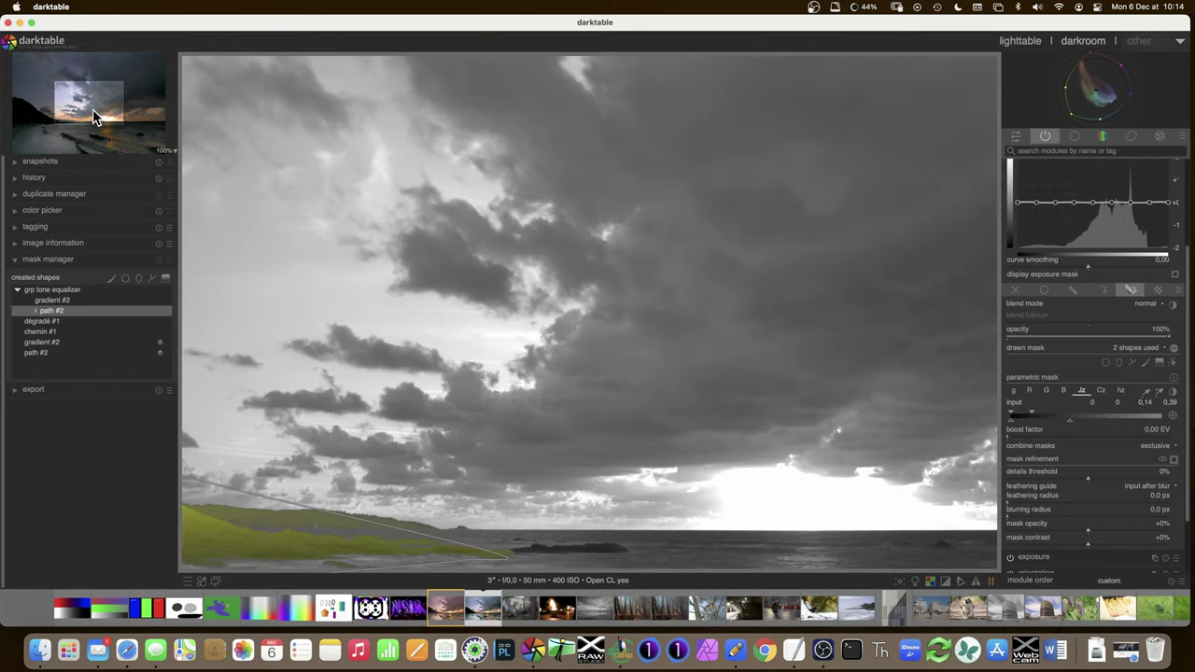
pyautogui.moveTo(95, 114); pyautogui.dragTo(33, 117)
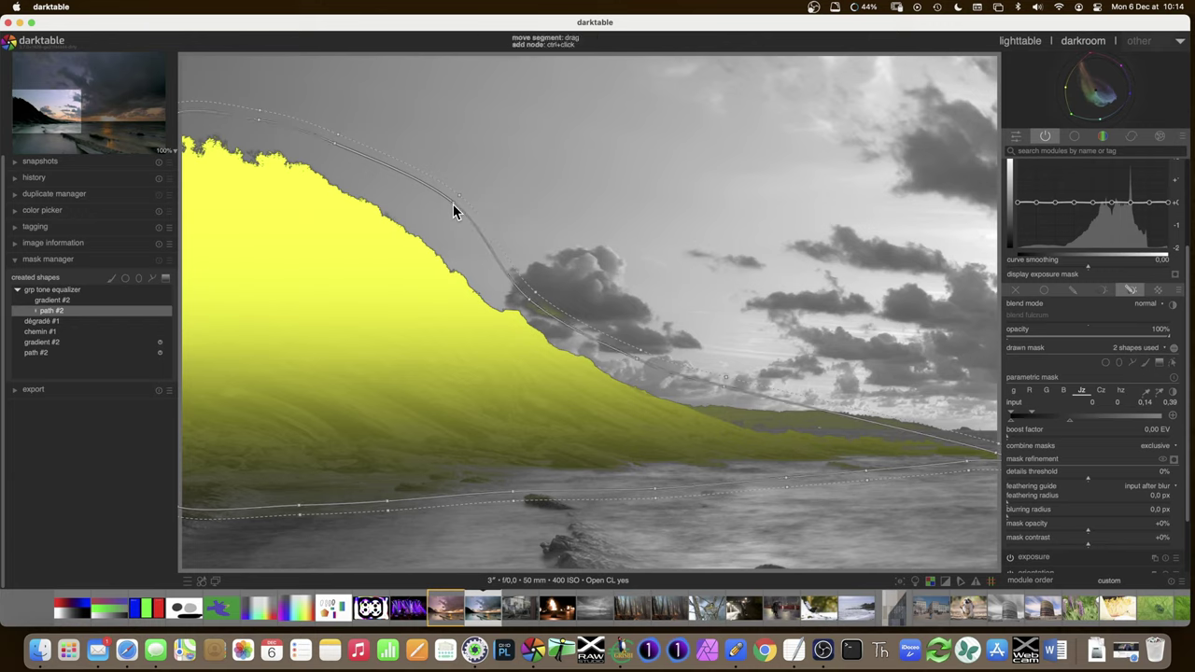
pyautogui.moveTo(442, 221); pyautogui.dragTo(430, 224)
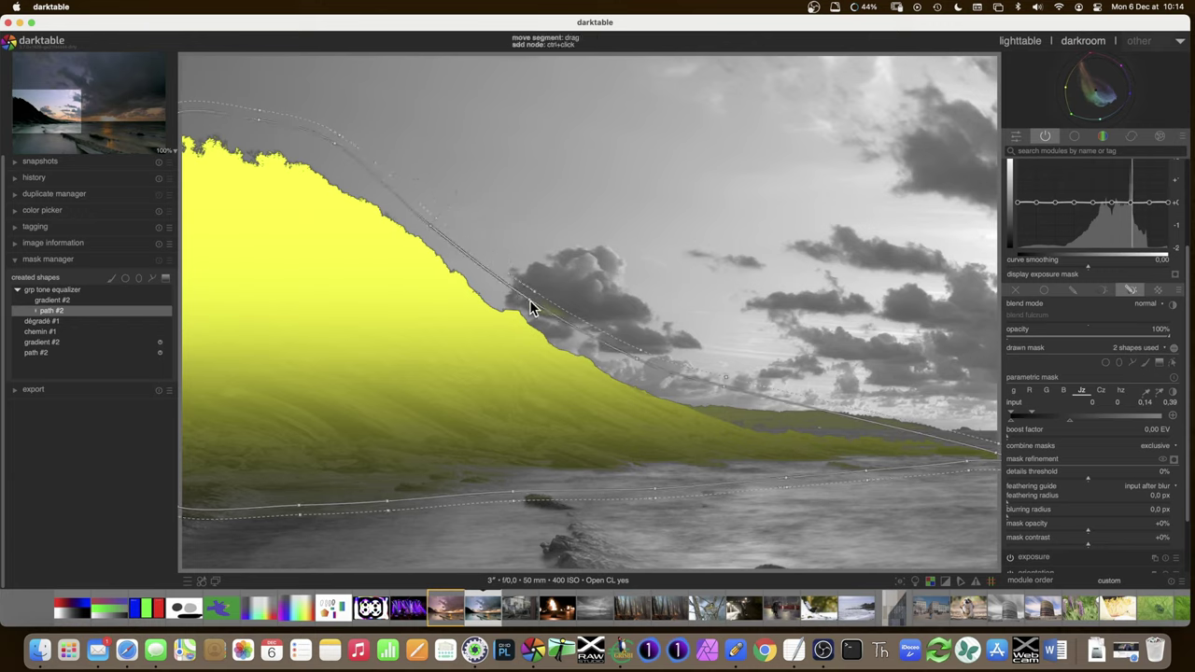
pyautogui.moveTo(512, 299); pyautogui.dragTo(527, 303)
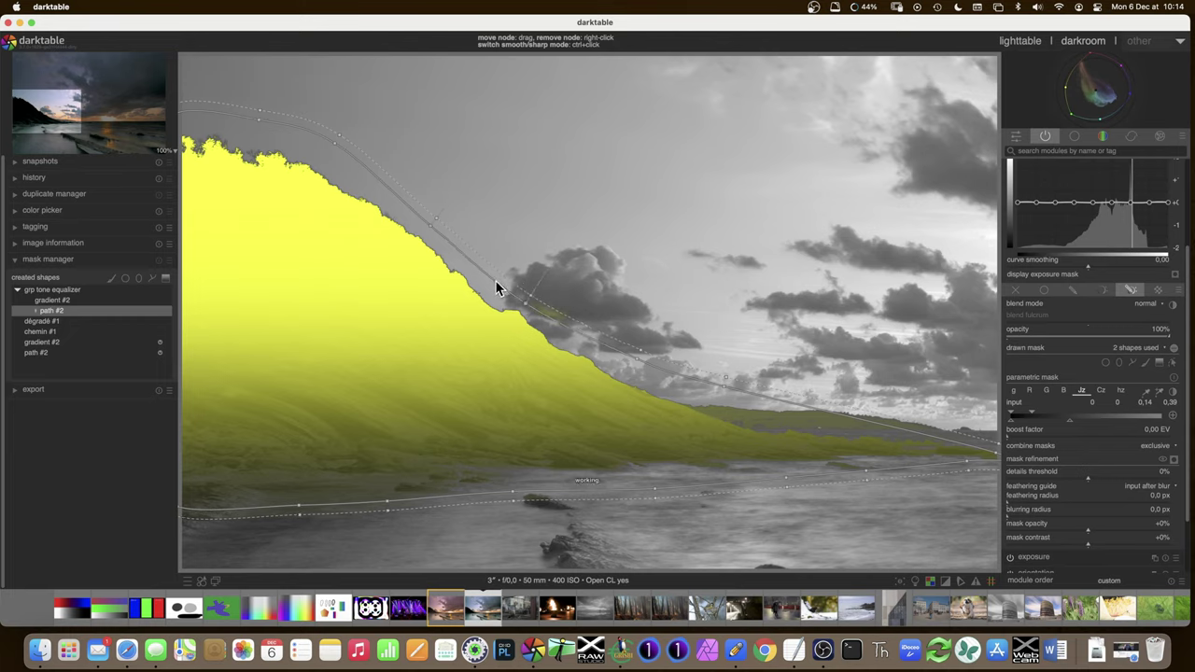
pyautogui.keyDown('ctrl'); pyautogui.click(490, 290); pyautogui.keyUp('ctrl')
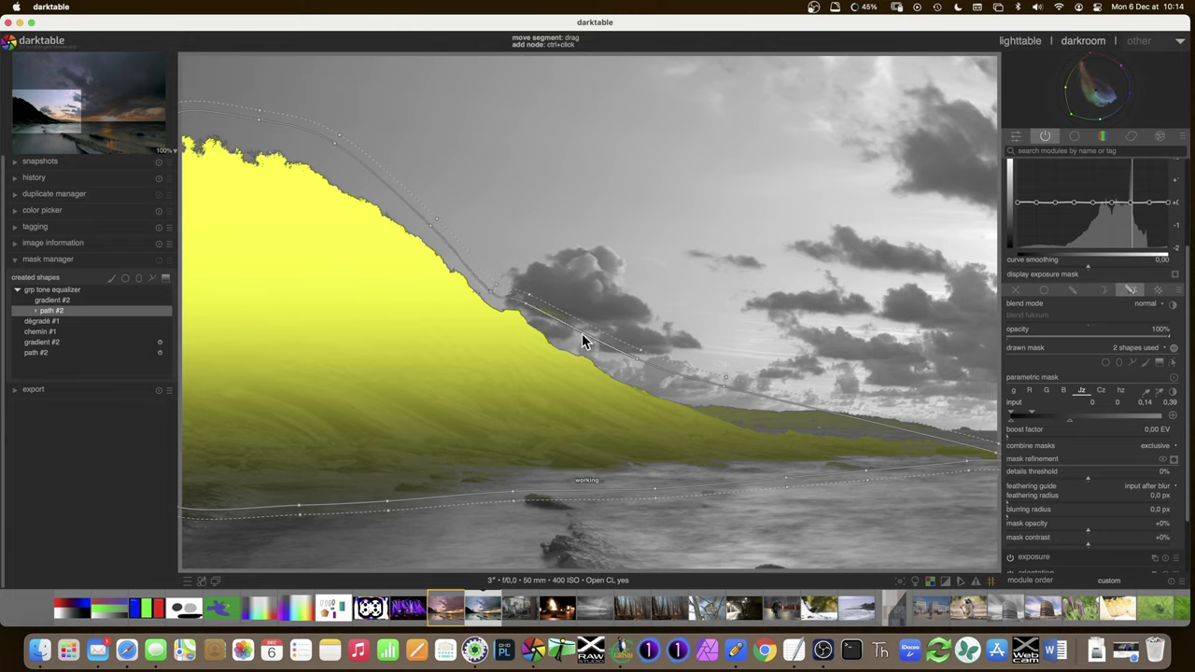
pyautogui.moveTo(563, 339); pyautogui.dragTo(571, 334)
pyautogui.moveTo(555, 324)
pyautogui.mouseDown()
pyautogui.moveTo(566, 309)
pyautogui.moveTo(553, 321)
pyautogui.moveTo(567, 326)
pyautogui.moveTo(560, 343)
pyautogui.mouseUp()
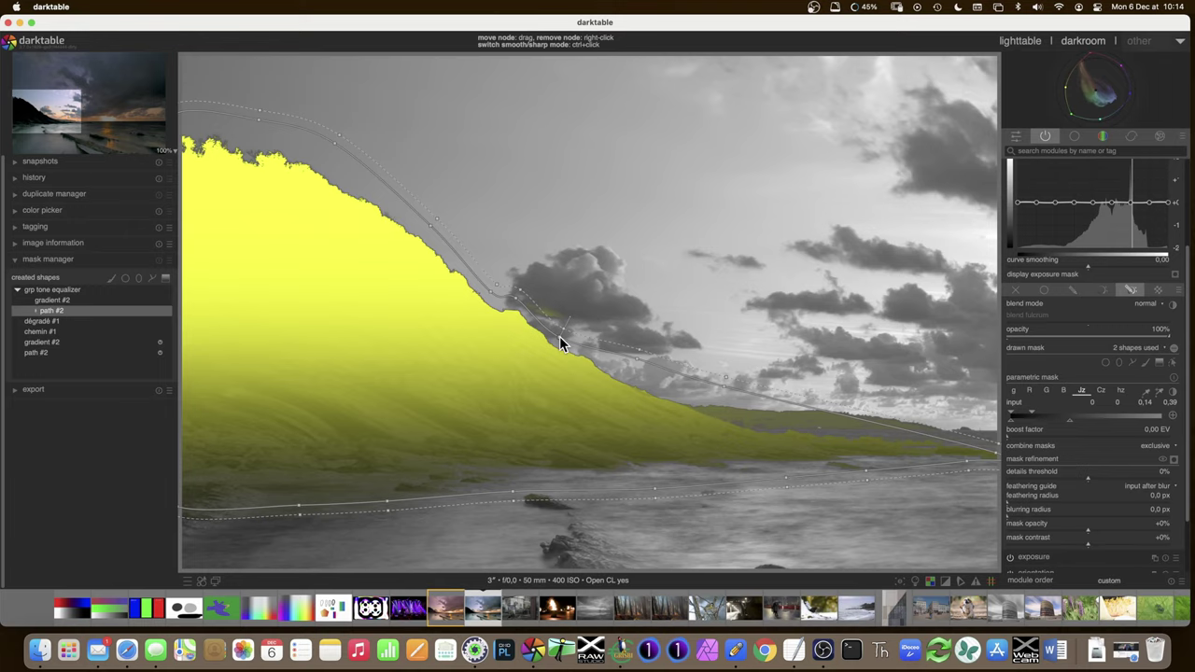
pyautogui.click(640, 378)
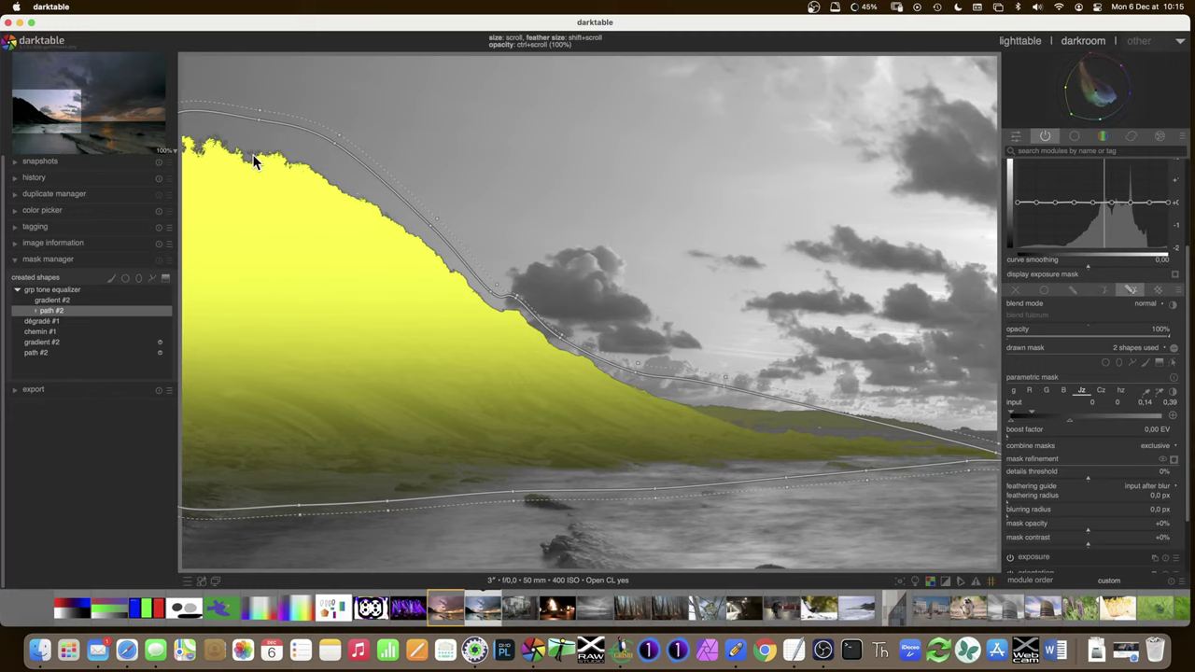
# Step: Set the hillside mask's feathering radius to 58 px
pyautogui.click(1025, 504)
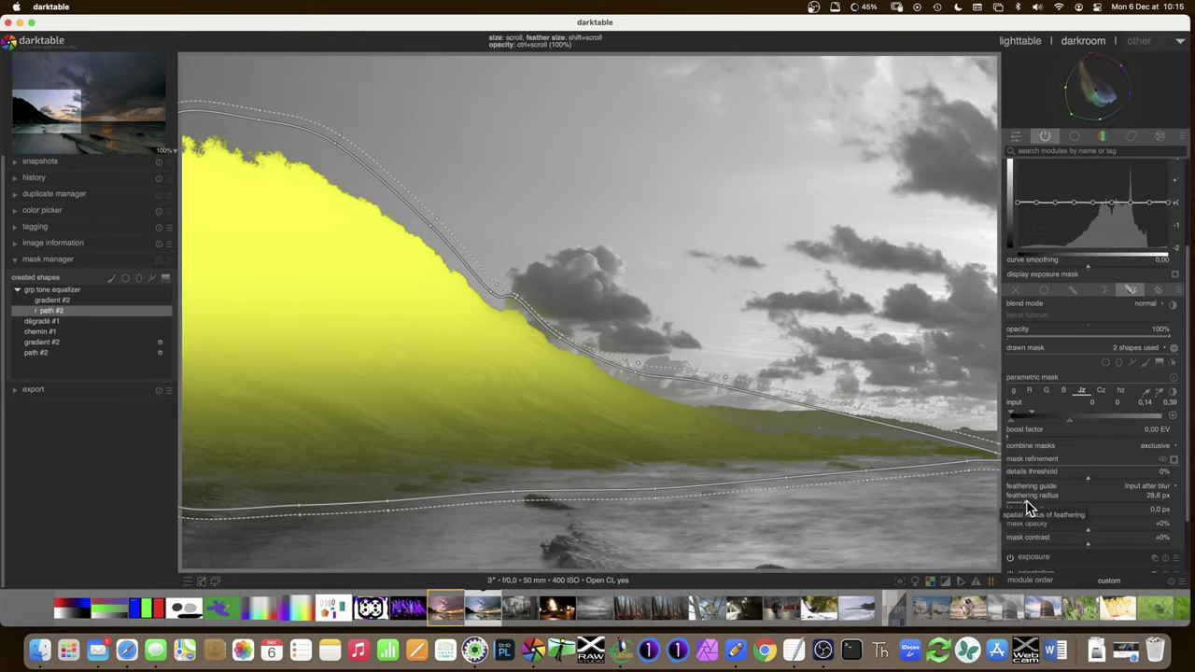
pyautogui.click(1039, 503)
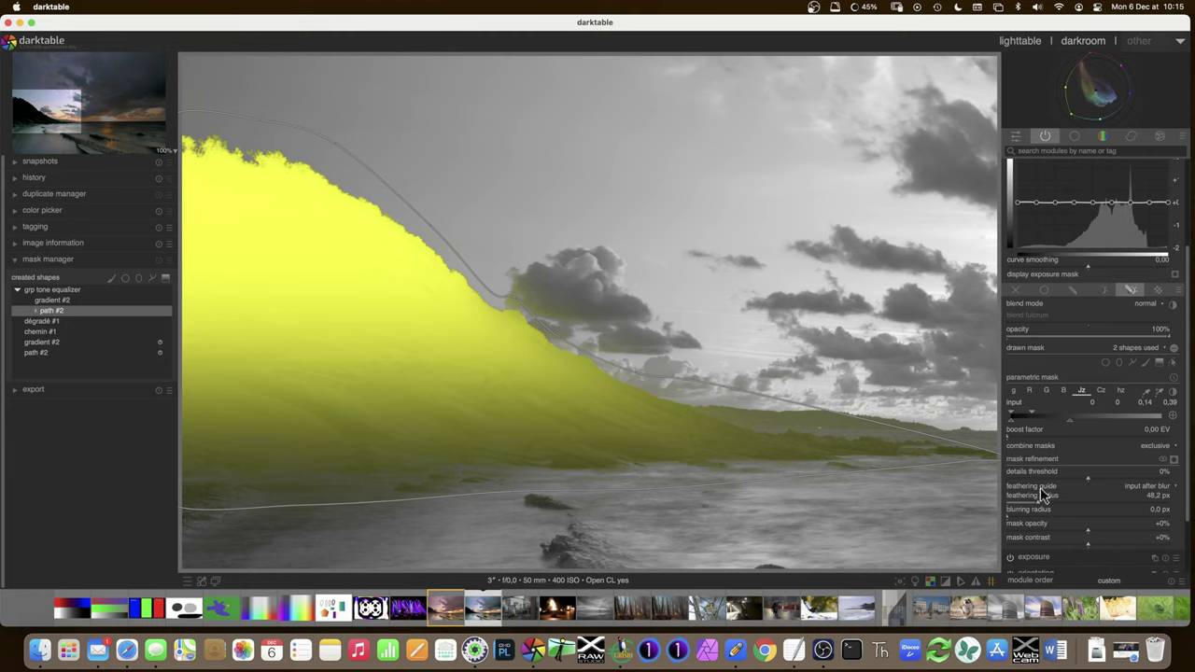
pyautogui.moveTo(1036, 507); pyautogui.dragTo(1007, 501)
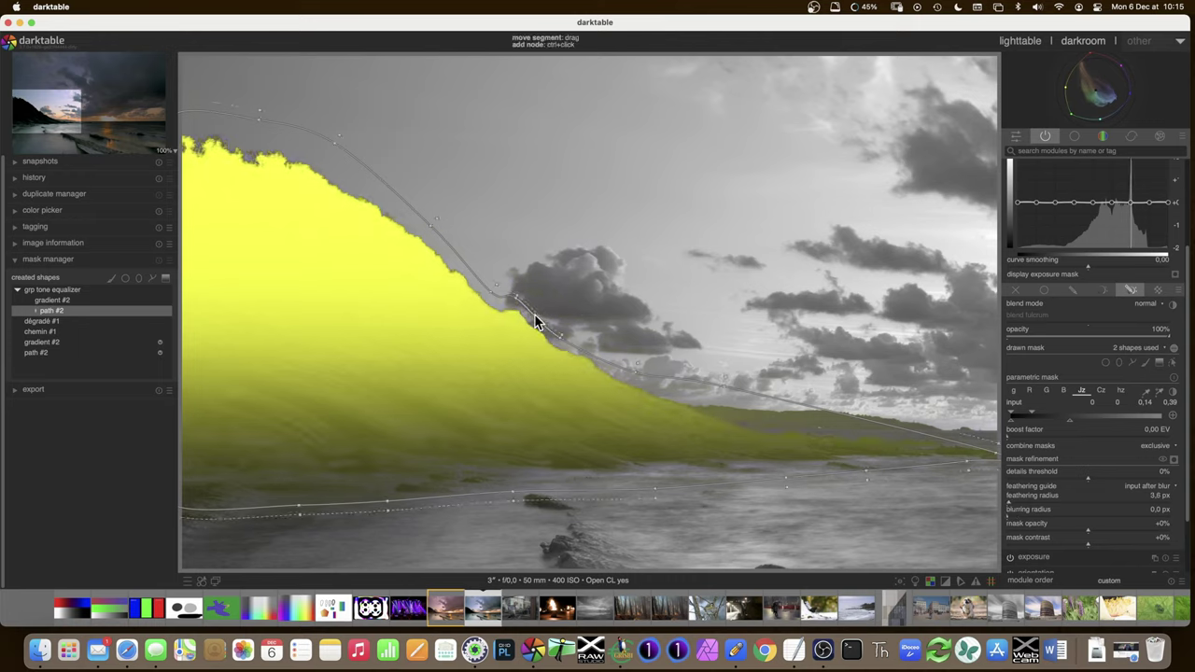
pyautogui.click(1024, 508)
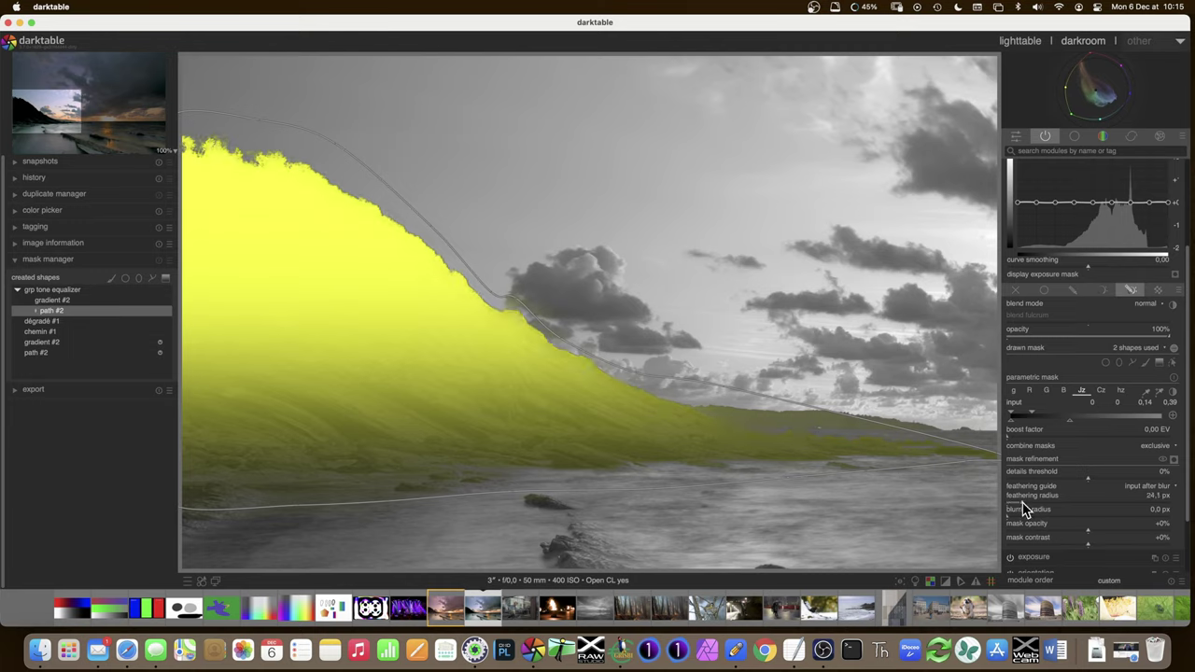
pyautogui.click(1032, 508)
pyautogui.click(1036, 508)
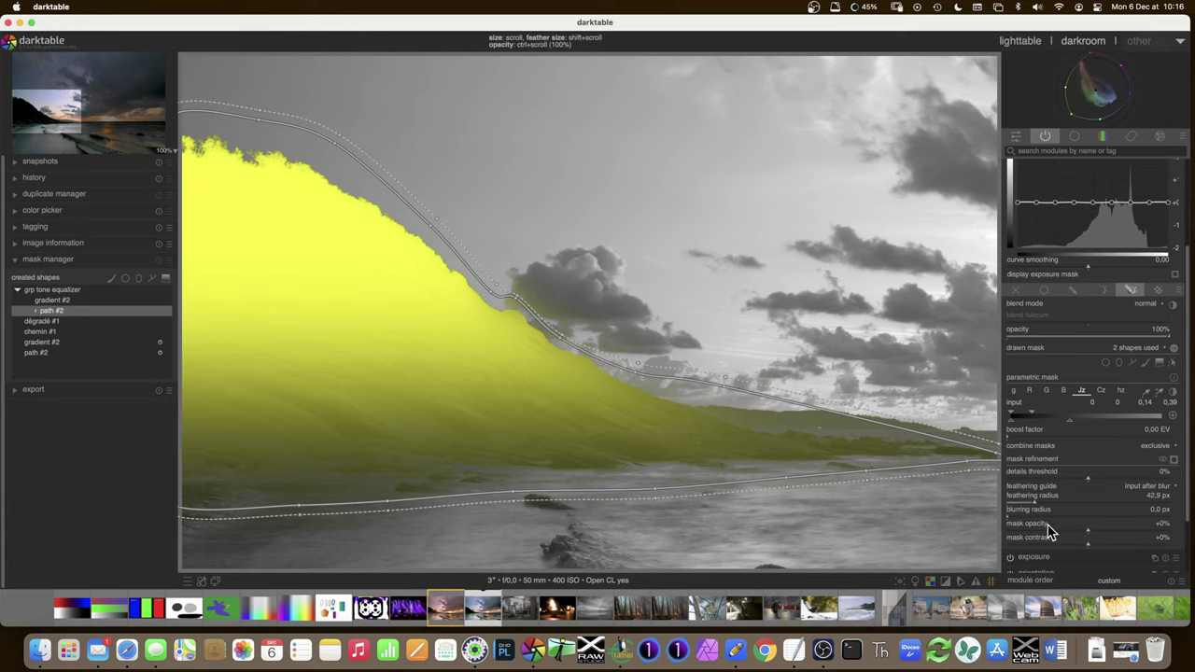
# Step: Raise mask contrast to +32%, blur the mask by 8.6 px, and fit the image to screen
pyautogui.click(1114, 547)
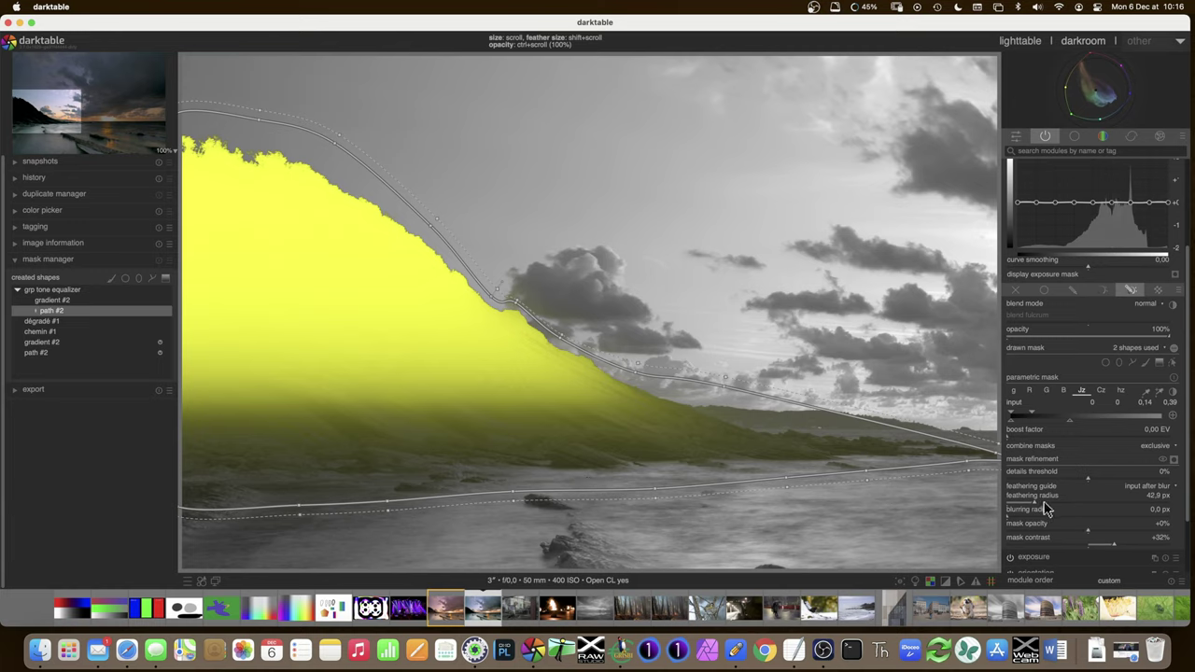
pyautogui.scroll(3, 1044, 509)
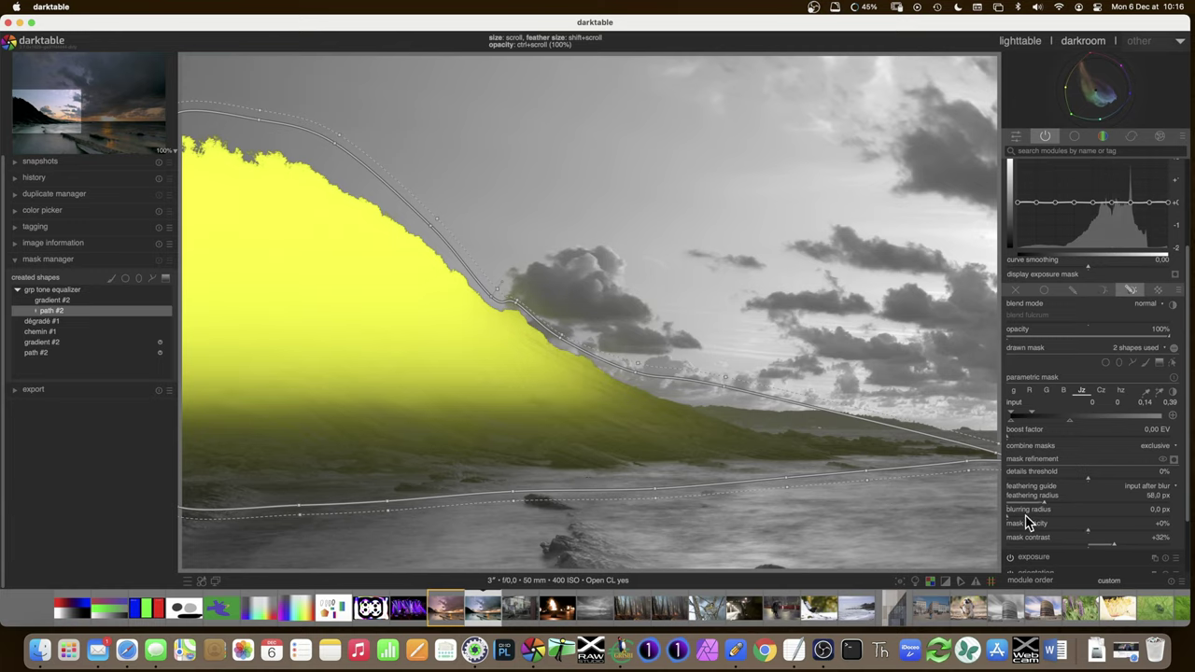
pyautogui.click(1020, 515)
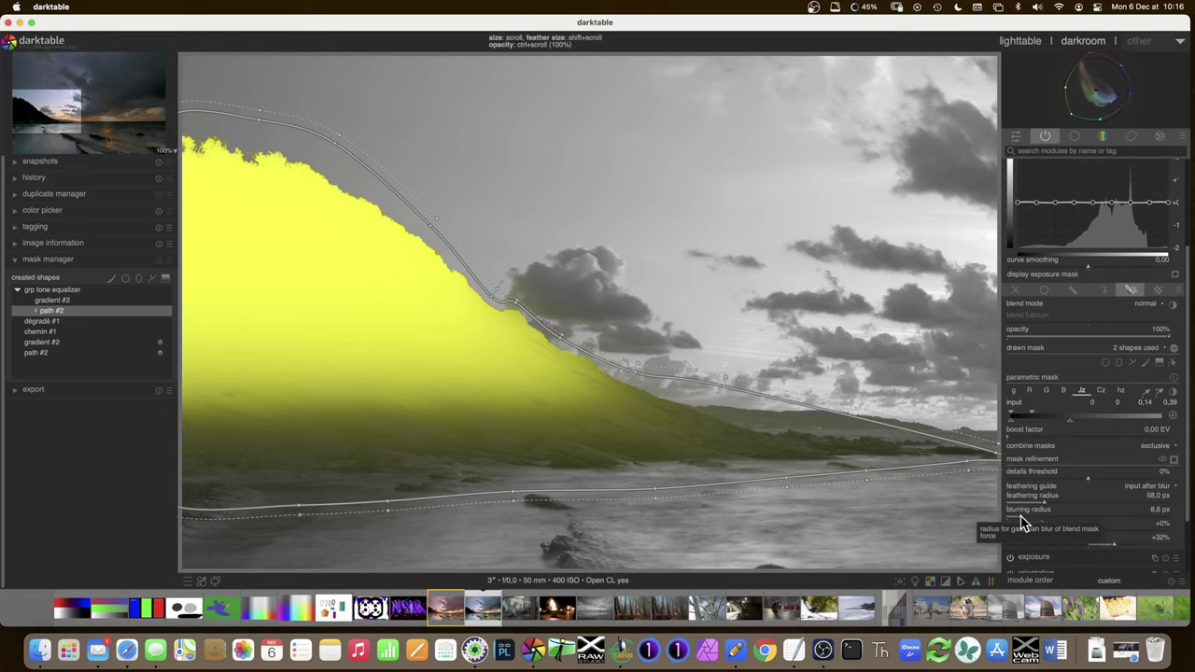
pyautogui.click(173, 156)
pyautogui.click(198, 164)
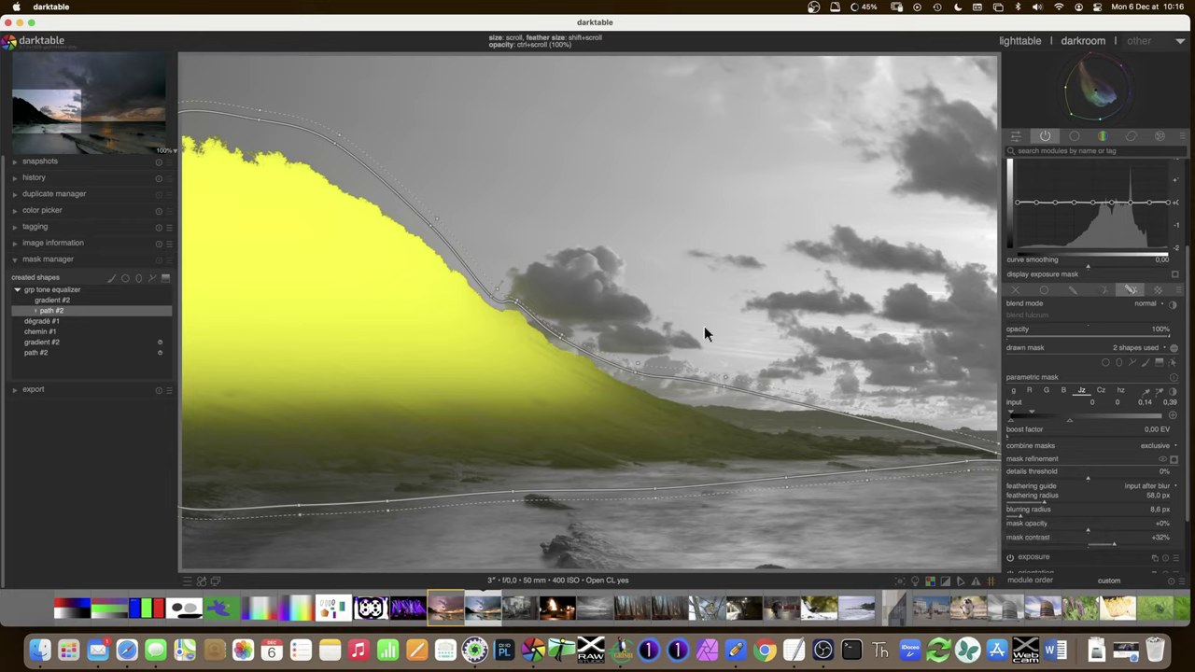
# Step: Hide the mask overlay and drawn shapes to view the colour photo
pyautogui.click(1174, 461)
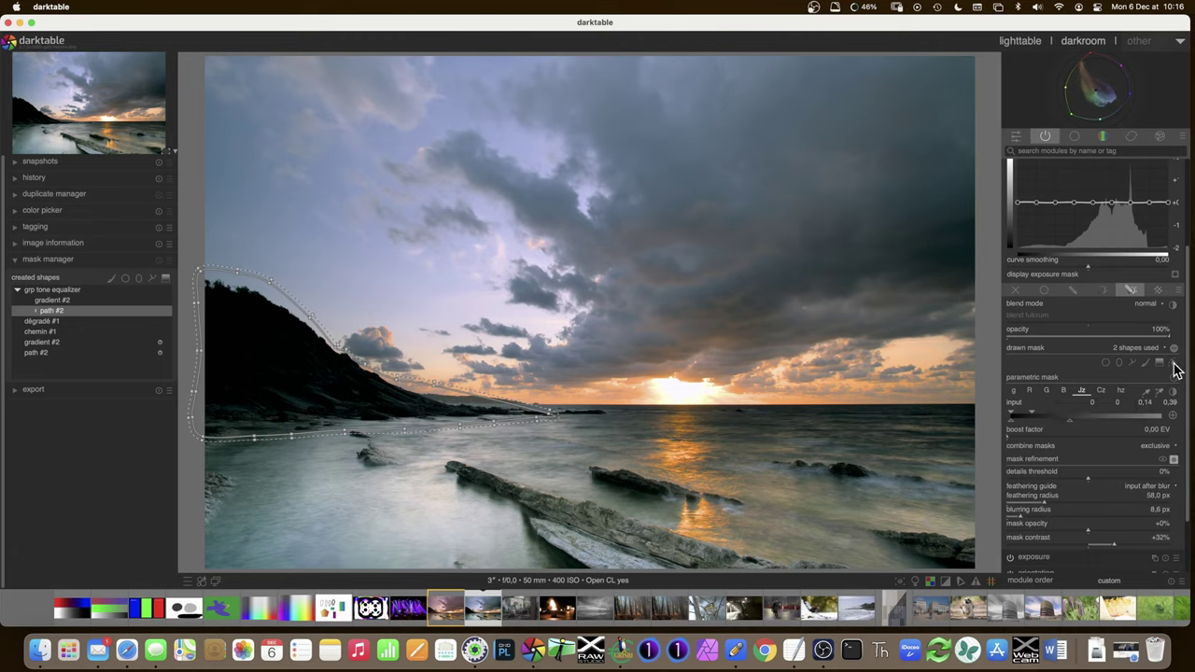
pyautogui.click(1173, 364)
pyautogui.click(1174, 364)
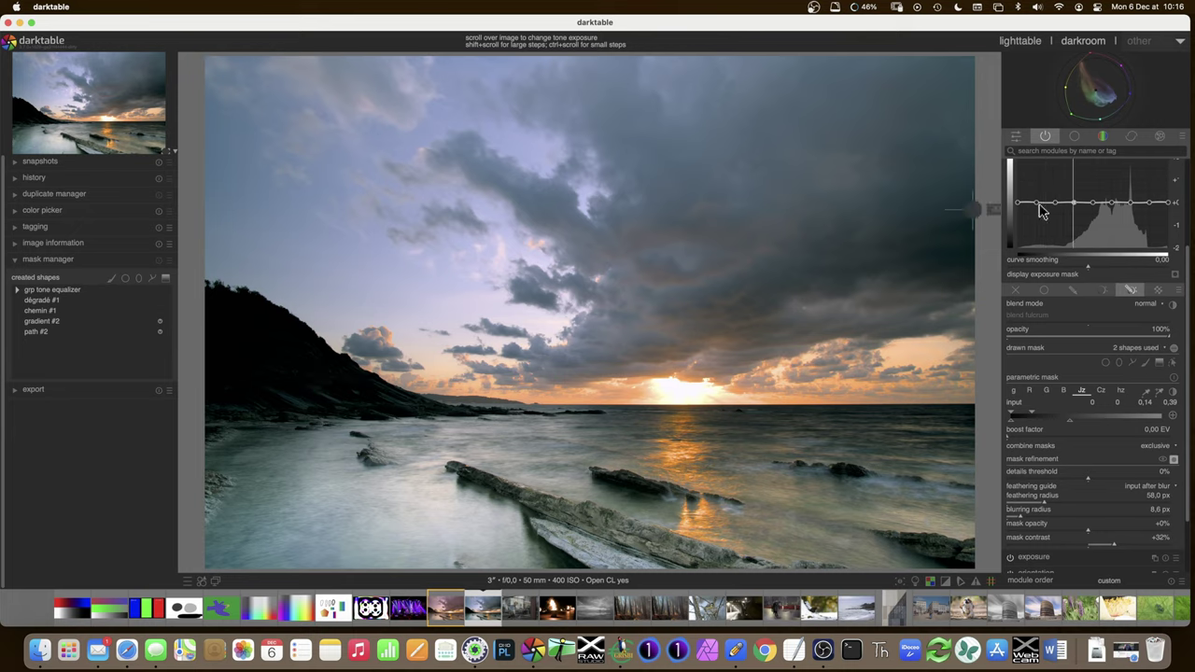
# Step: Lift the darker tones on the tone equalizer curve and collapse the module
pyautogui.moveTo(1058, 199); pyautogui.dragTo(1055, 187)
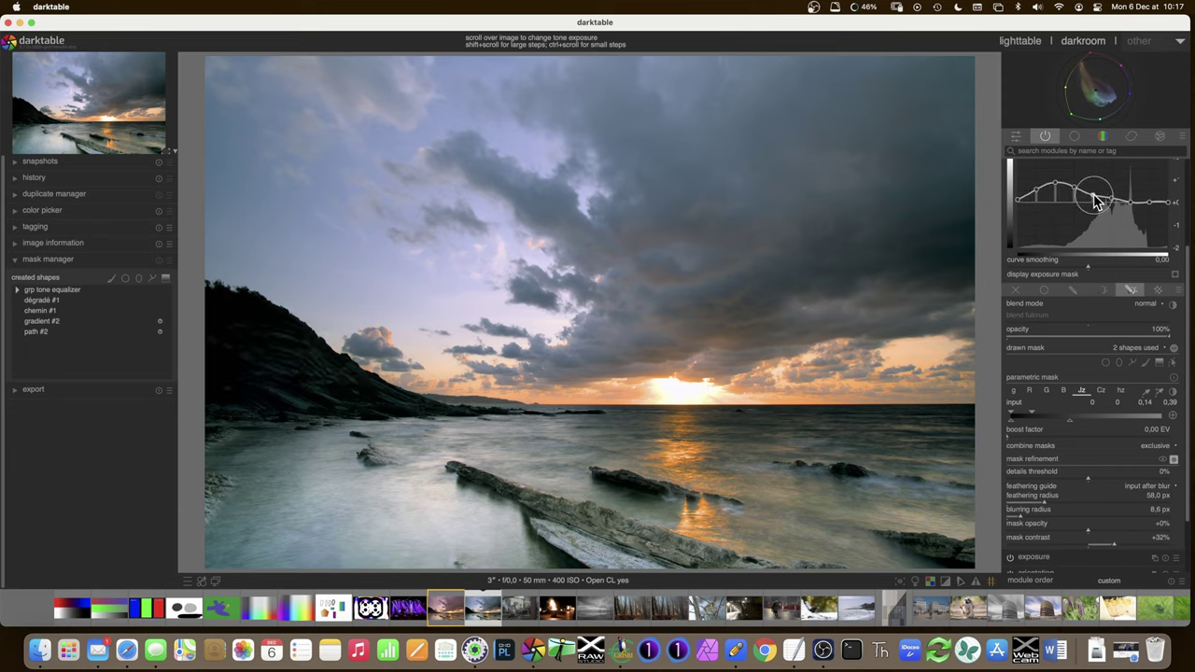
pyautogui.scroll(3, 1022, 194)
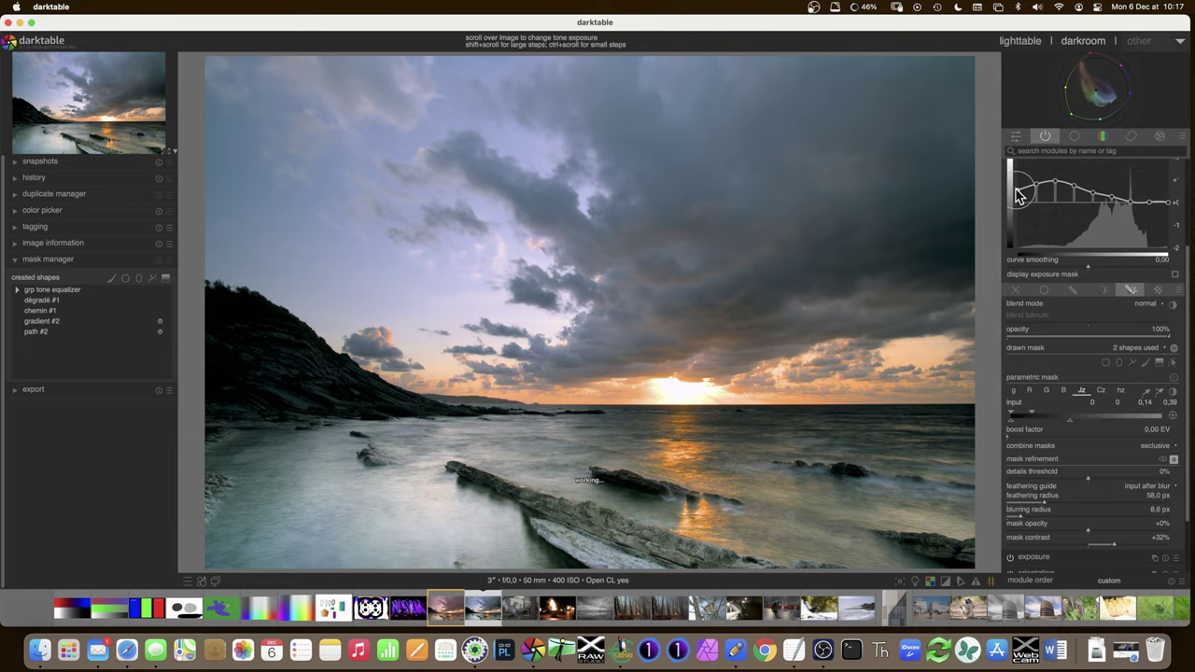
pyautogui.moveTo(1019, 194); pyautogui.dragTo(1083, 191)
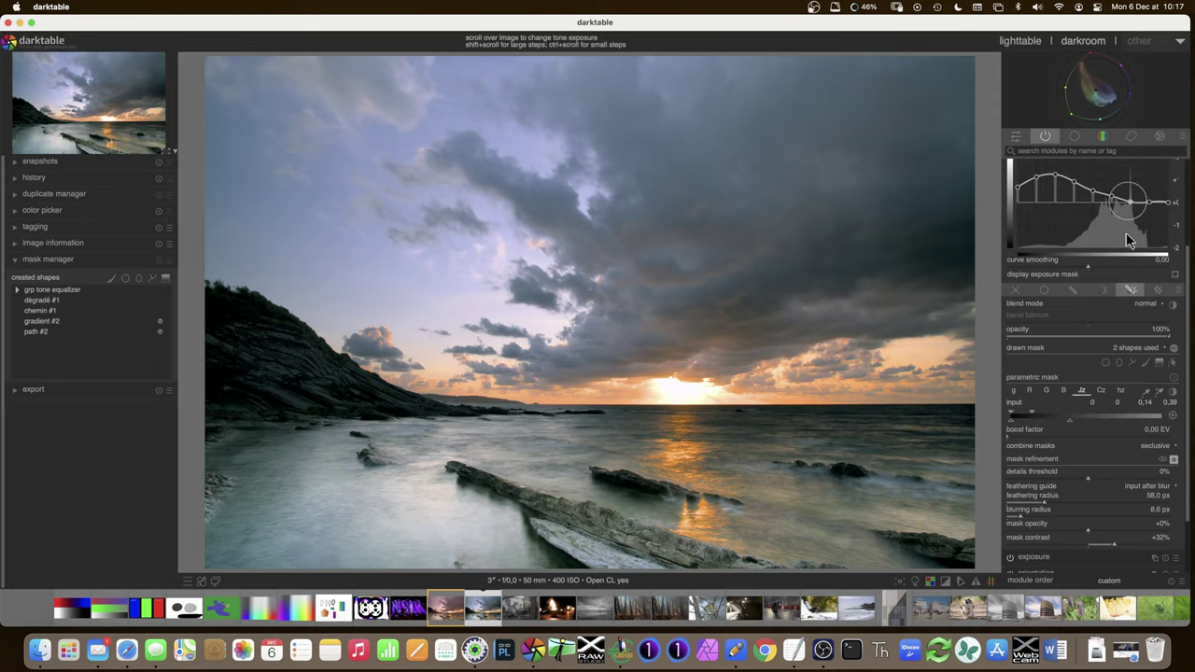
pyautogui.scroll(2, 1053, 349)
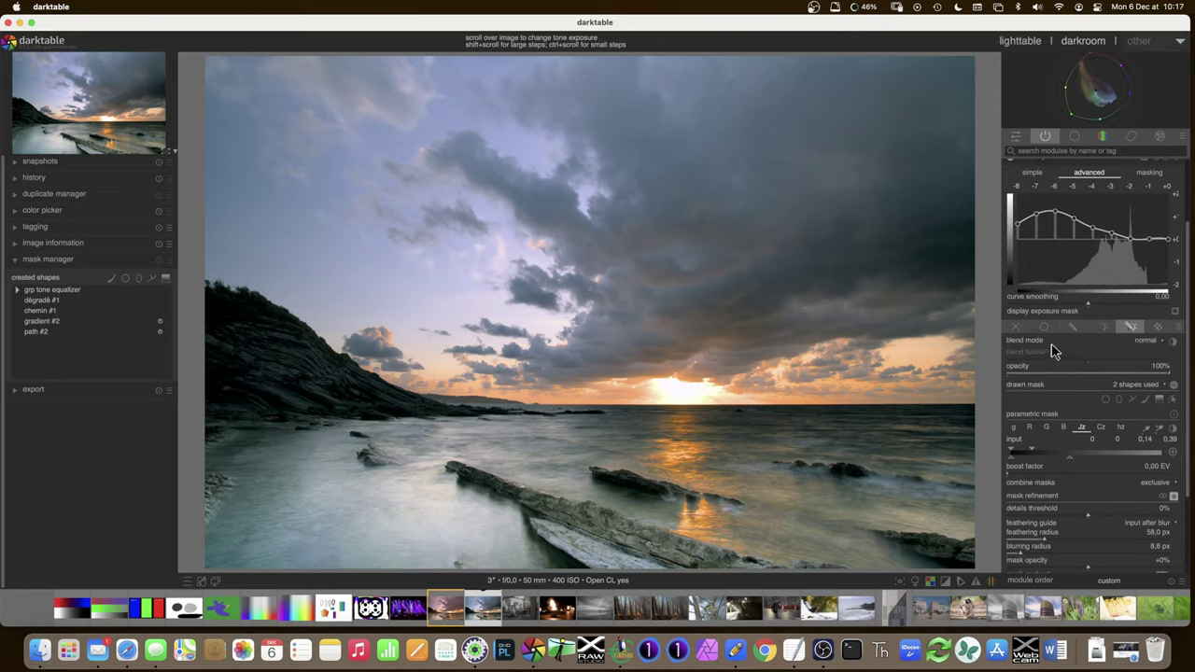
pyautogui.scroll(1, 1053, 350)
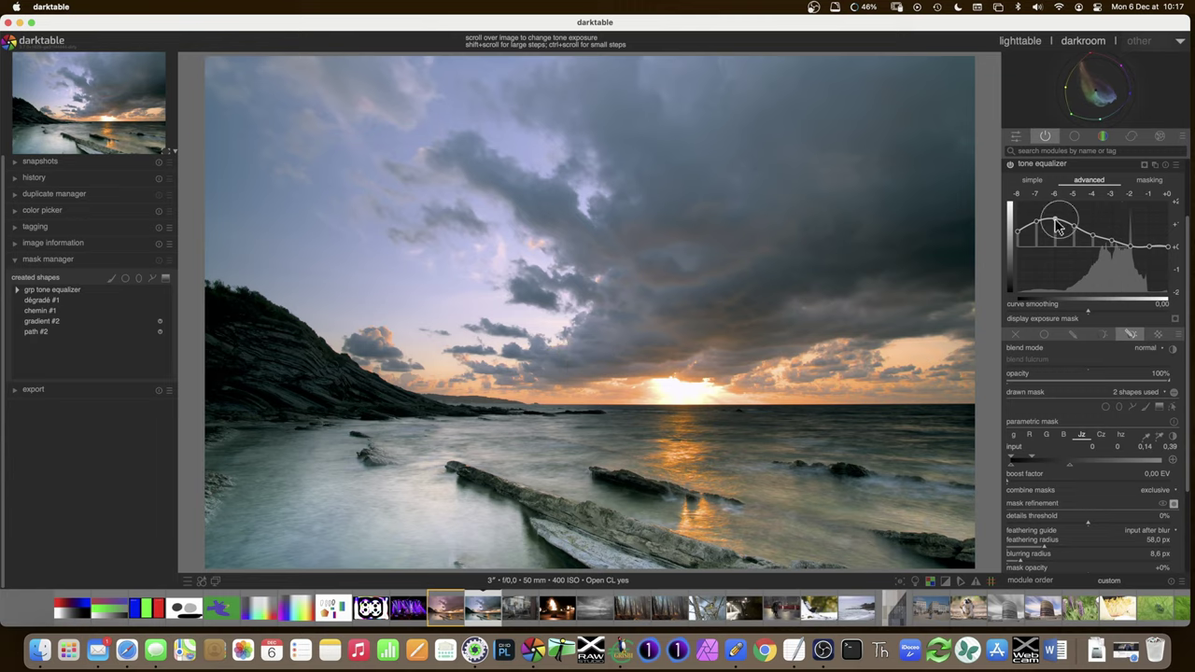
pyautogui.scroll(3, 1057, 227)
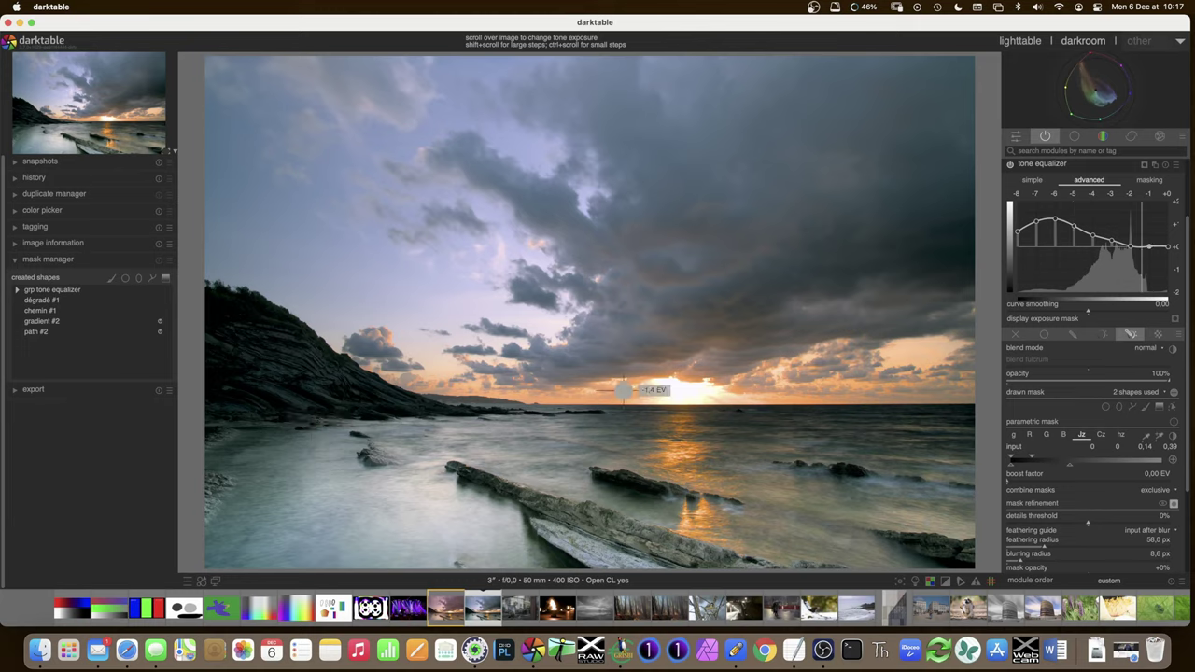
pyautogui.click(1069, 168)
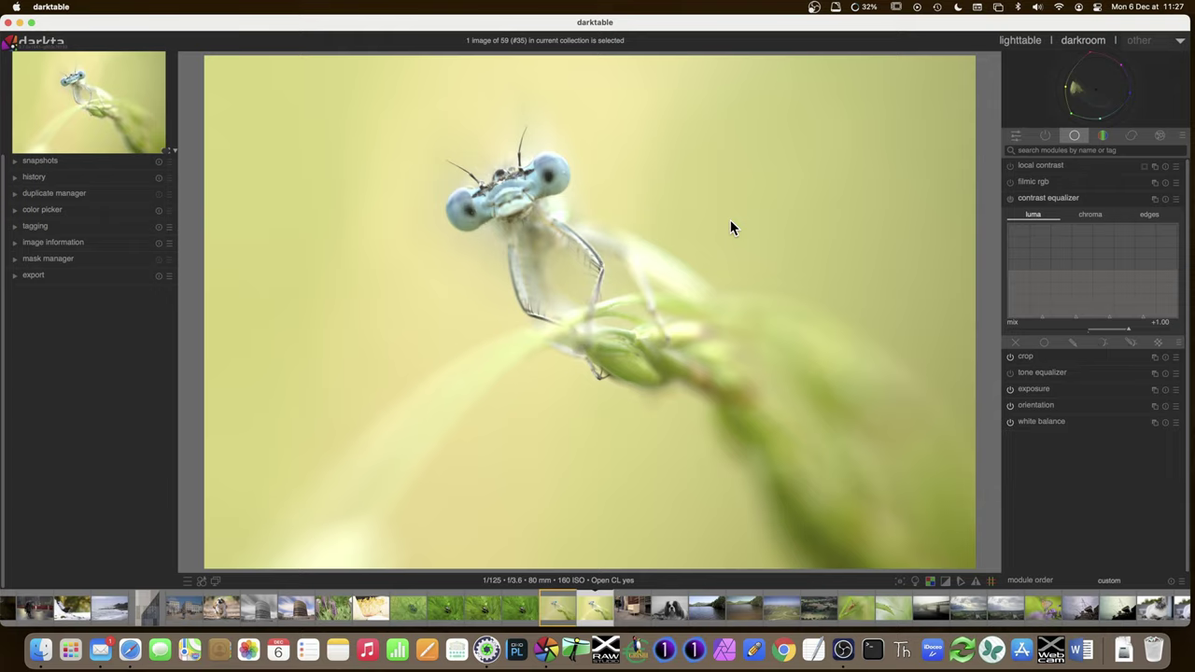
# Step: Show the contrast equalizer's blending and parametric mask options for the damselfly photo
pyautogui.click(1130, 344)
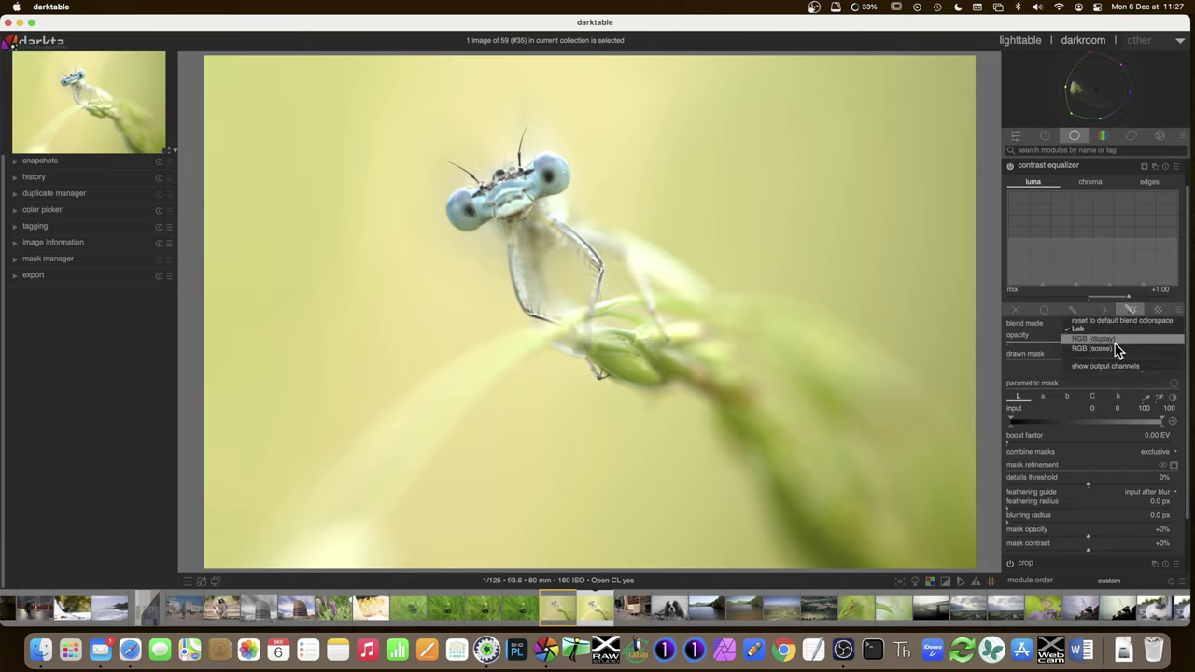
# Step: Switch blending to RGB (scene) and preview the hz and Cz channel data
pyautogui.click(1114, 354)
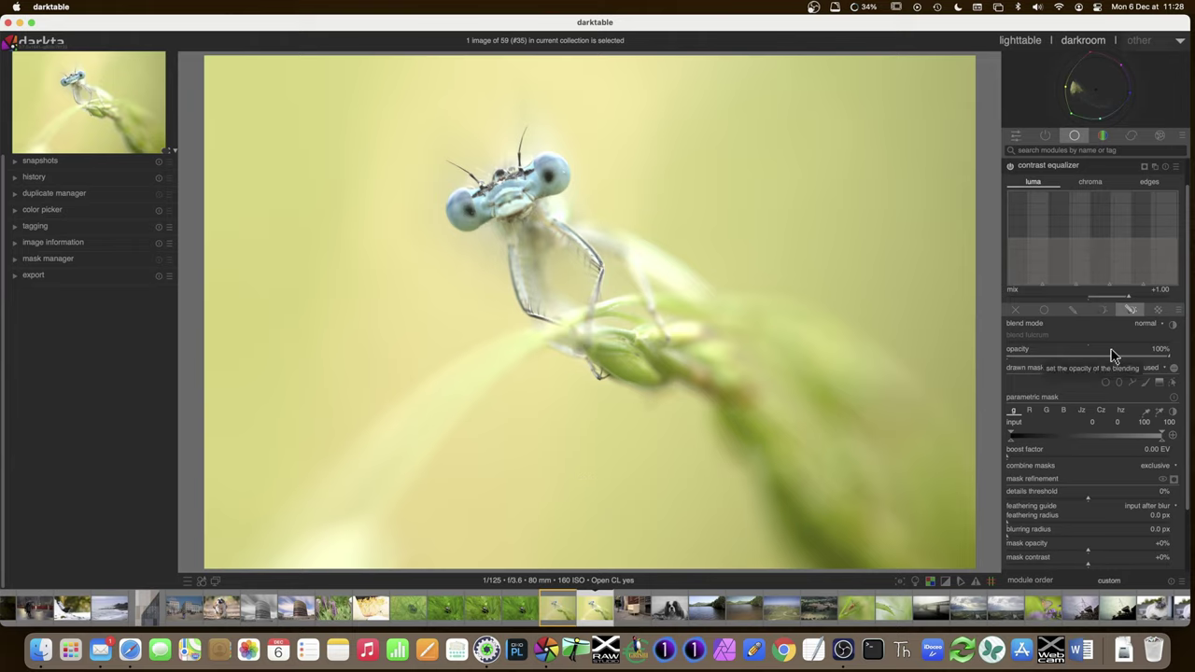
pyautogui.click(1120, 411)
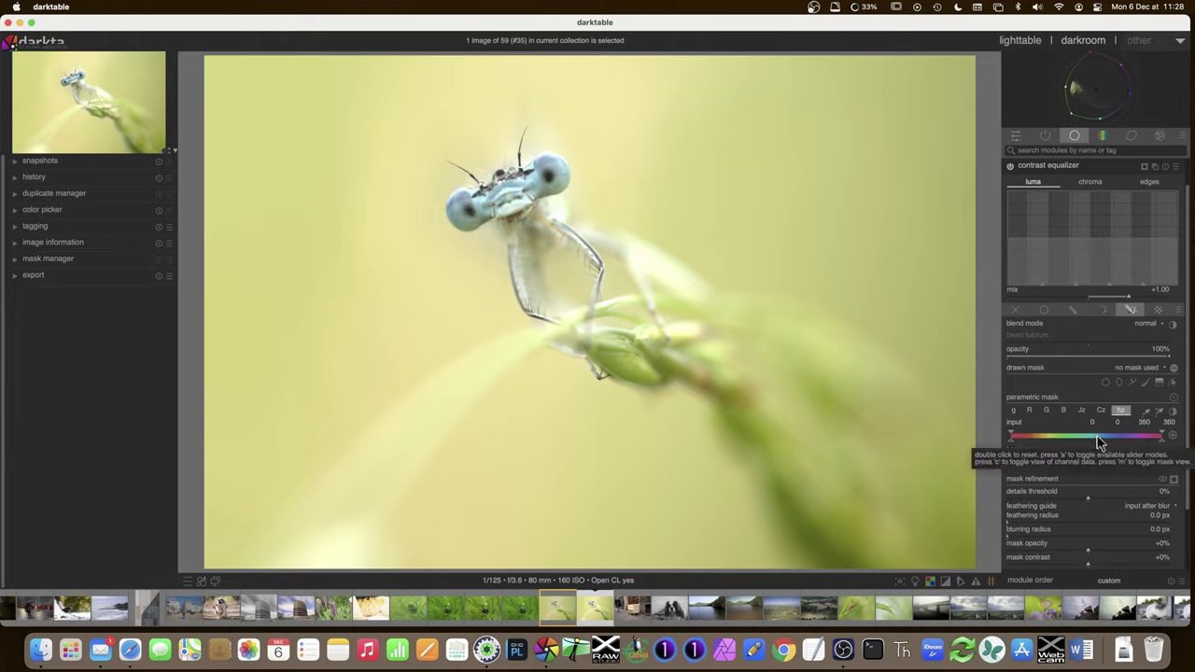
pyautogui.press('c')
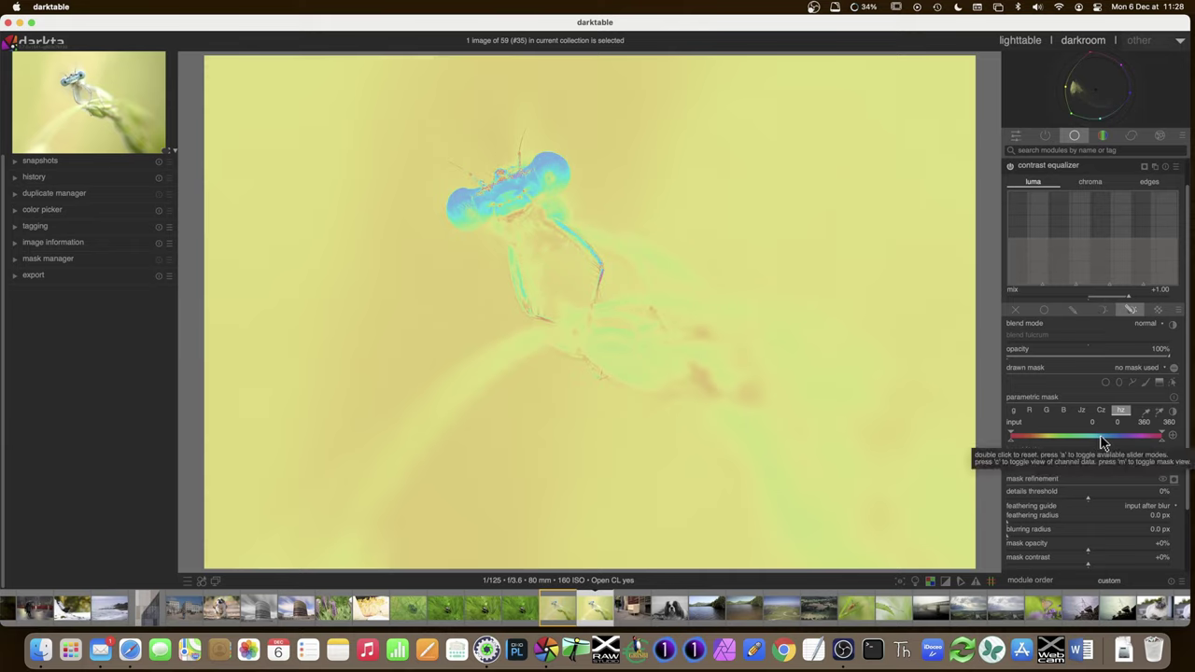
pyautogui.press('c')
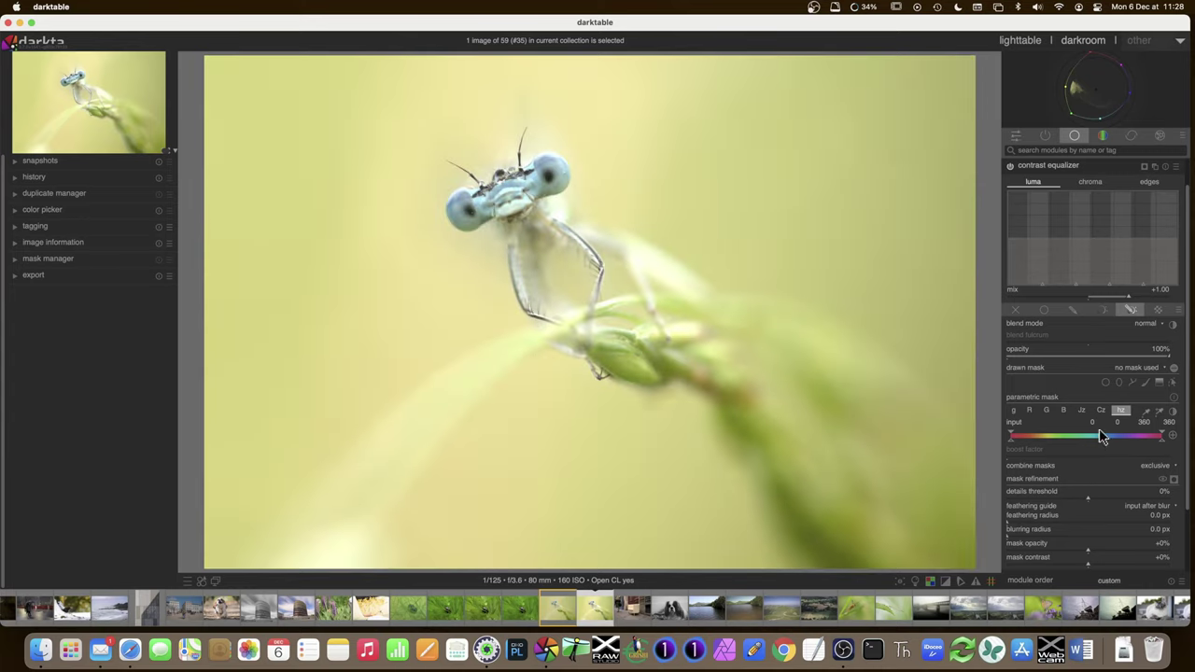
pyautogui.click(1100, 411)
pyautogui.press('c')
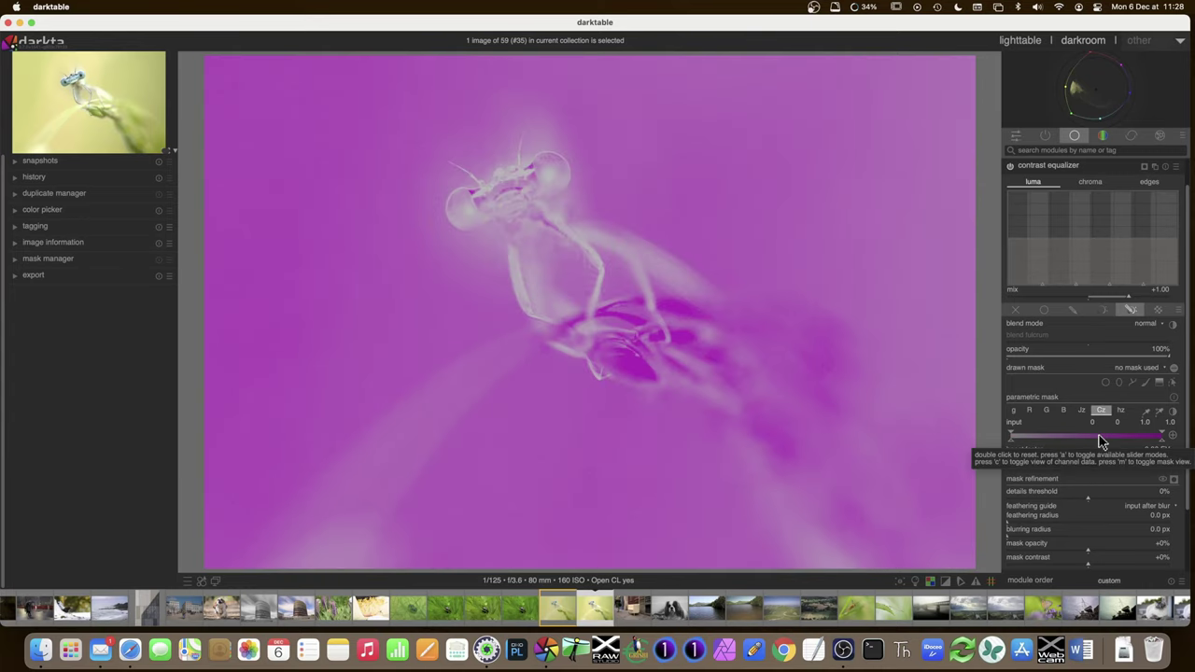
pyautogui.press('c')
# Step: On the Jz channel, raise the boost factor past 1.10 EV to widen the range
pyautogui.click(1081, 411)
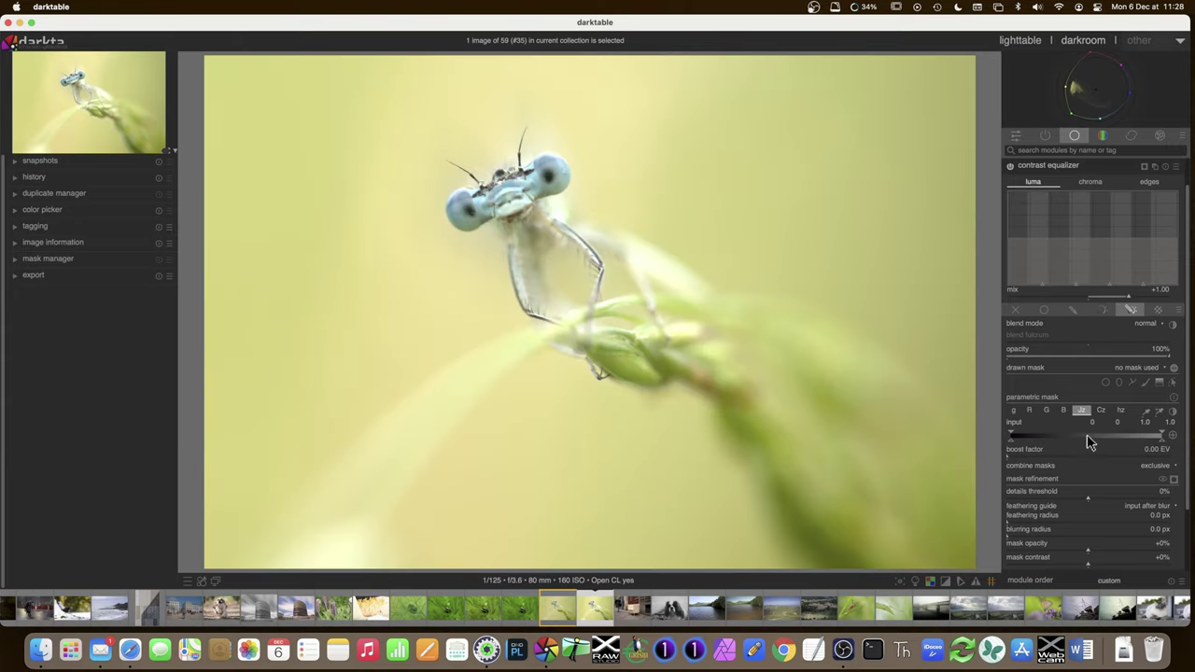
pyautogui.press('c')
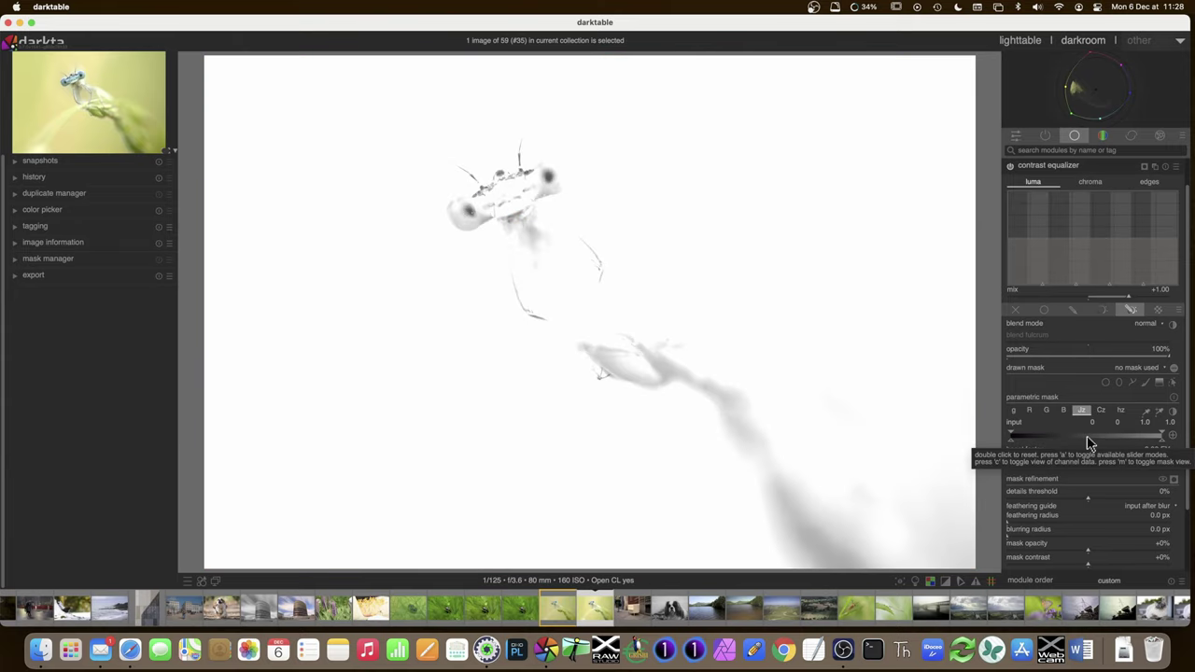
pyautogui.press('c')
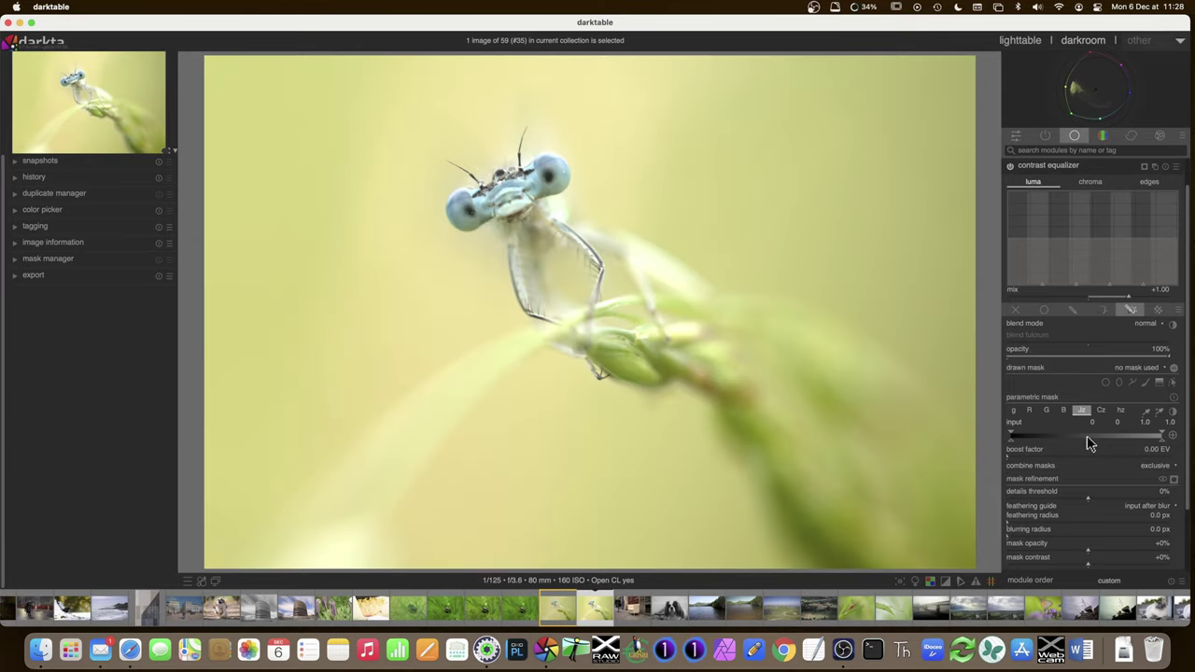
pyautogui.click(1067, 456)
pyautogui.press('c')
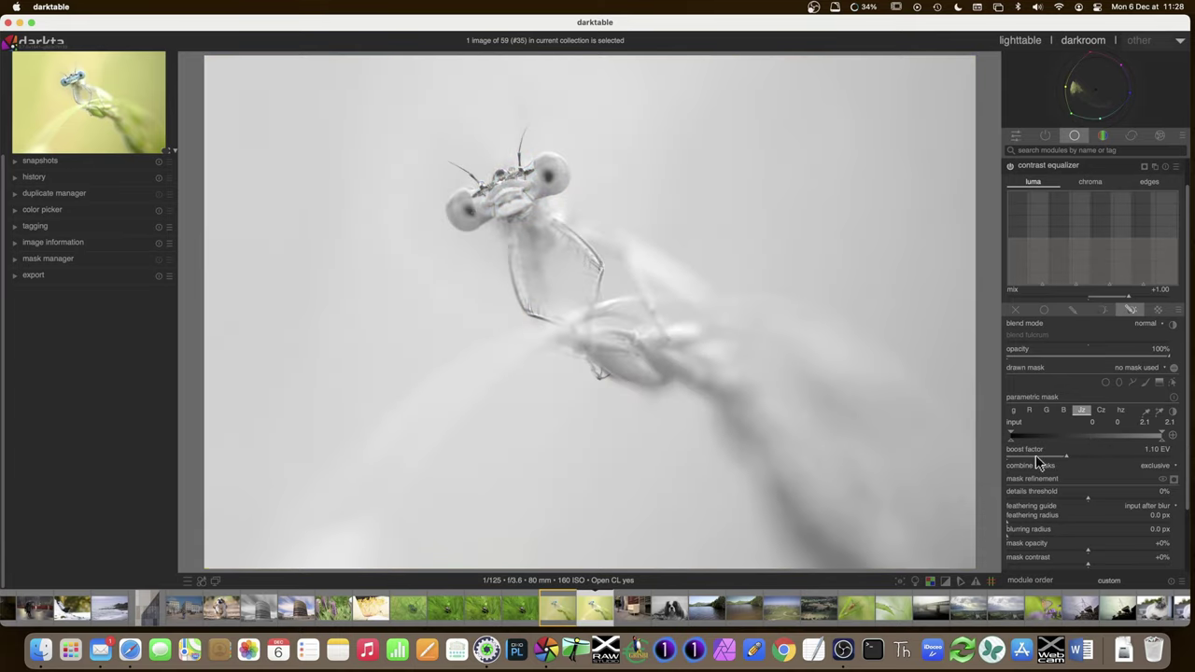
pyautogui.moveTo(1041, 458); pyautogui.dragTo(1069, 461)
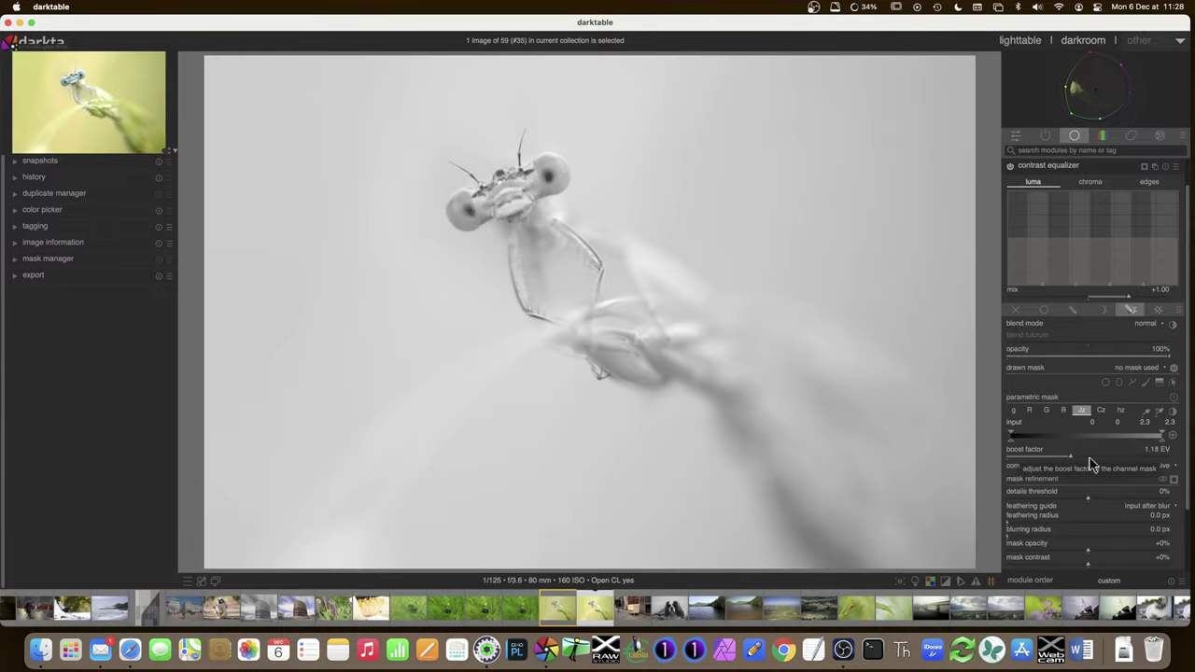
# Step: Set the boost factor to 1.61 EV and preview the hz channel and mask
pyautogui.click(1092, 462)
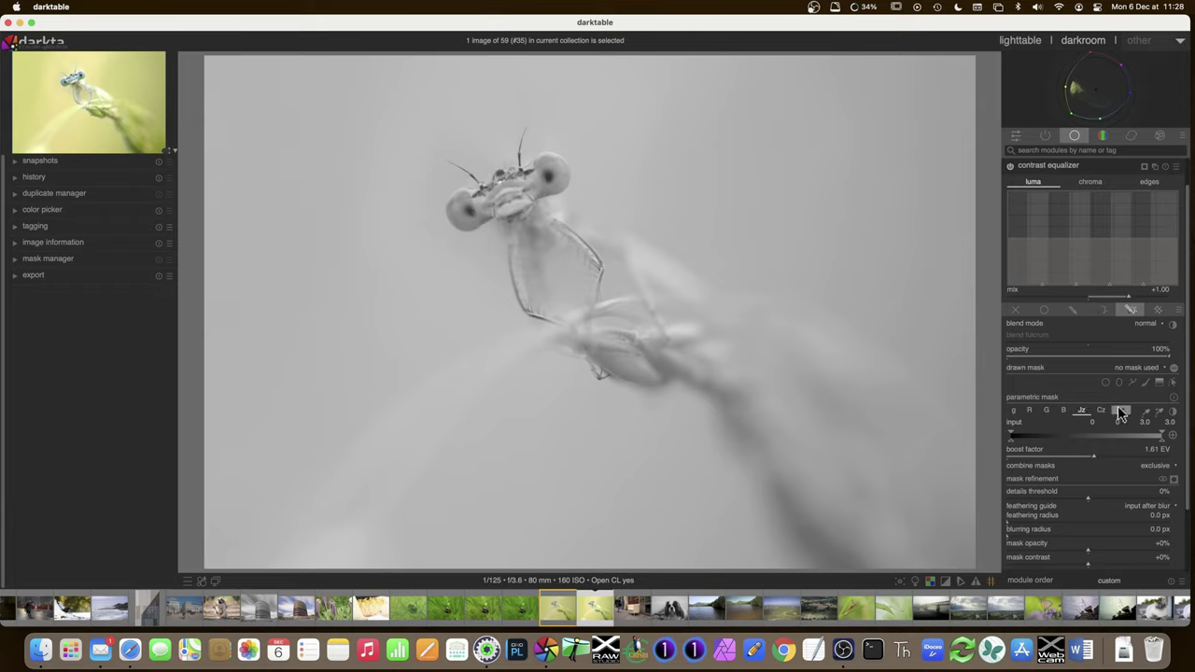
pyautogui.click(1121, 412)
pyautogui.press('c')
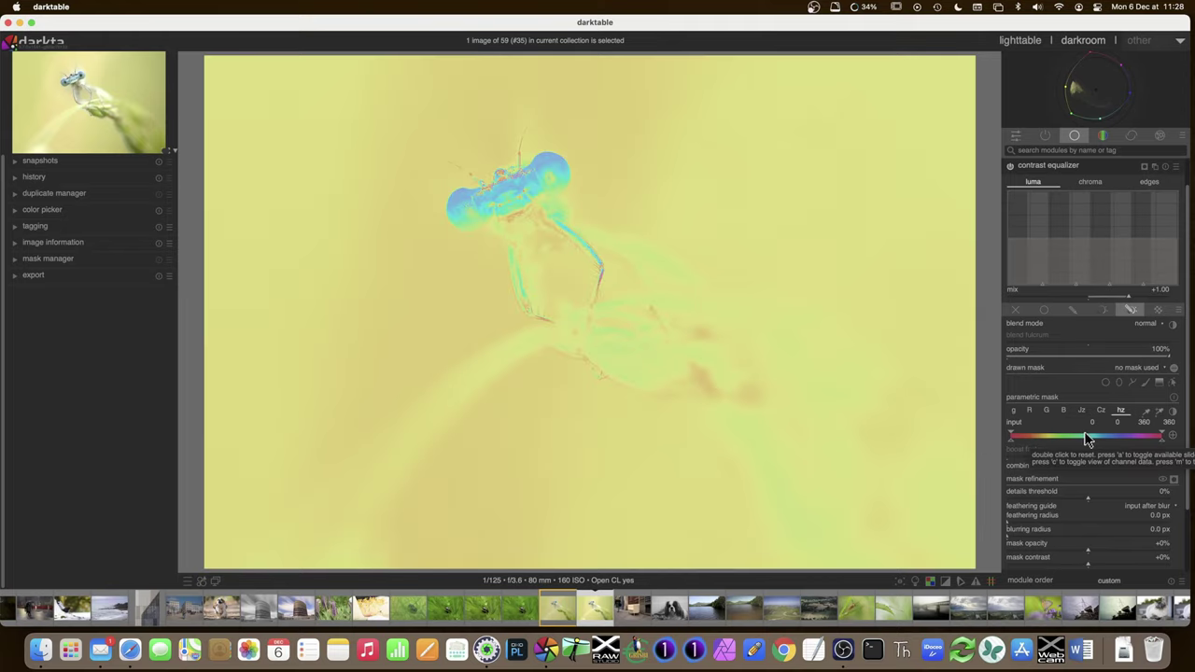
pyautogui.press('c')
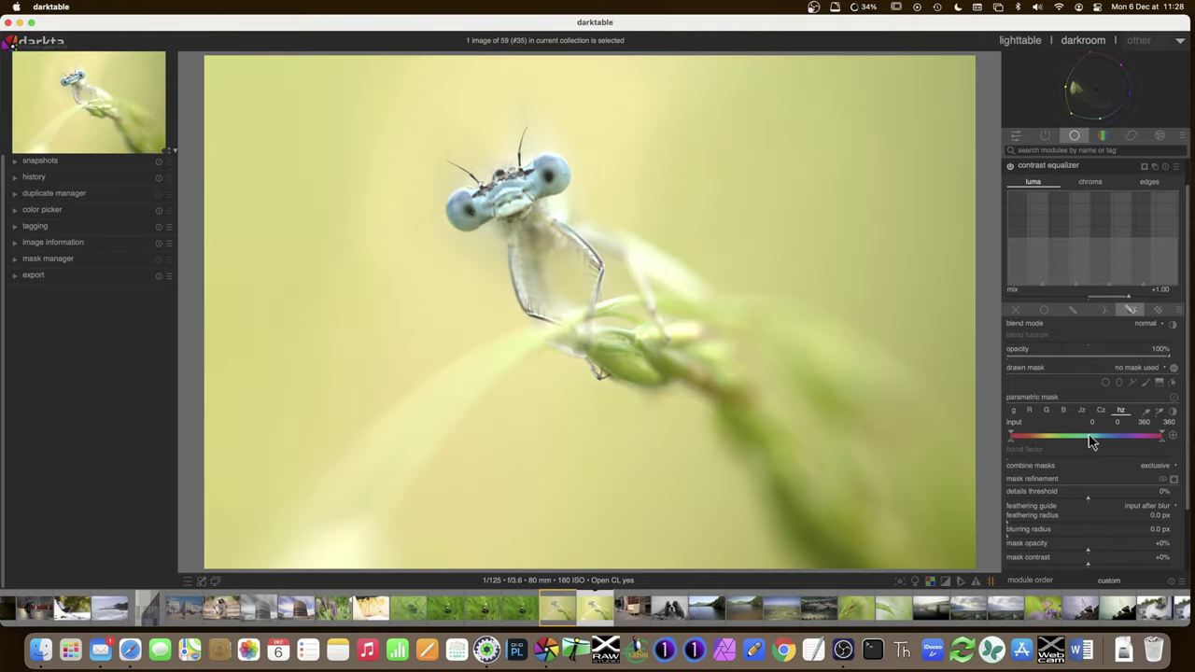
pyautogui.hotkey('ctrl', 'c')
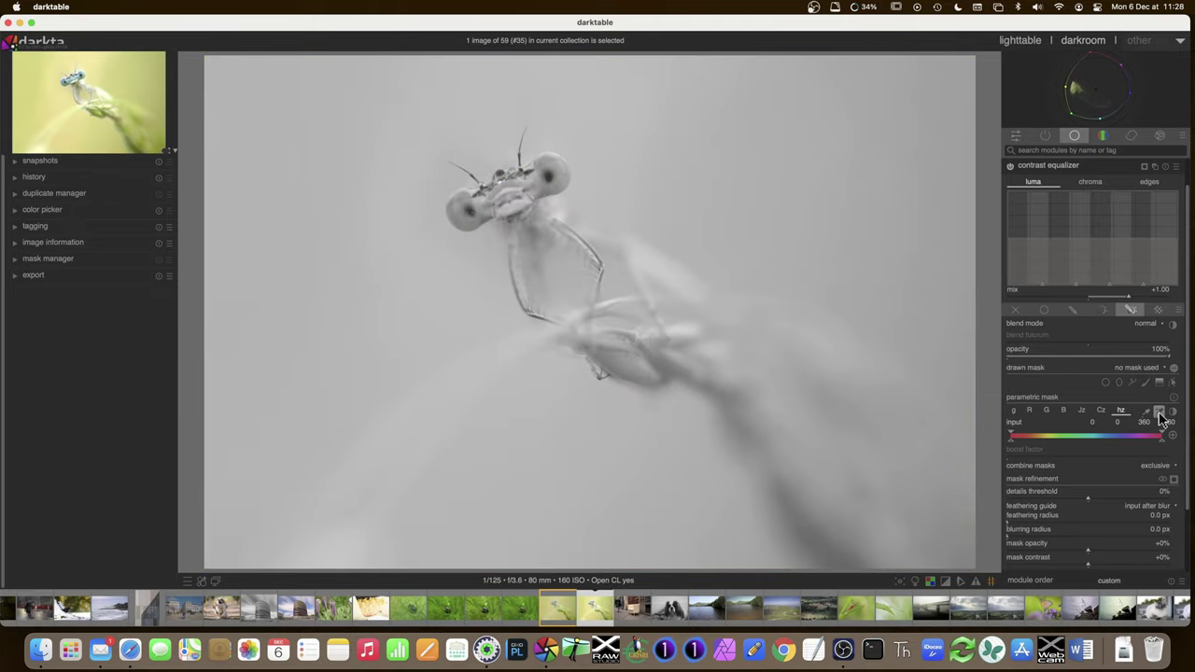
pyautogui.hotkey('ctrl', 'c')
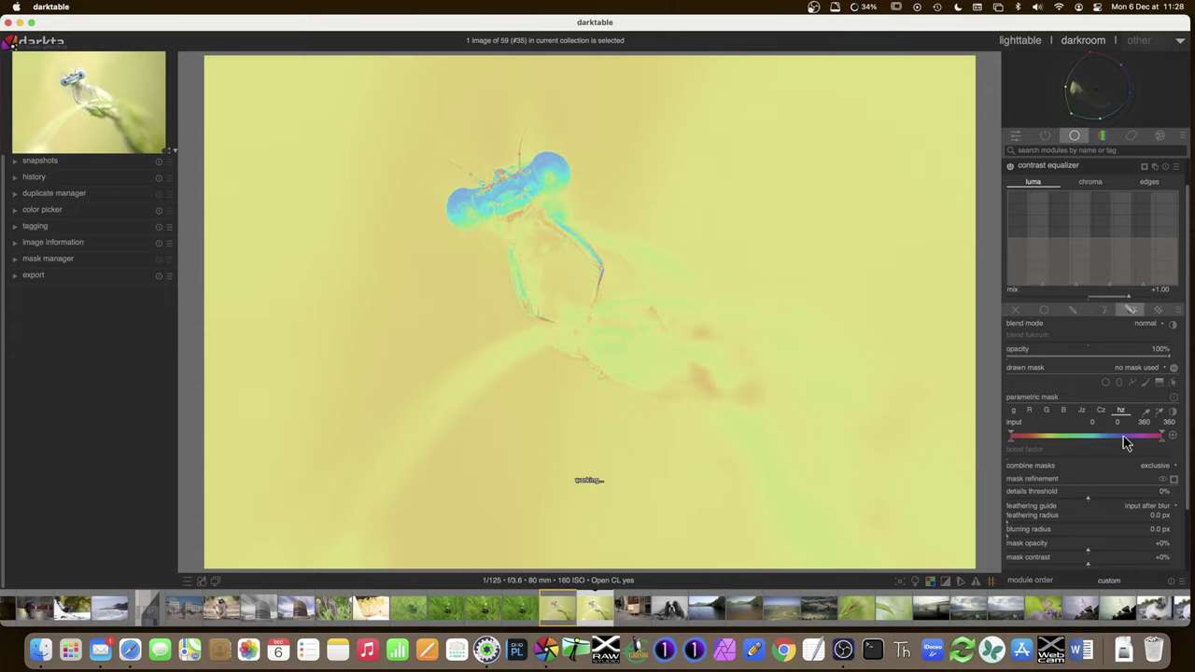
pyautogui.press('c')
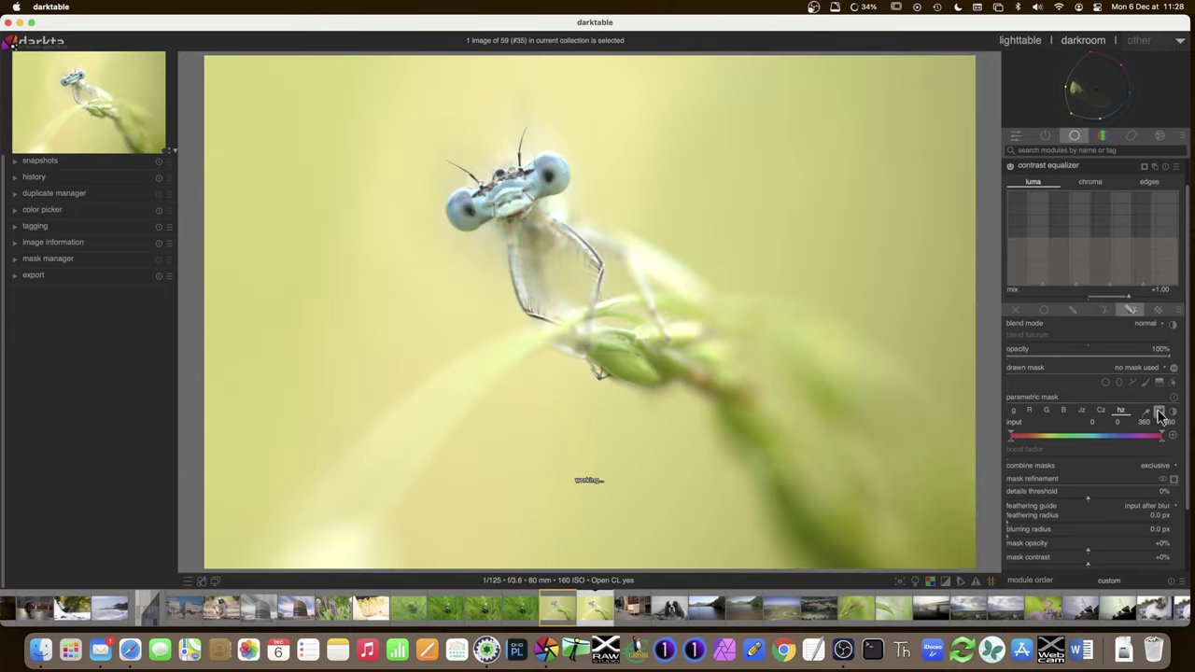
# Step: Sample the damselfly's blue eye to set the hue mask range to 101–254
pyautogui.click(1159, 411)
pyautogui.moveTo(536, 155); pyautogui.dragTo(557, 195)
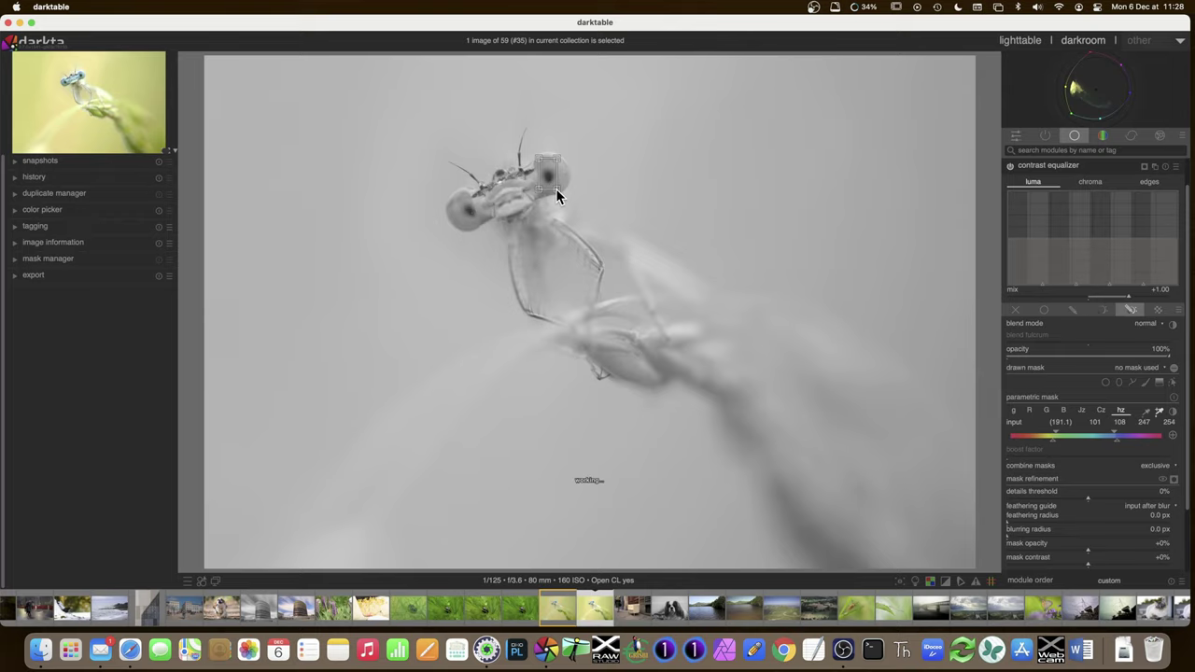
pyautogui.moveTo(1059, 440)
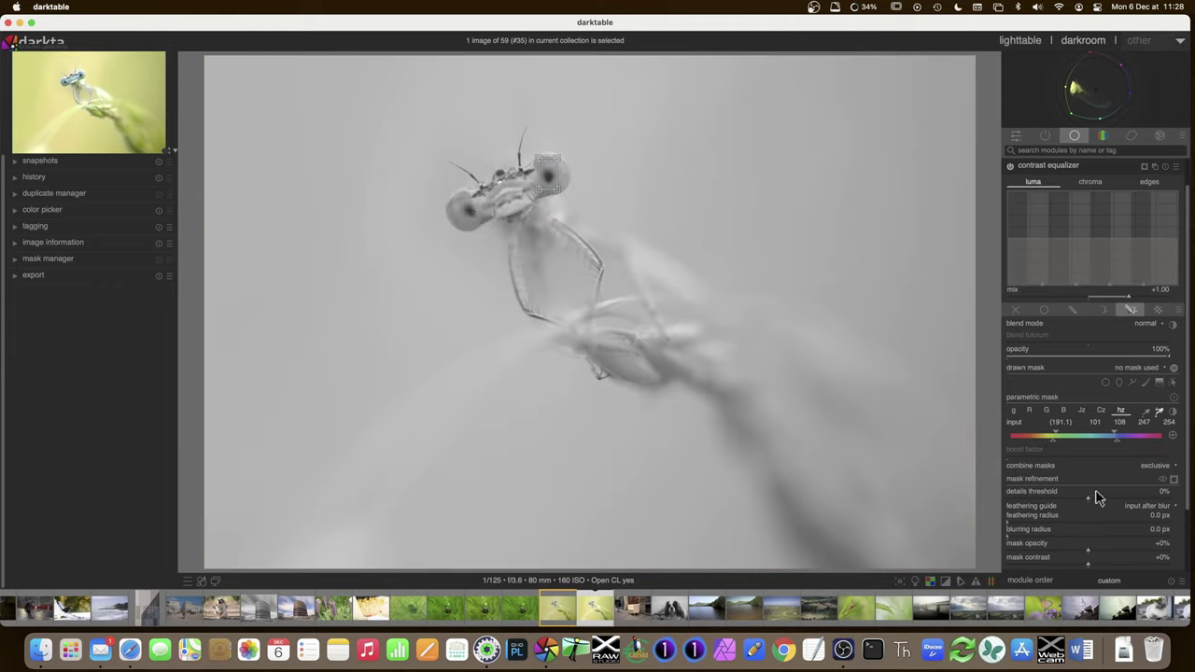
pyautogui.moveTo(1110, 435)
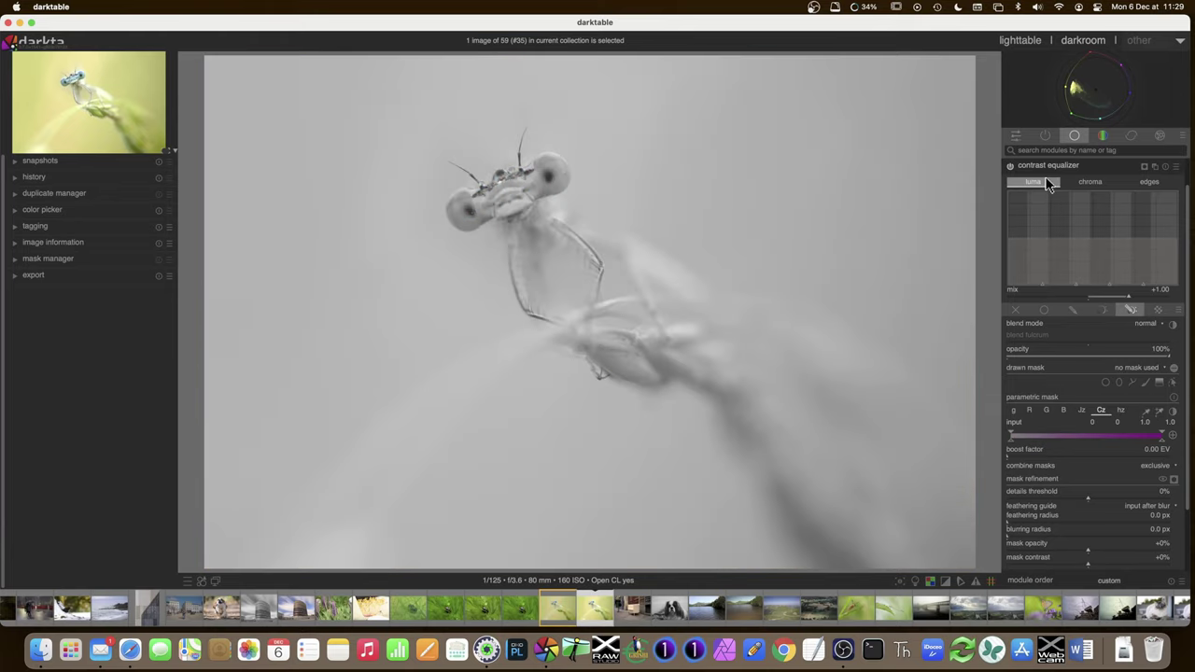
pyautogui.click(1044, 168)
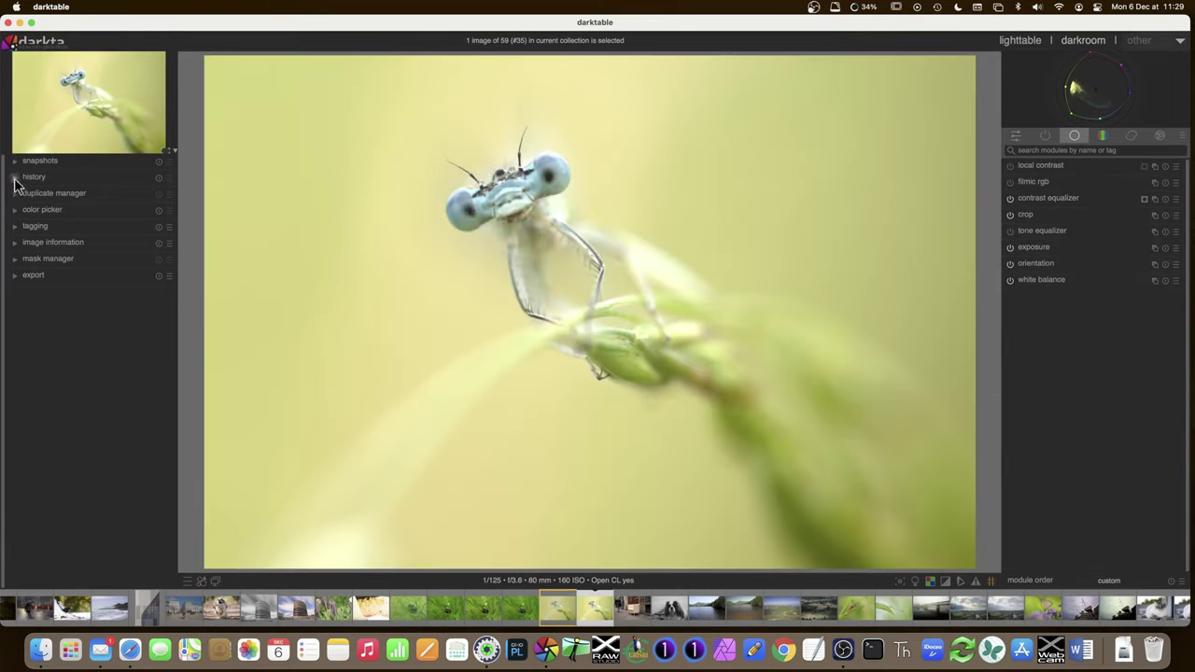
# Step: Compress the history stack and reopen the contrast equalizer
pyautogui.click(15, 177)
pyautogui.click(64, 362)
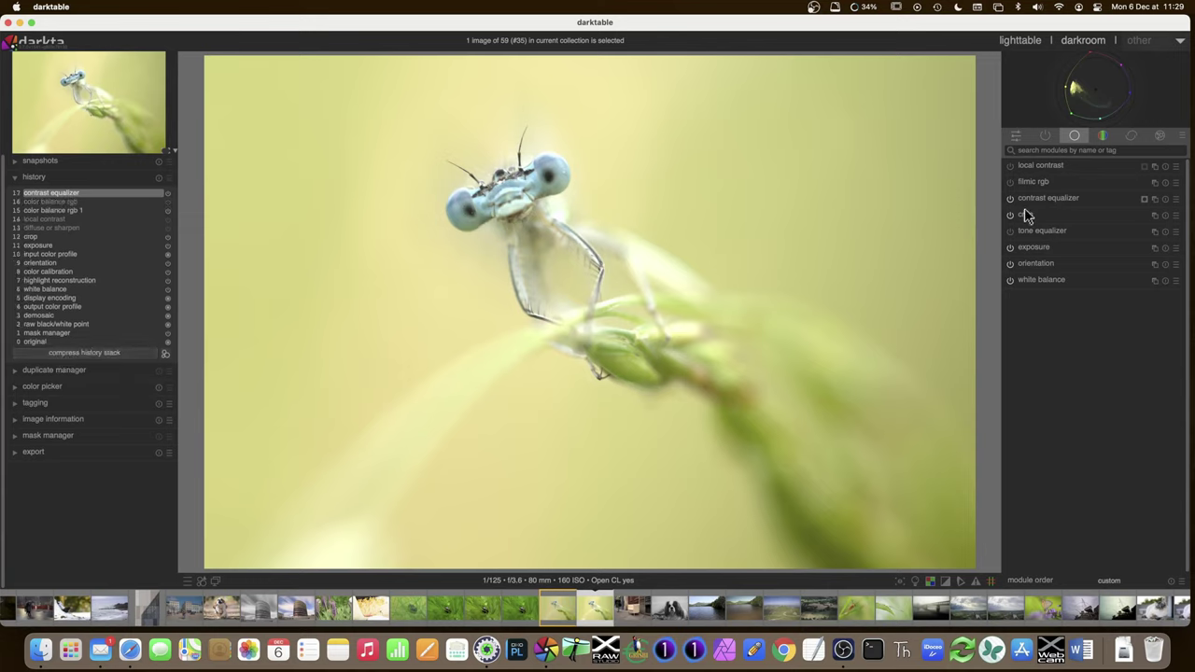
pyautogui.click(1060, 199)
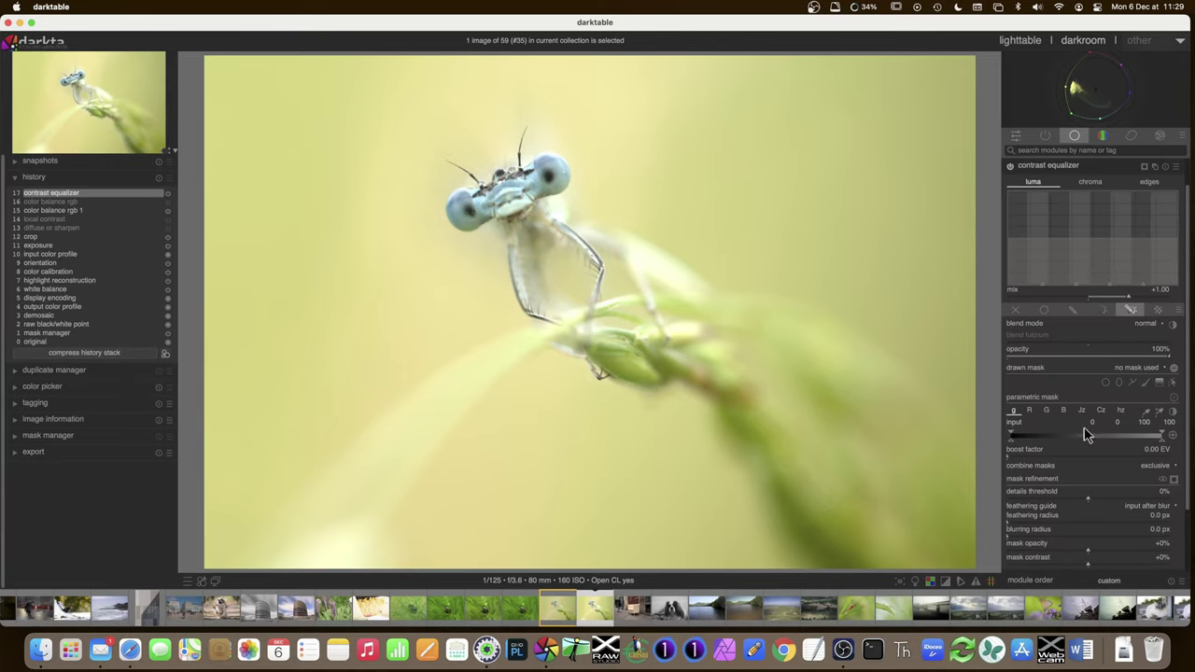
# Step: Narrow the hue mask to 117–254 and feather it by 33.9 px
pyautogui.scroll(-1, 1085, 429)
pyautogui.click(1122, 397)
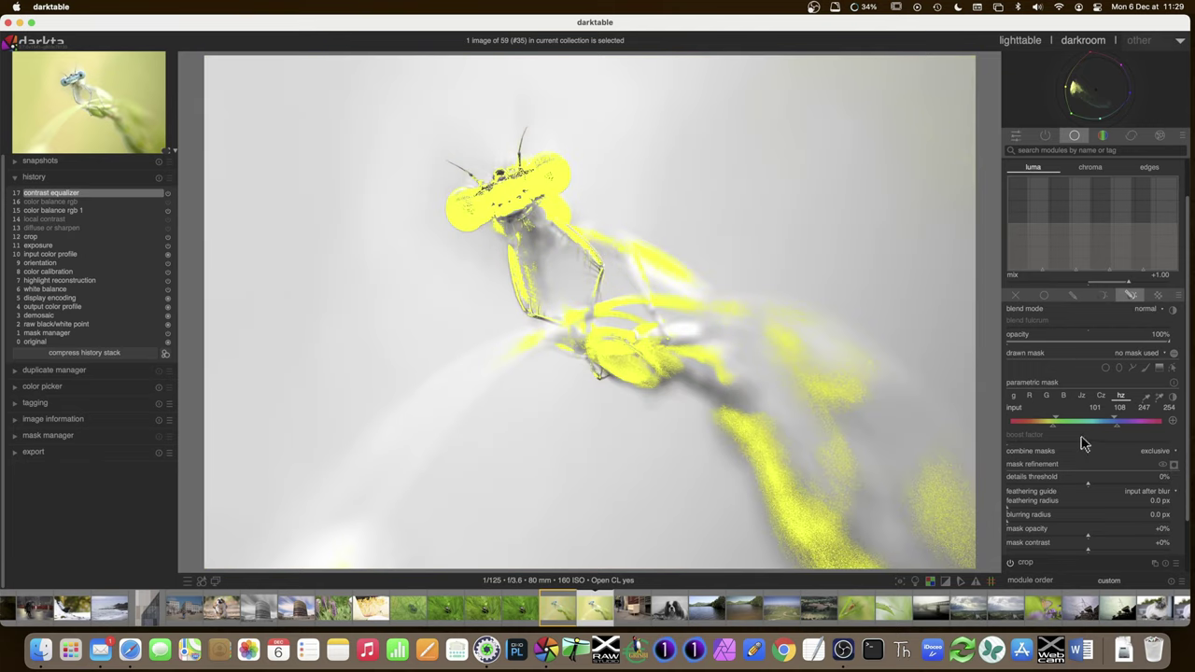
pyautogui.moveTo(1058, 423)
pyautogui.mouseDown()
pyautogui.moveTo(1086, 424)
pyautogui.moveTo(1049, 433)
pyautogui.moveTo(1059, 433)
pyautogui.mouseUp()
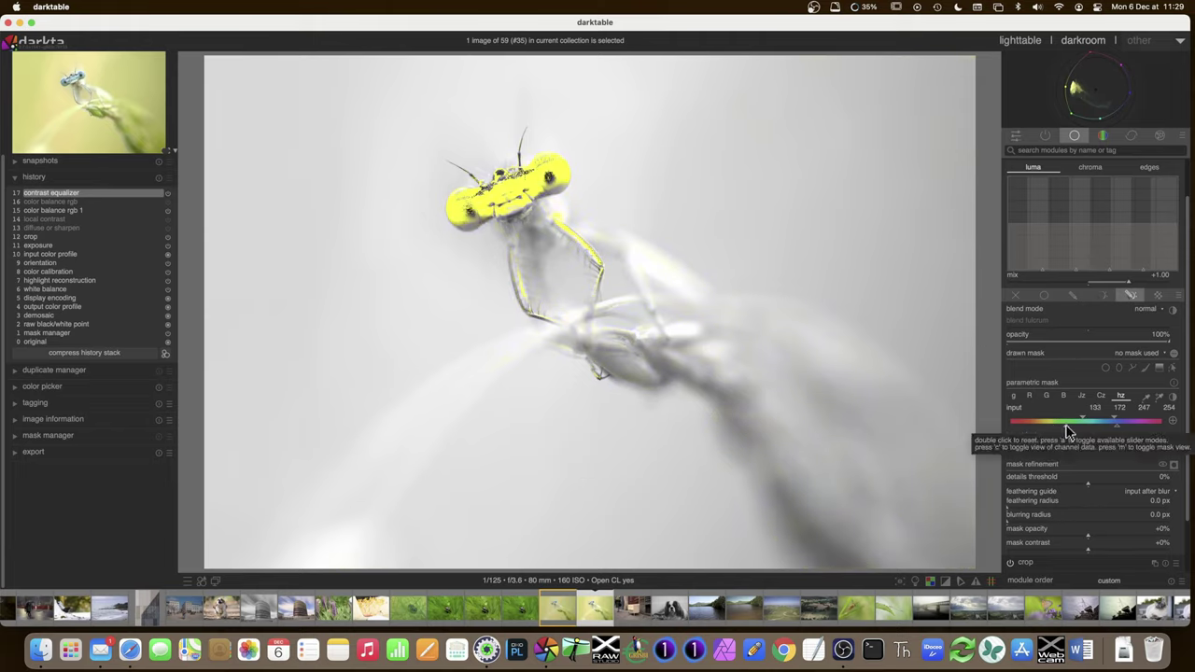
pyautogui.scroll(-2, 1060, 432)
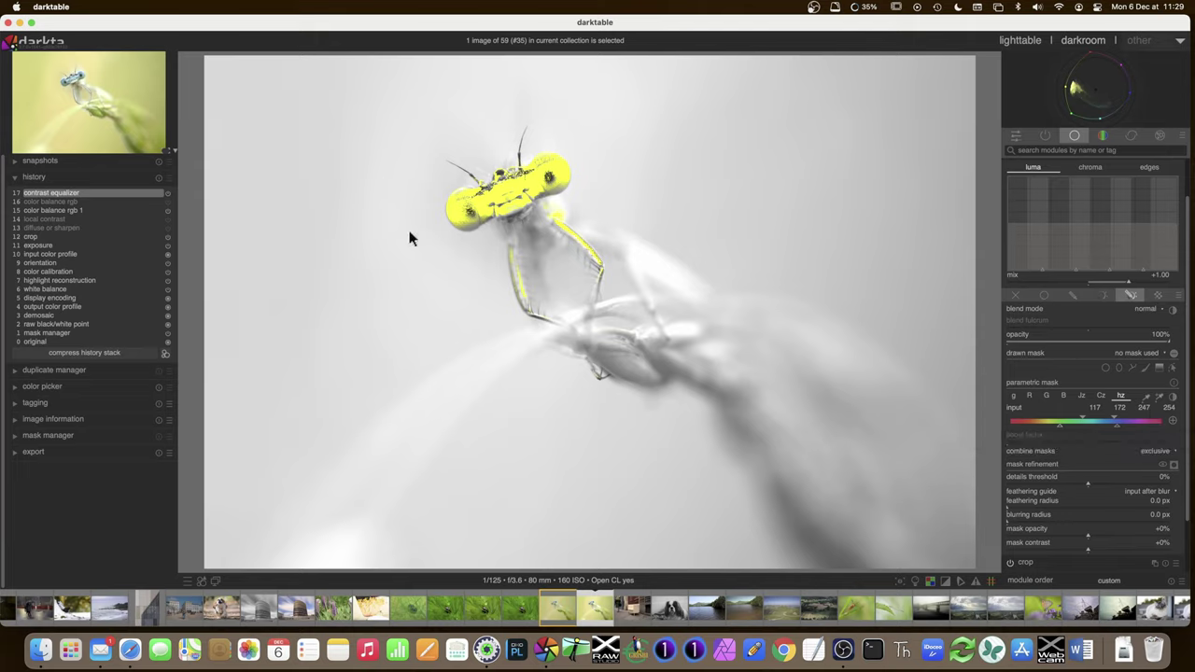
pyautogui.click(1028, 506)
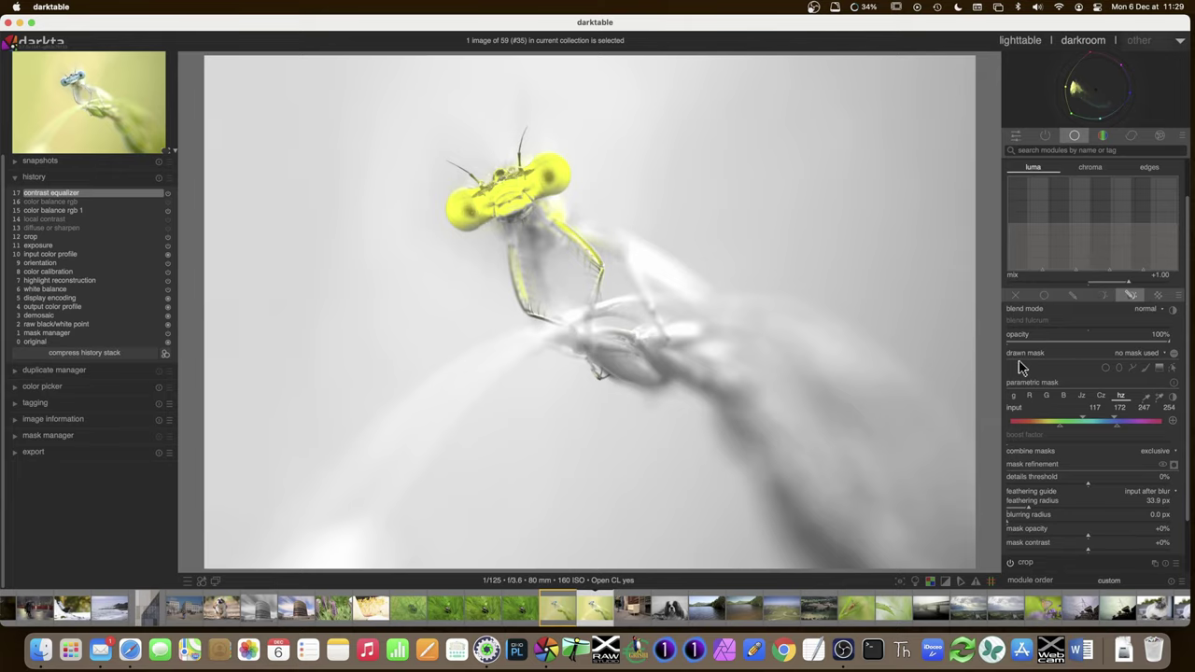
# Step: Select the Jz channel in the contrast equalizer's parametric mask
pyautogui.click(1082, 396)
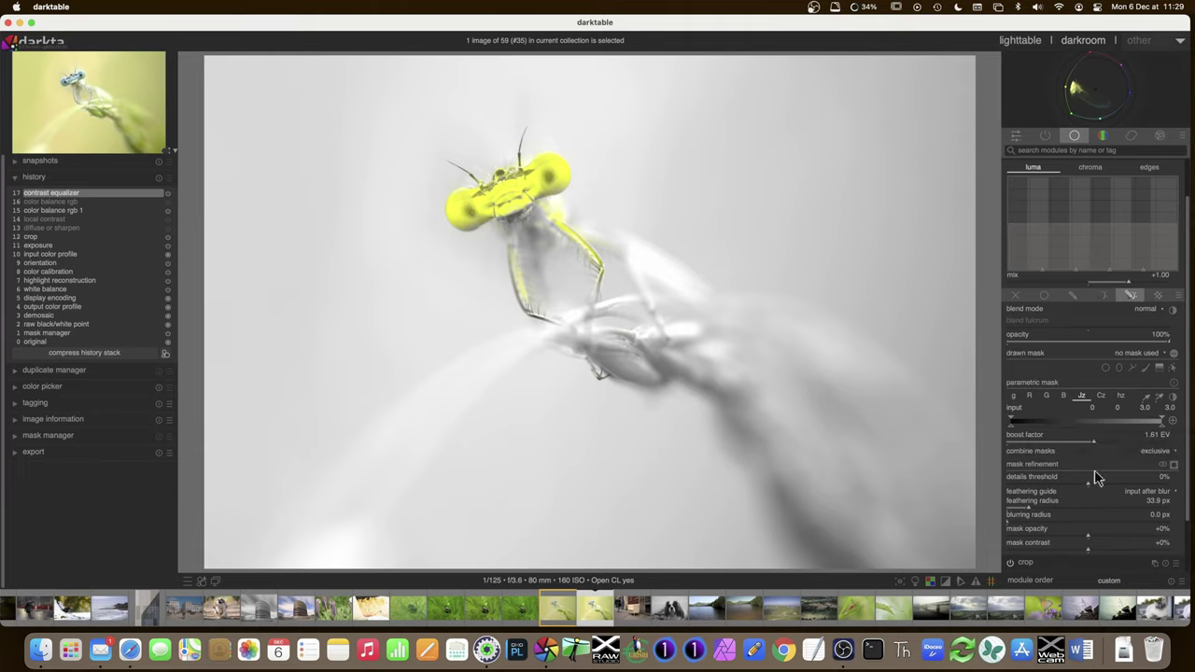
# Step: Set combine masks to inclusive and switch the blend to a parametric-only mask
pyautogui.click(1155, 452)
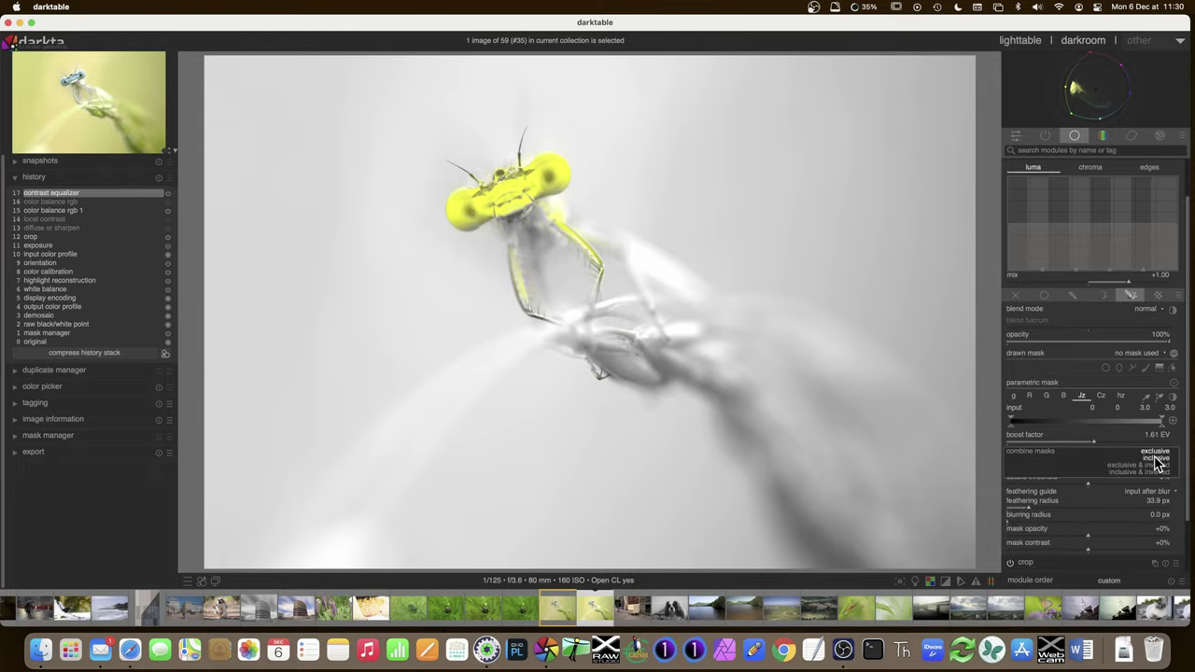
pyautogui.click(1155, 458)
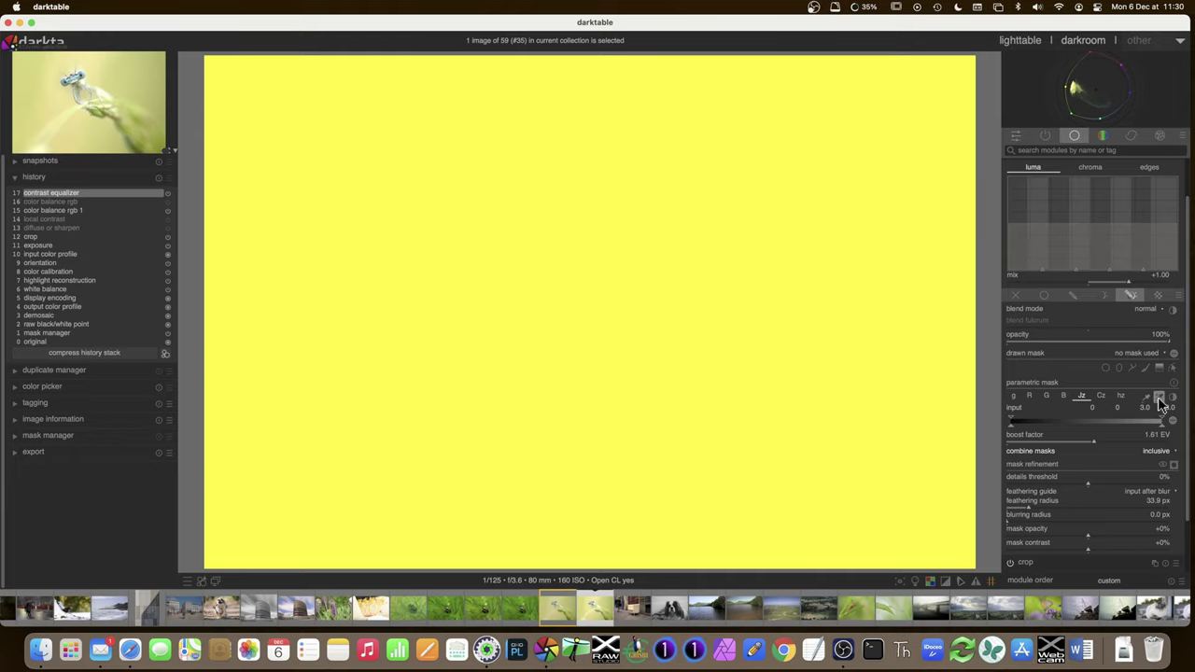
pyautogui.click(1102, 295)
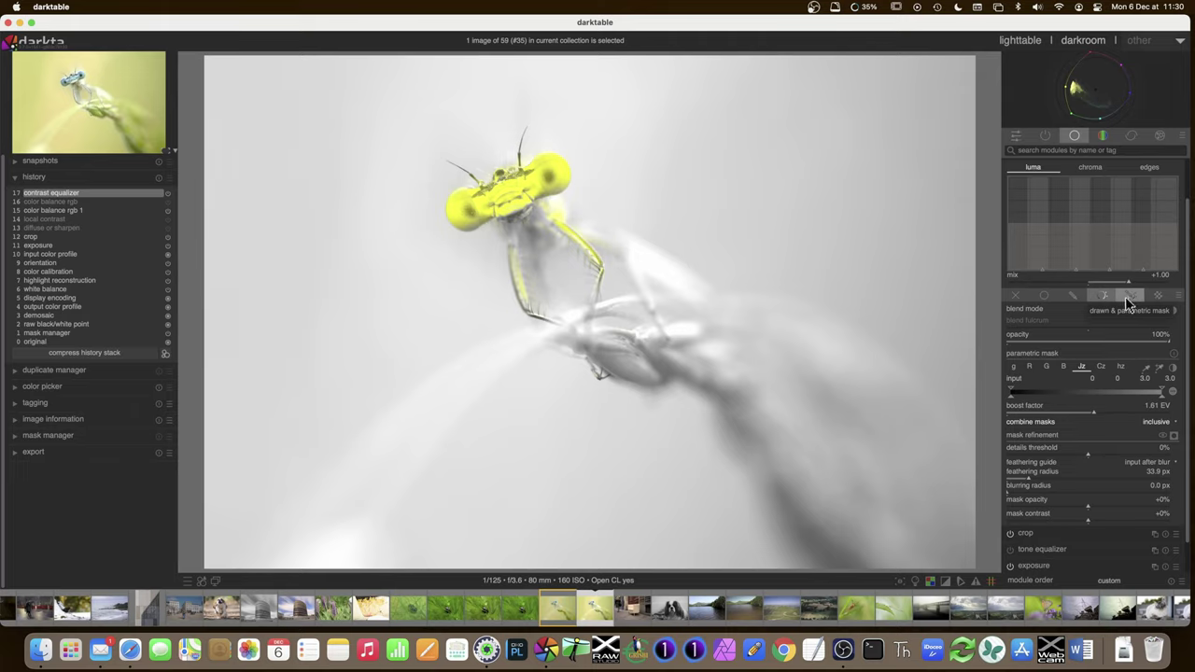
# Step: On the Jz tab, raise the lower mask range to about 0.40–0.67
pyautogui.click(1080, 368)
pyautogui.moveTo(1015, 393)
pyautogui.mouseDown()
pyautogui.moveTo(1039, 393)
pyautogui.moveTo(1028, 392)
pyautogui.mouseUp()
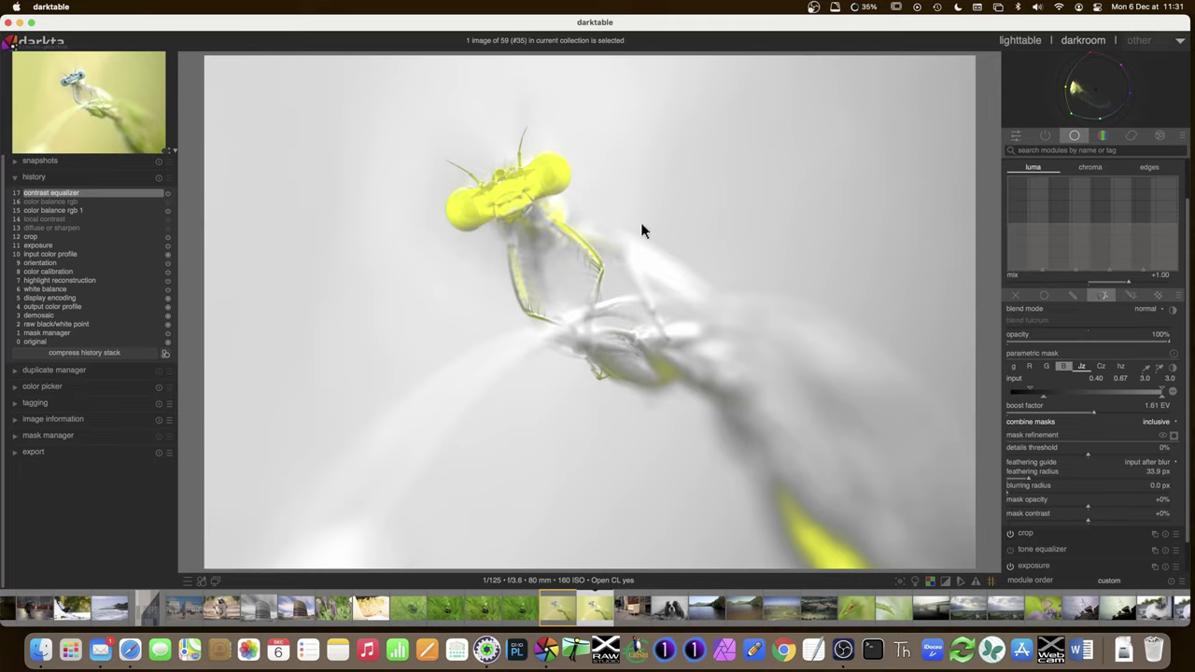
# Step: Clean up unused shapes in the mask manager, deleting the unused shape chemin #1
pyautogui.click(14, 439)
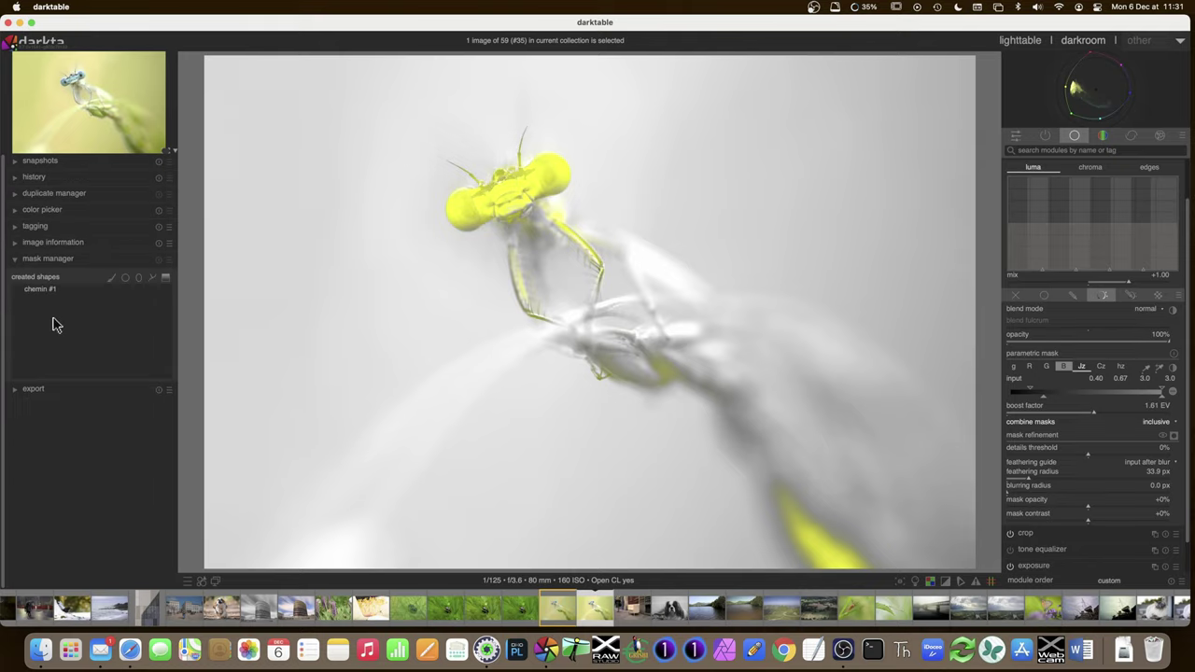
pyautogui.rightClick(45, 292)
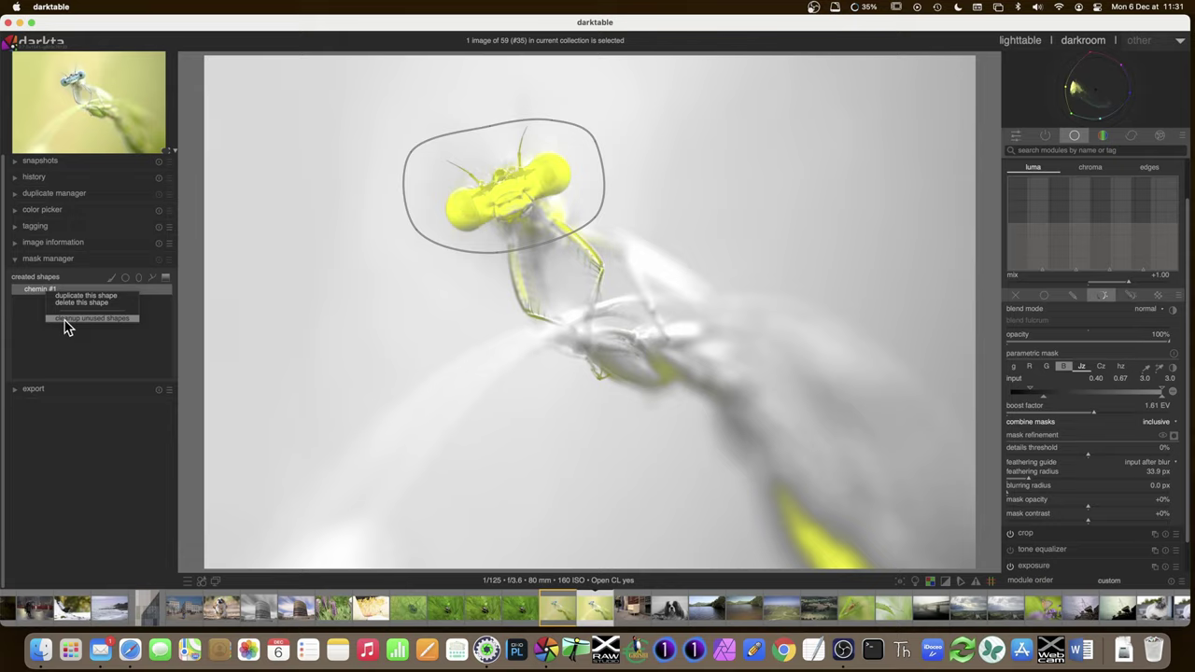
pyautogui.click(66, 319)
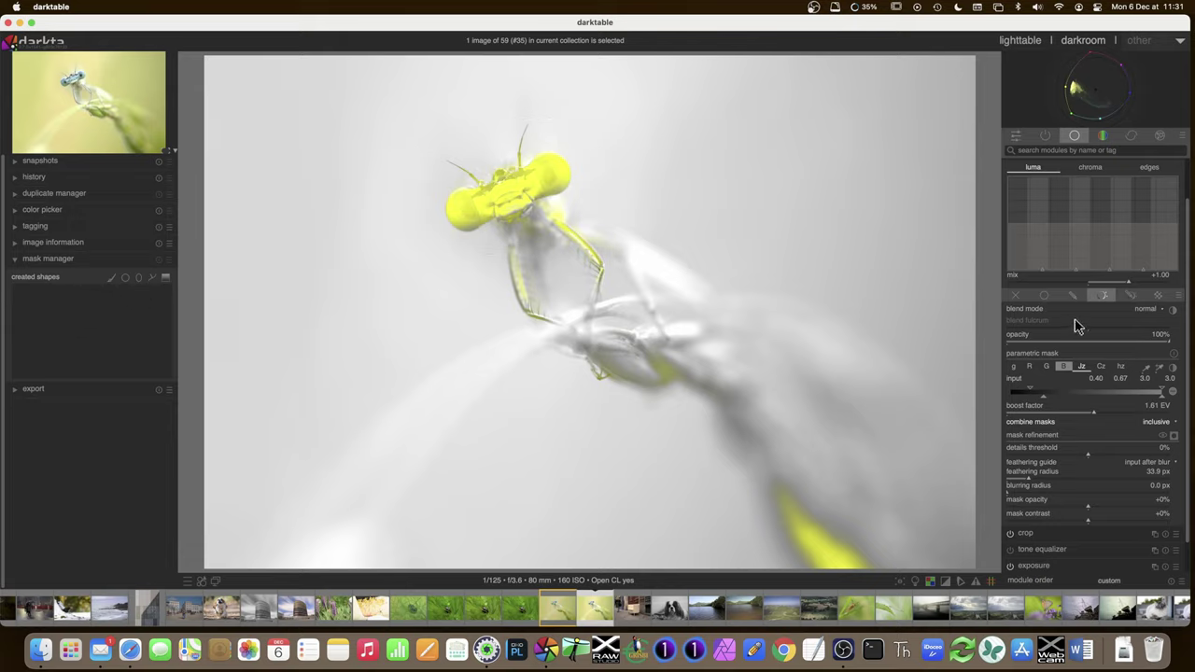
# Step: Use drawn & parametric masking on the gray channel, hide the overlay, and start a path shape
pyautogui.click(1131, 295)
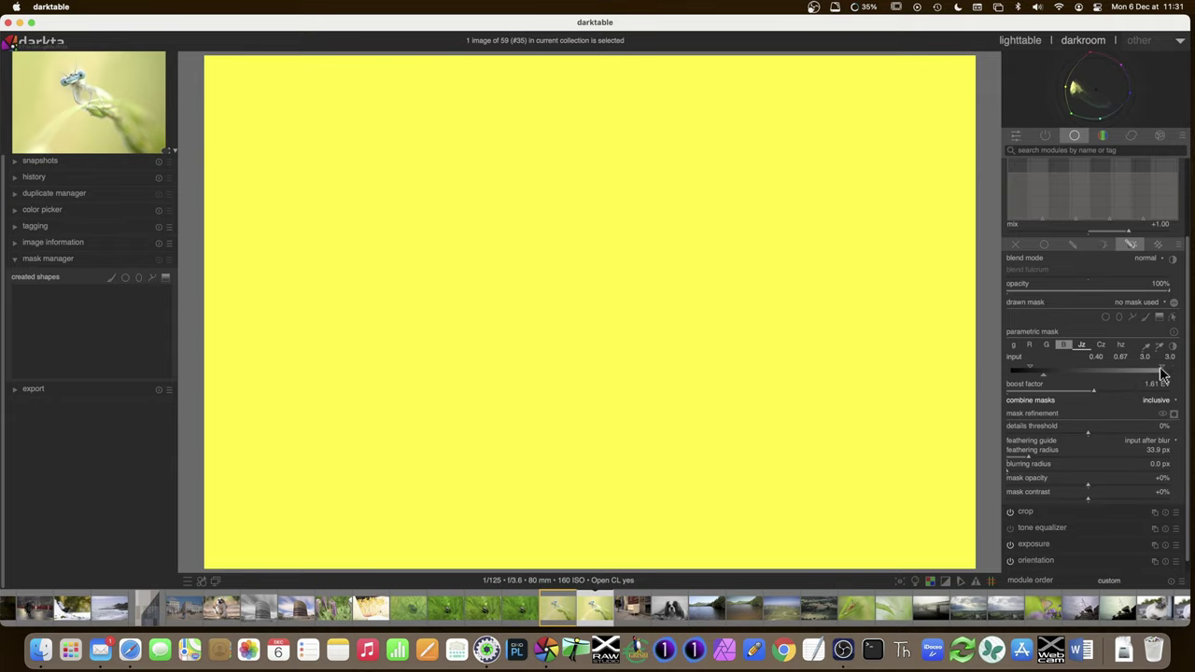
pyautogui.click(1047, 347)
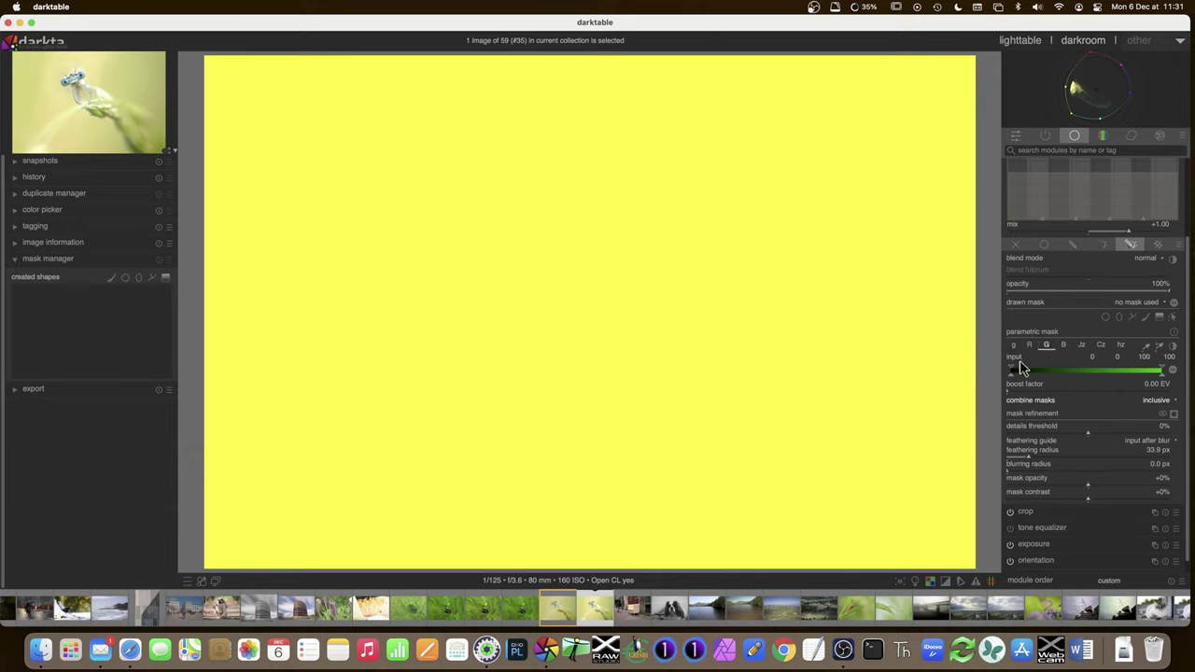
pyautogui.click(1018, 346)
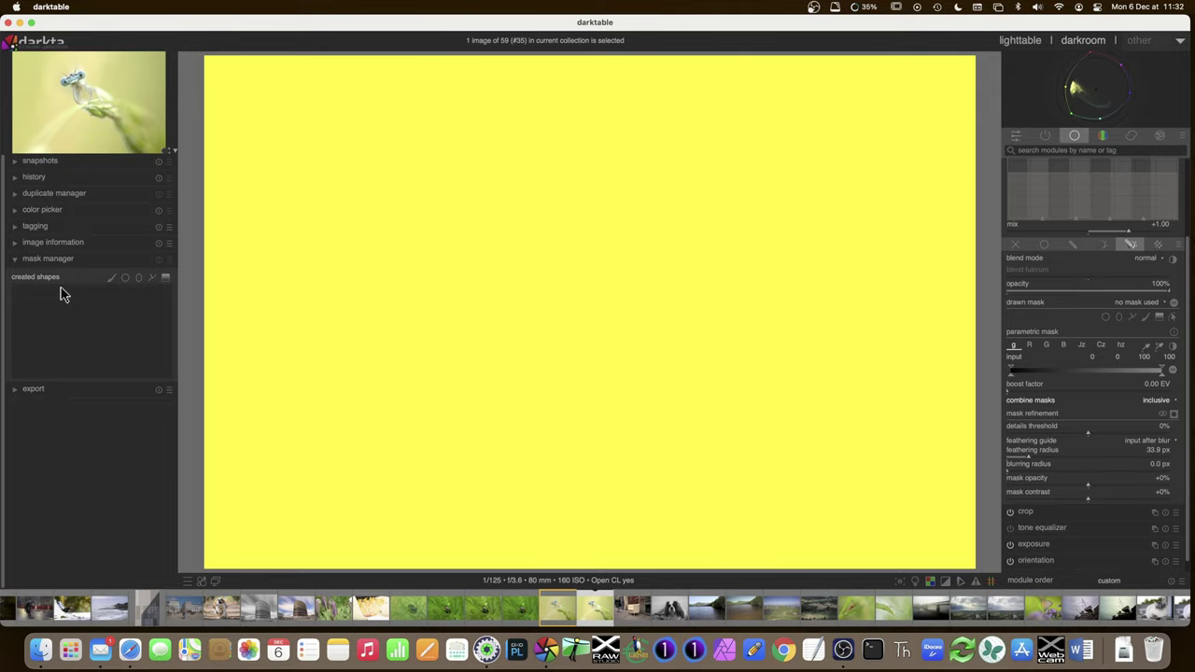
pyautogui.click(1173, 415)
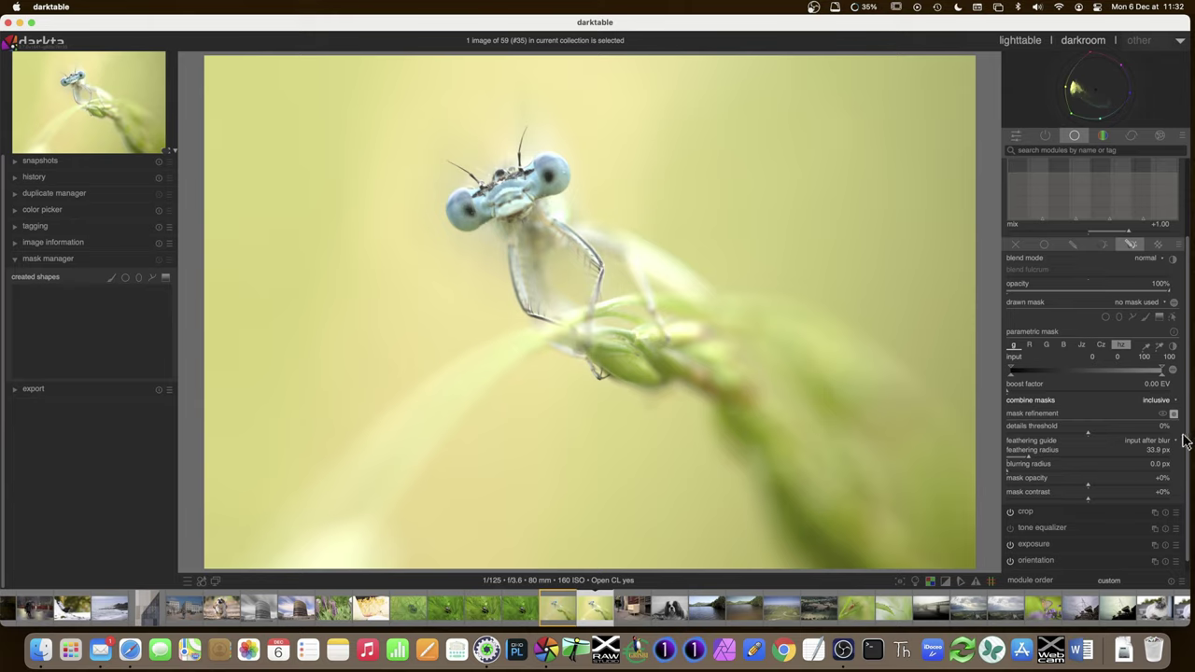
pyautogui.click(1132, 318)
# Step: Draw a four-node closed path around the damselfly's head, show it in yellow, and shift it left
pyautogui.click(611, 166)
pyautogui.click(542, 105)
pyautogui.click(427, 137)
pyautogui.click(417, 231)
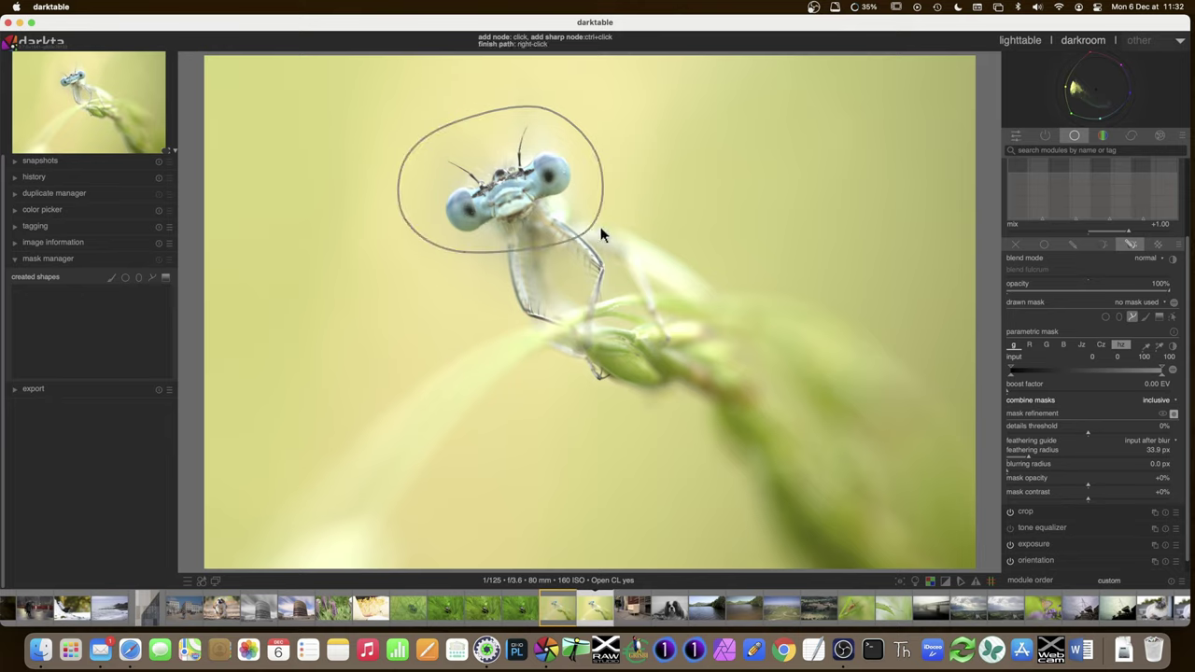
pyautogui.rightClick(616, 208)
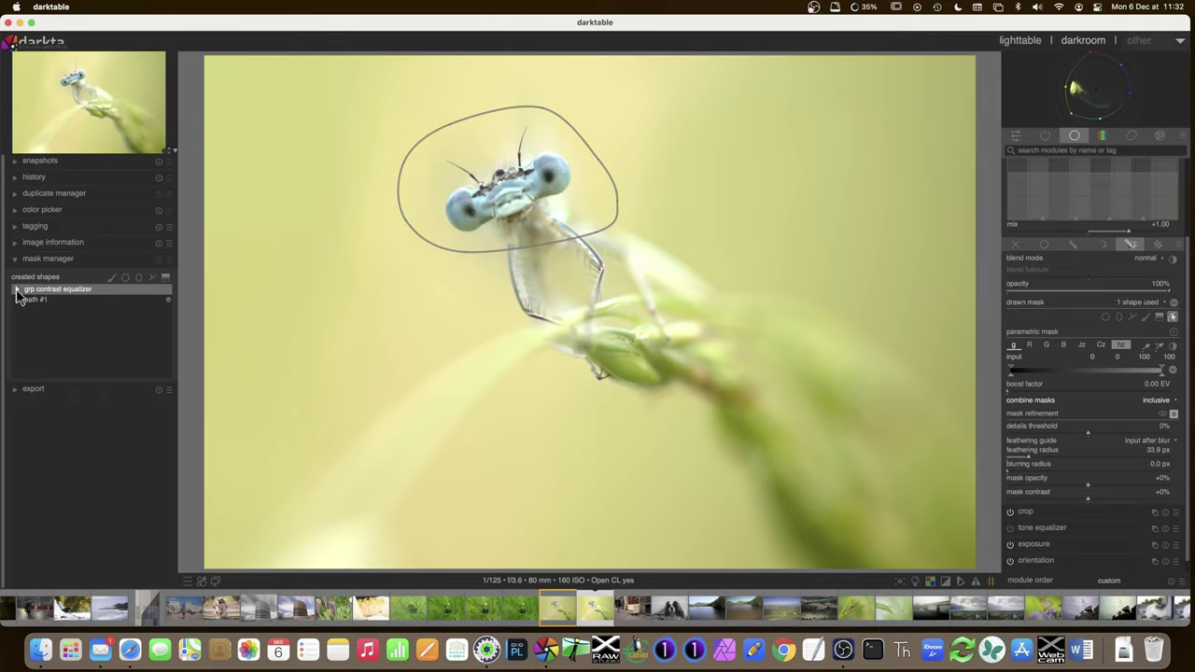
pyautogui.click(1173, 414)
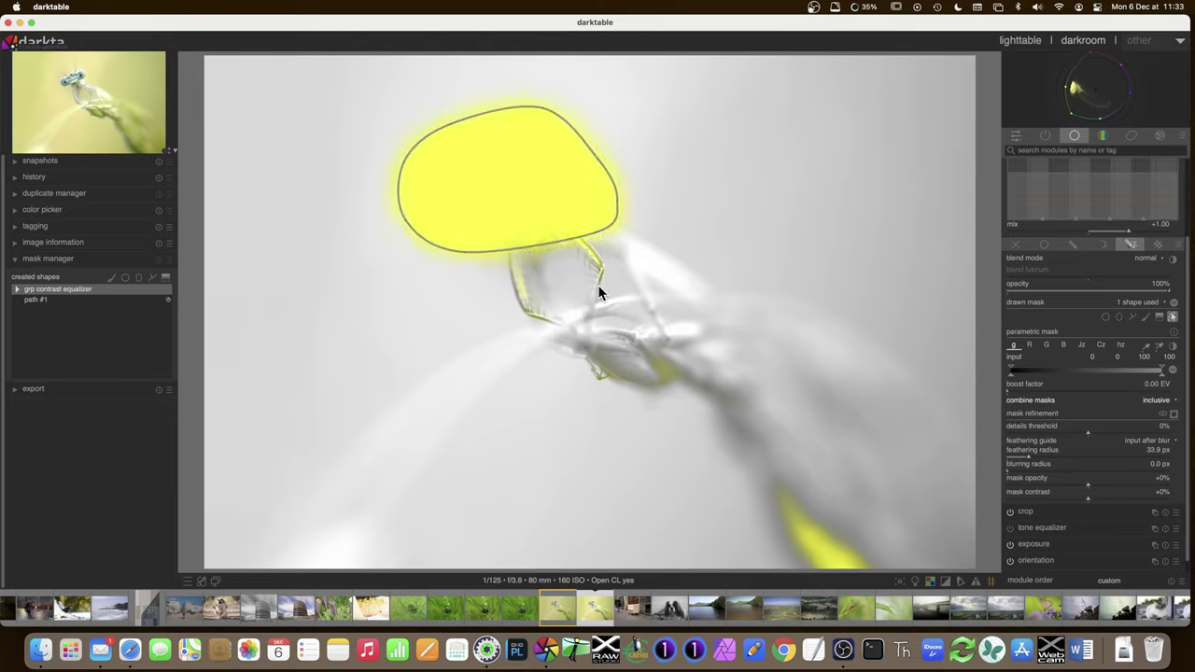
pyautogui.moveTo(507, 181)
pyautogui.mouseDown()
pyautogui.moveTo(427, 181)
pyautogui.moveTo(400, 201)
pyautogui.mouseUp()
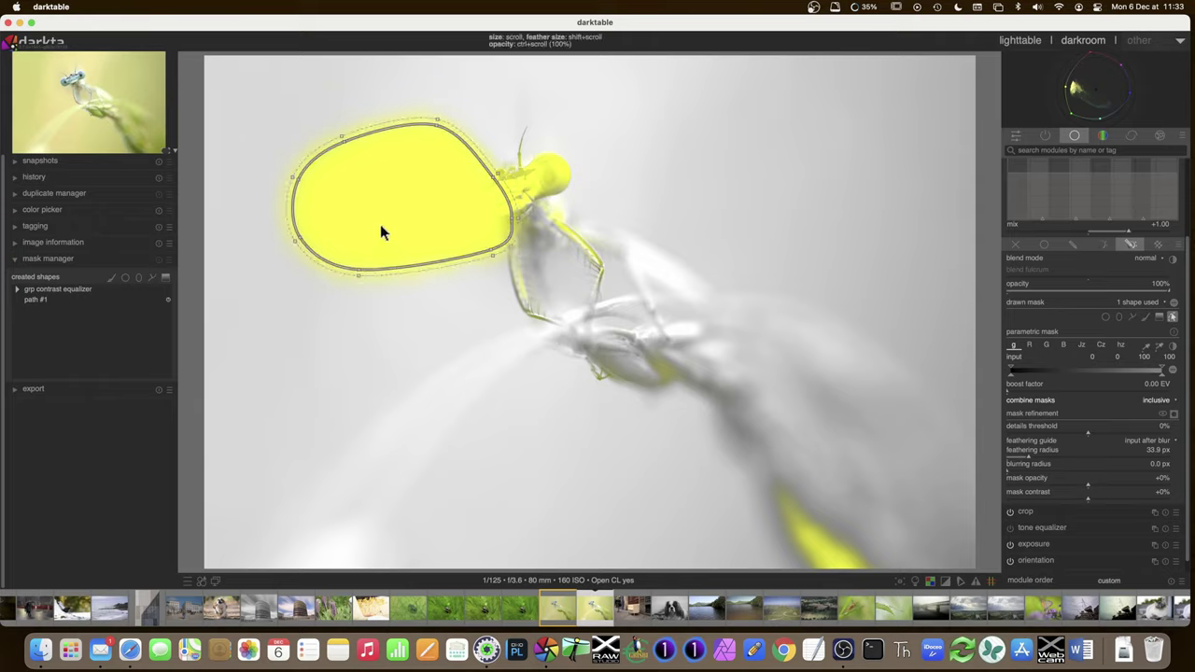
# Step: Drag the path shape back onto the damselfly's head
pyautogui.moveTo(380, 224); pyautogui.dragTo(484, 211)
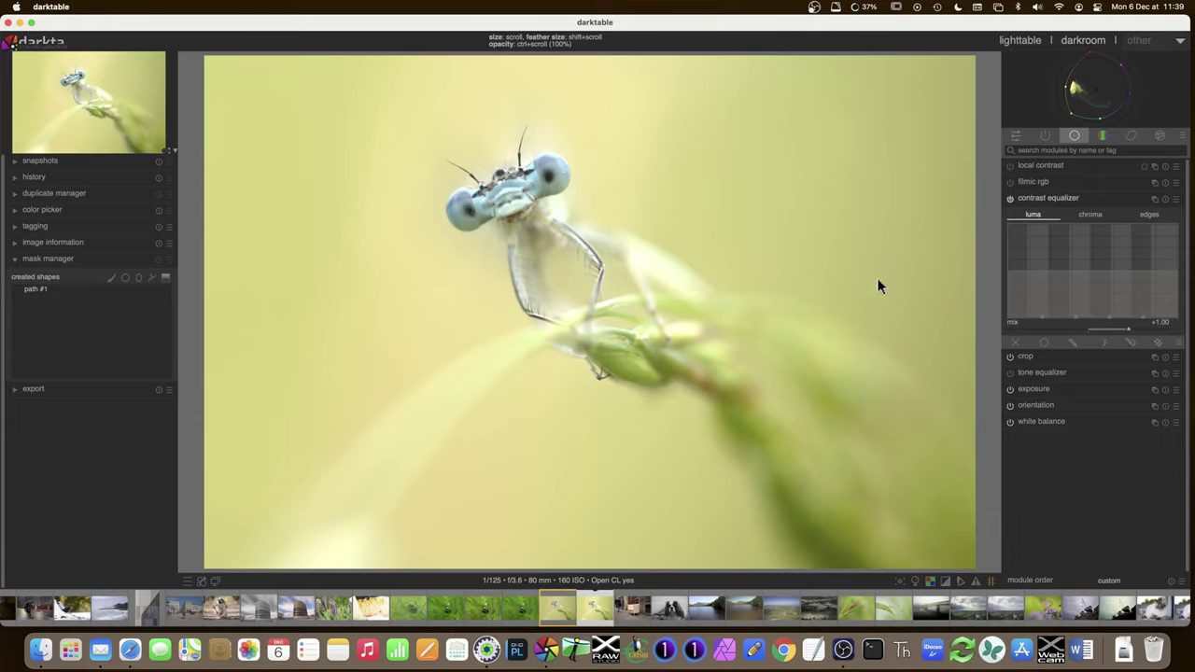
# Step: Select path #1 as the contrast equalizer's drawn mask, briefly previewing the overlay
pyautogui.click(1130, 342)
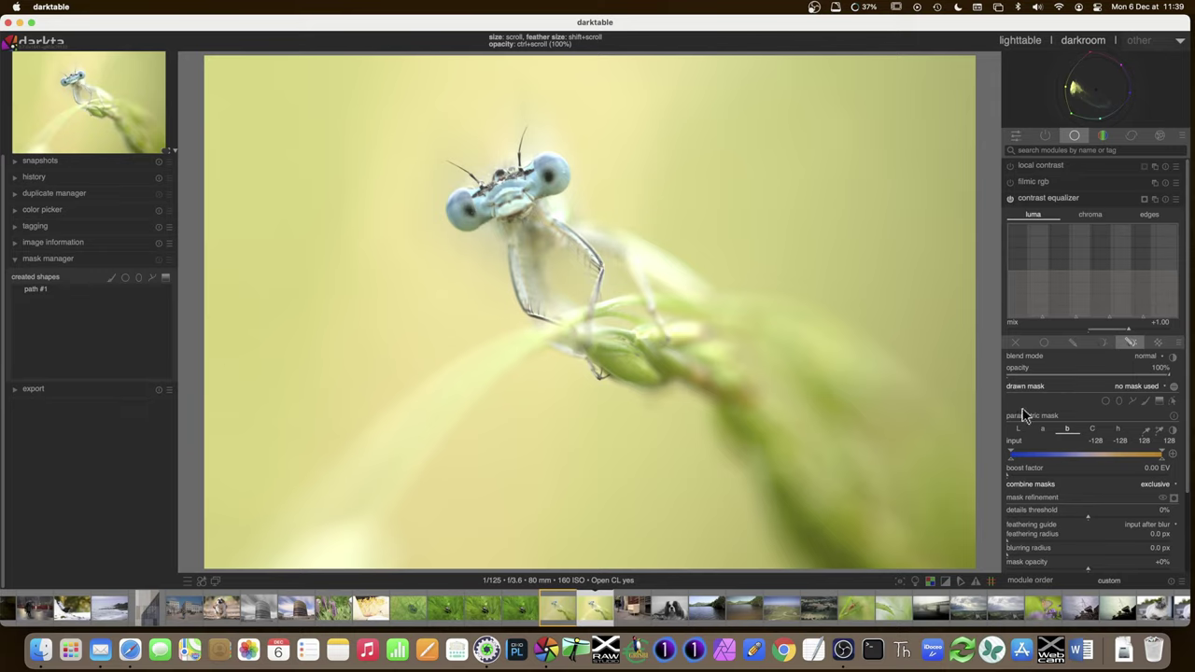
pyautogui.click(1143, 388)
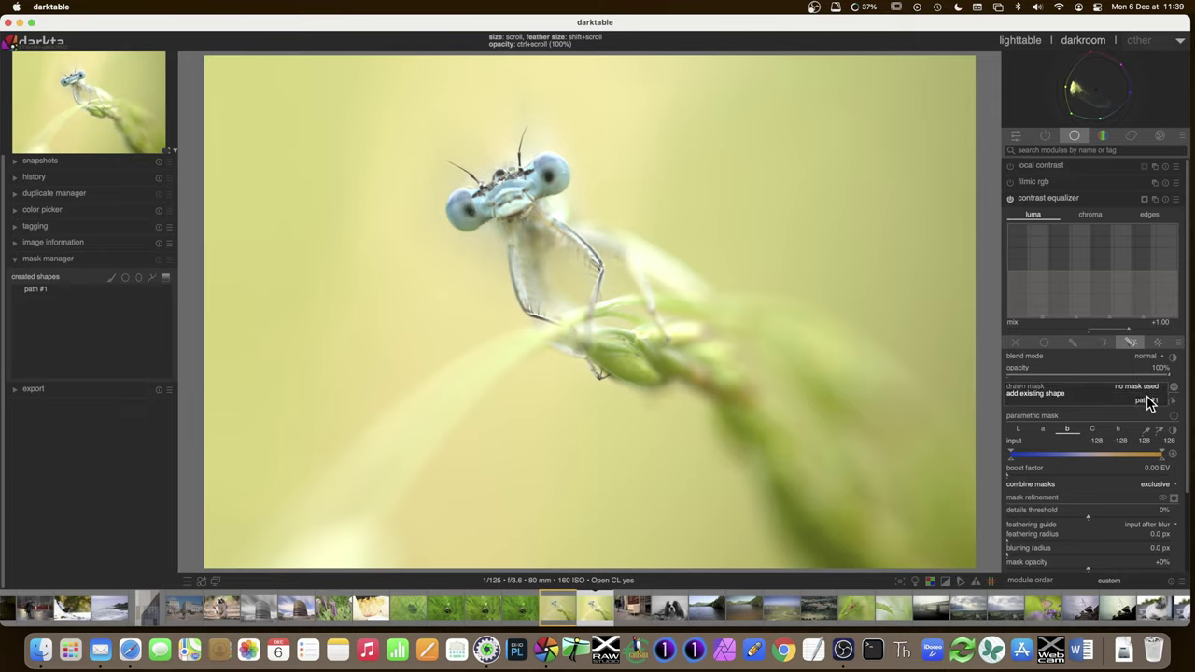
pyautogui.click(1146, 401)
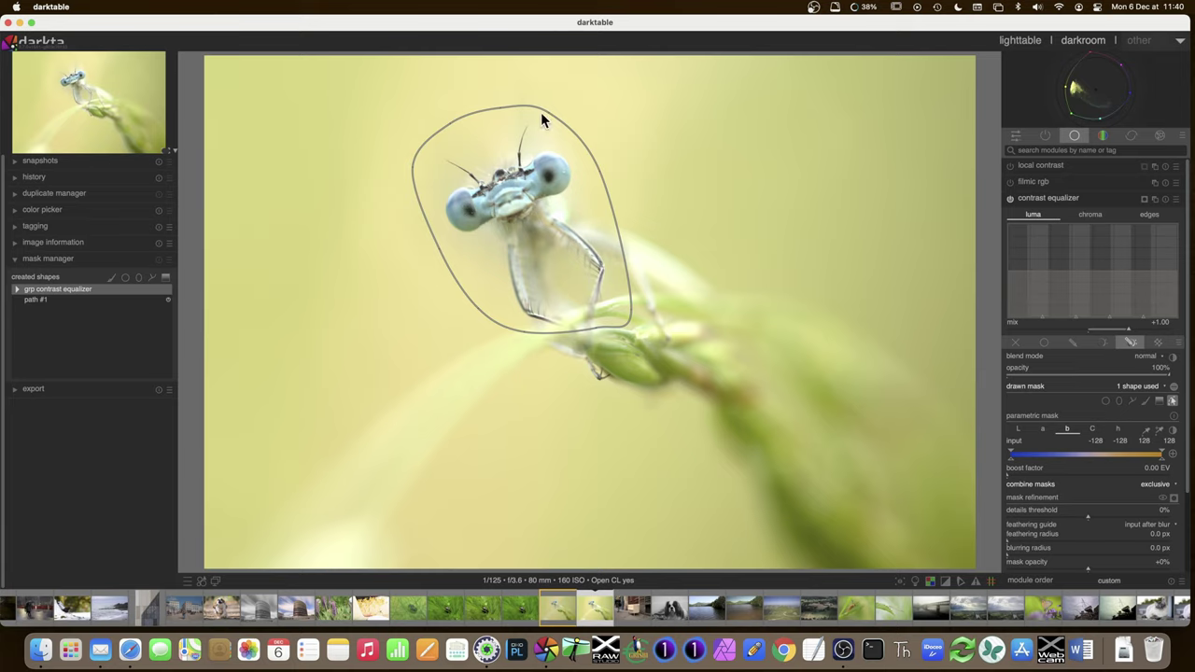
pyautogui.click(1172, 498)
pyautogui.click(1172, 502)
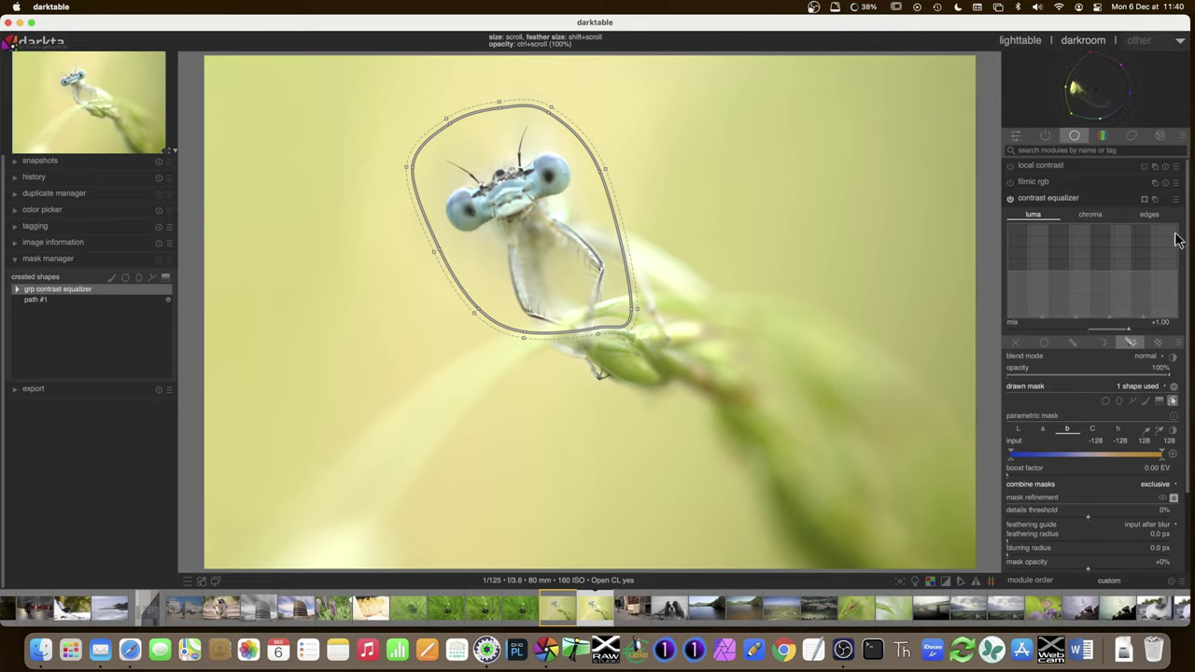
# Step: Blend in RGB (scene), check the hue channel in false colour, and pick hue from the image
pyautogui.click(1173, 342)
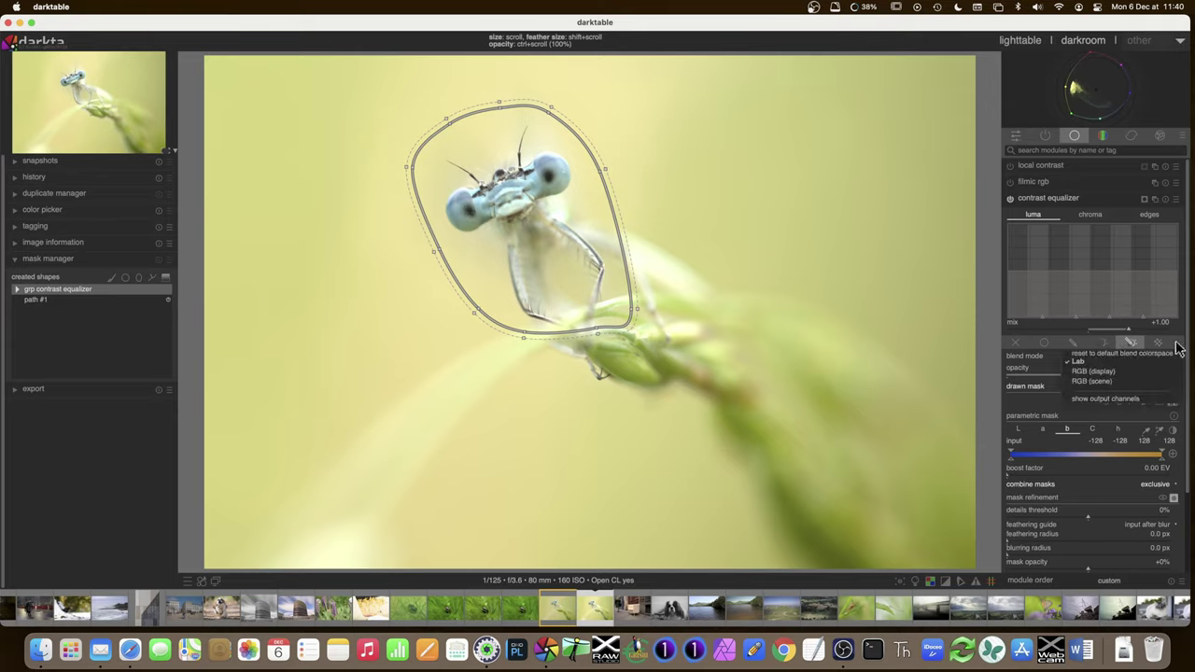
pyautogui.click(1134, 383)
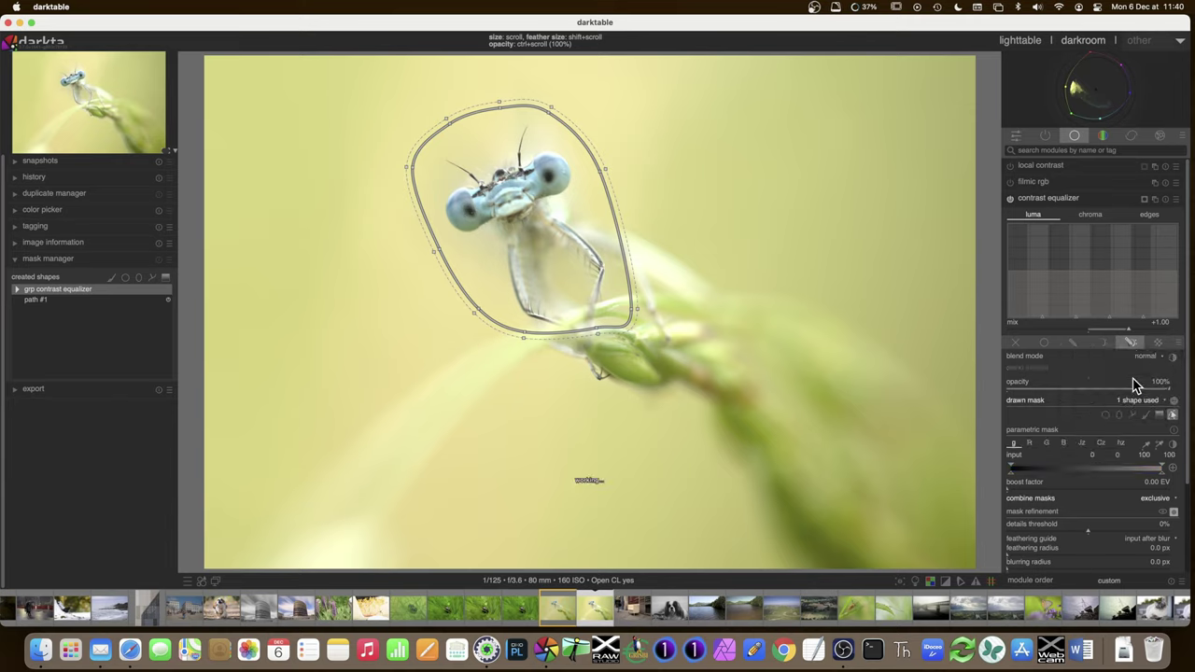
pyautogui.click(1120, 443)
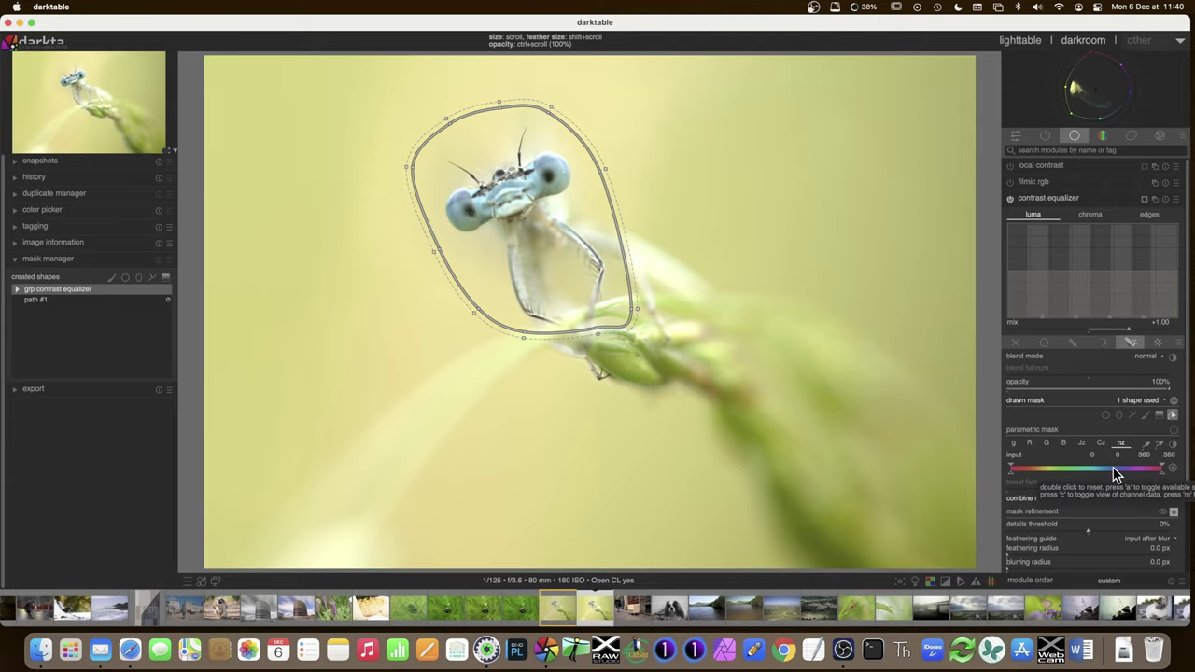
pyautogui.press('c')
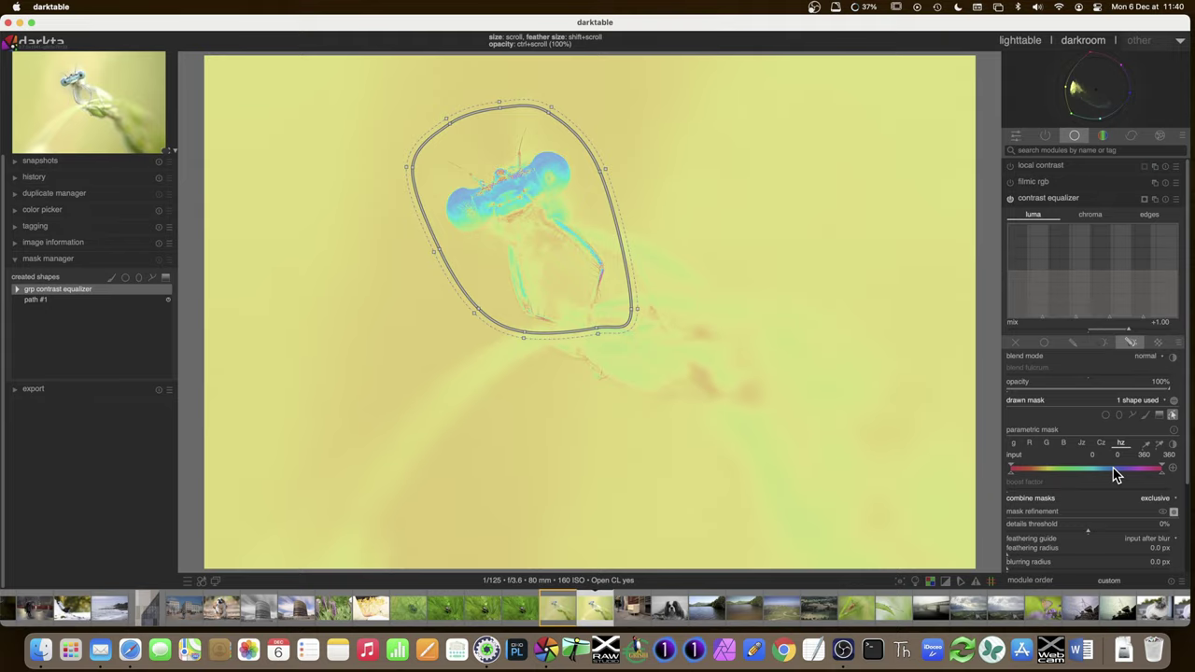
pyautogui.press('c')
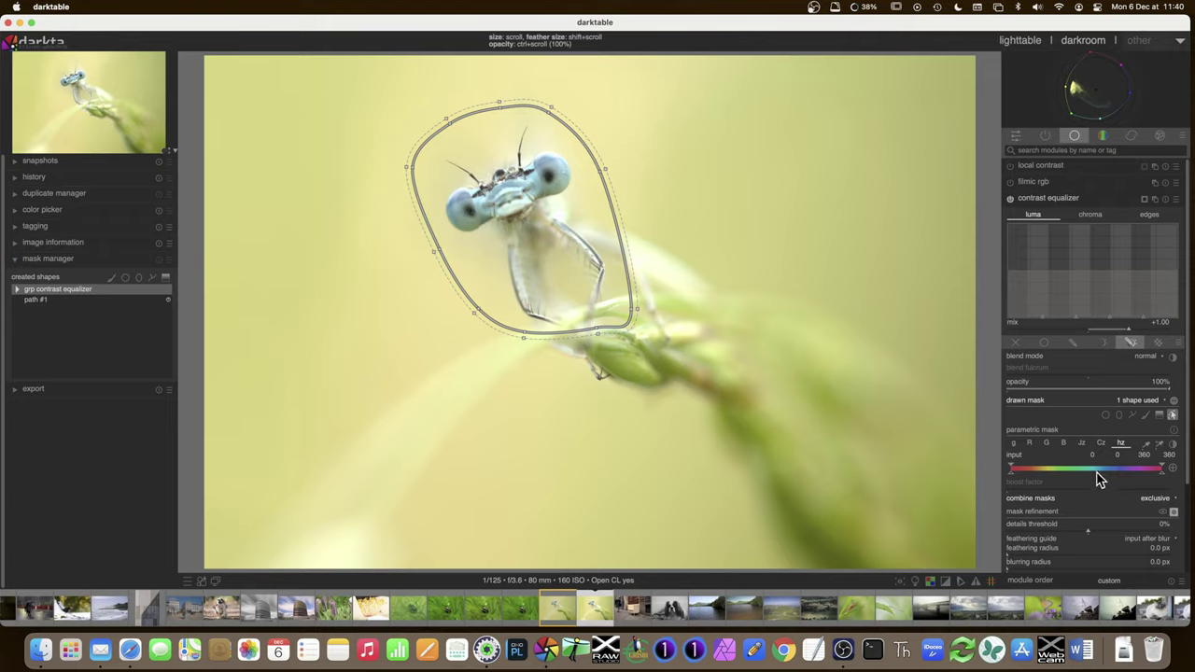
pyautogui.click(1159, 444)
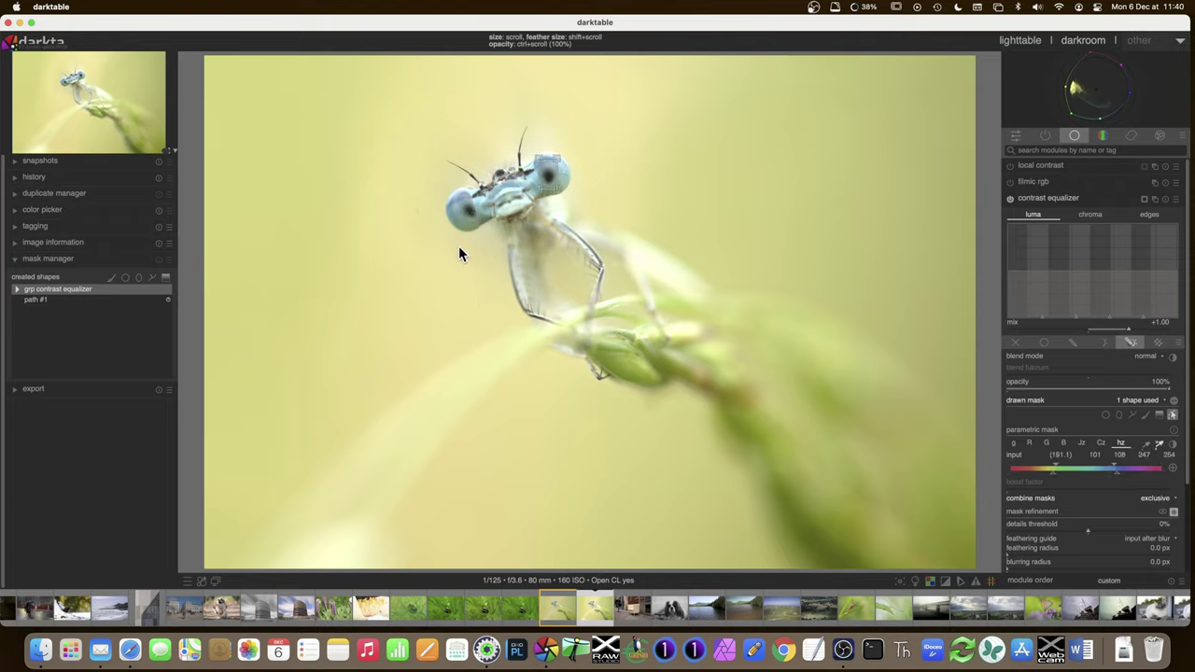
# Step: Sample the background hue with a picker area, show the overlay, and invert the hue range
pyautogui.moveTo(437, 248); pyautogui.dragTo(486, 308)
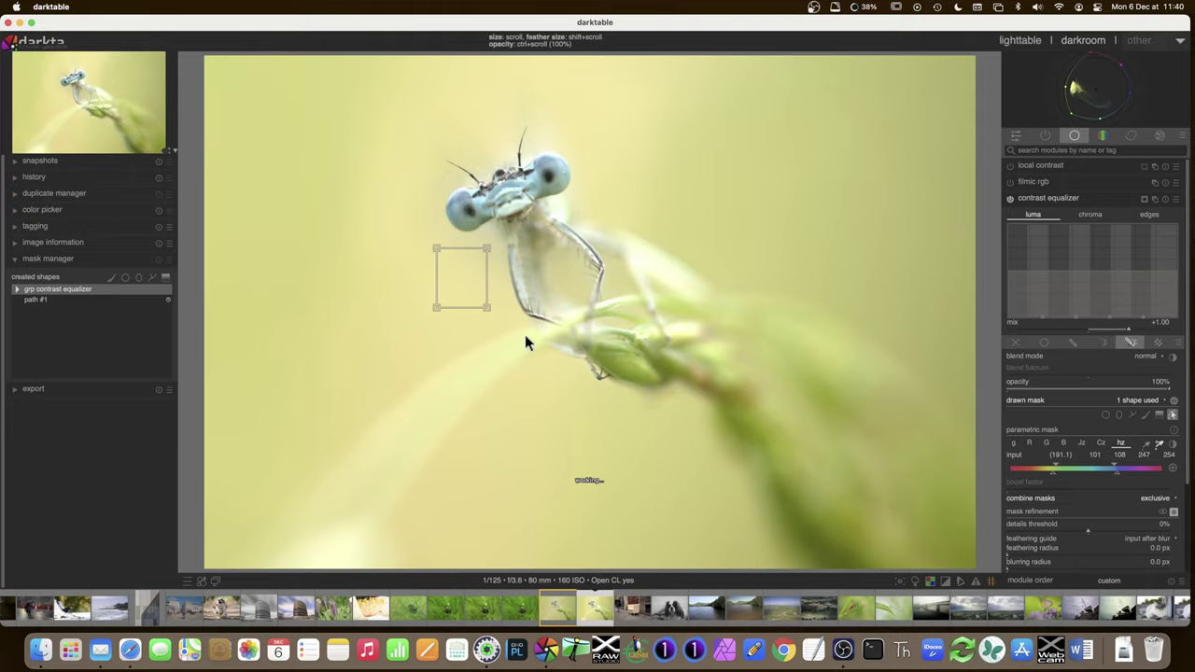
pyautogui.click(1175, 514)
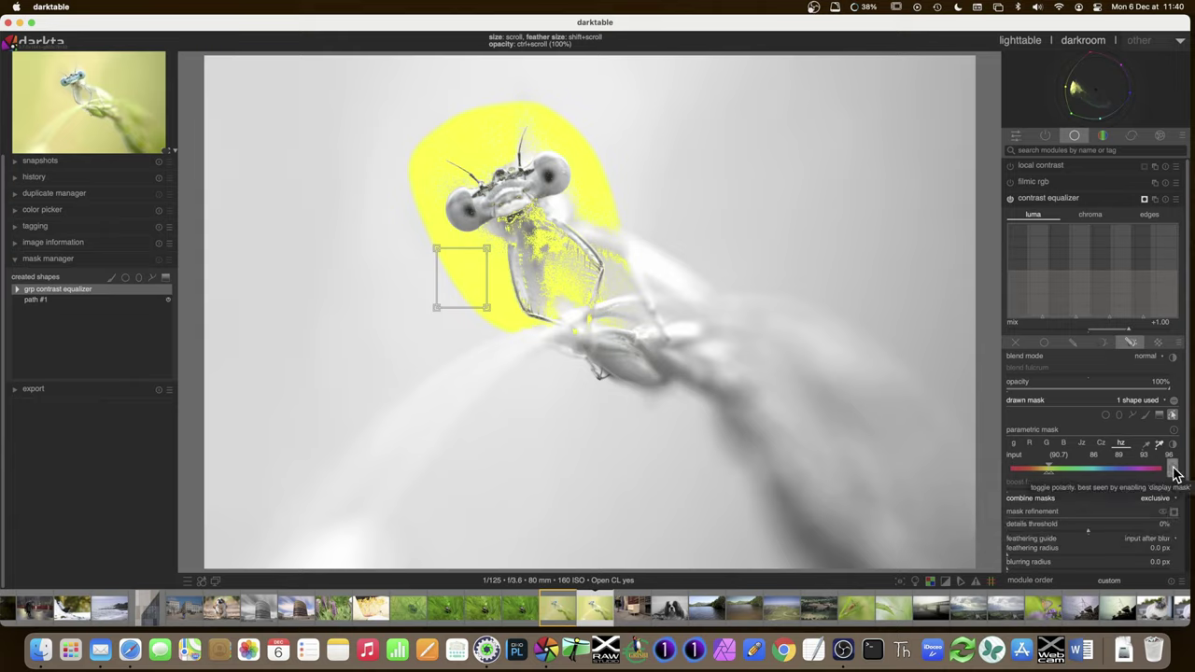
pyautogui.click(1174, 472)
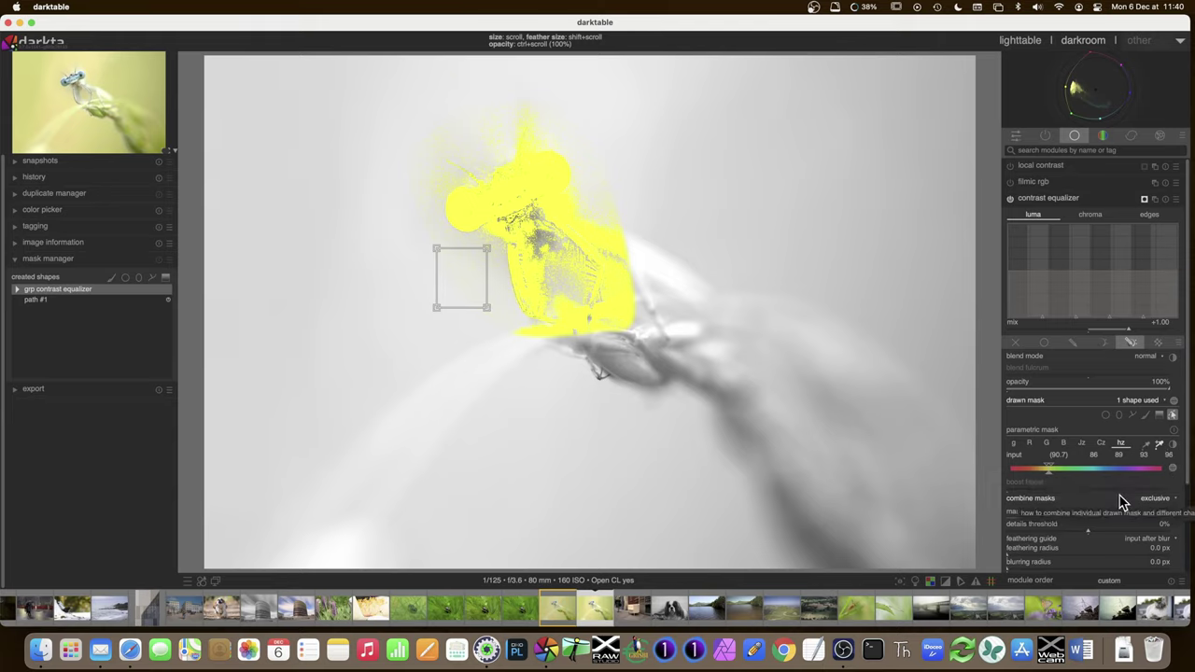
pyautogui.scroll(-2, 1075, 455)
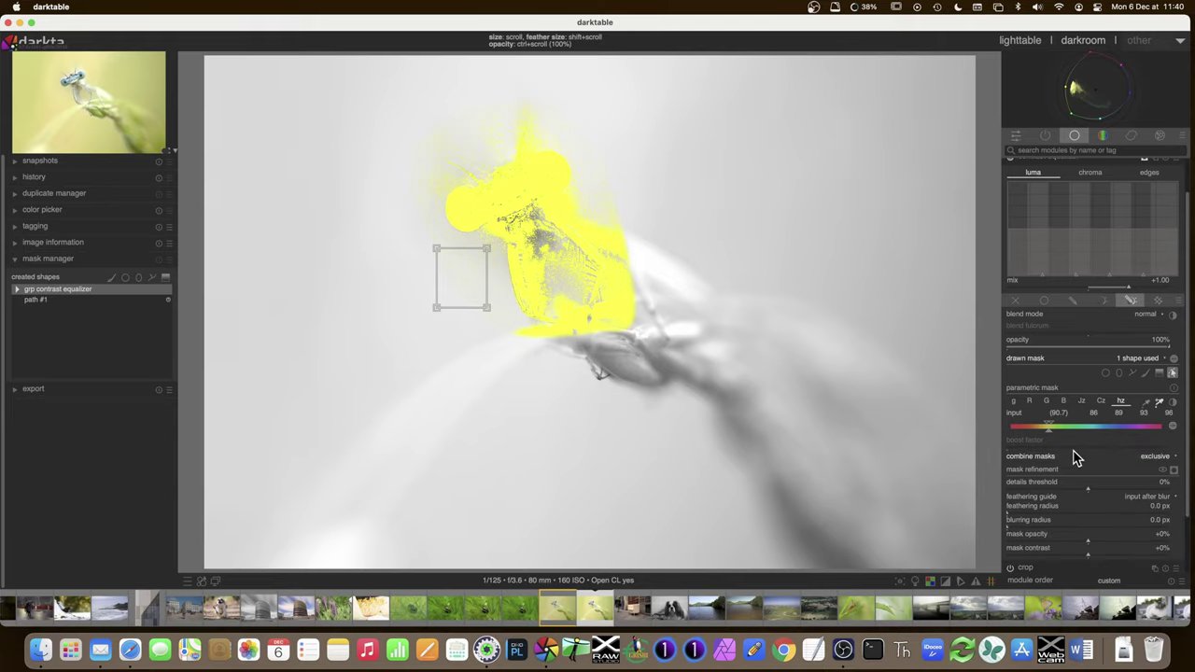
pyautogui.scroll(-2, 1074, 457)
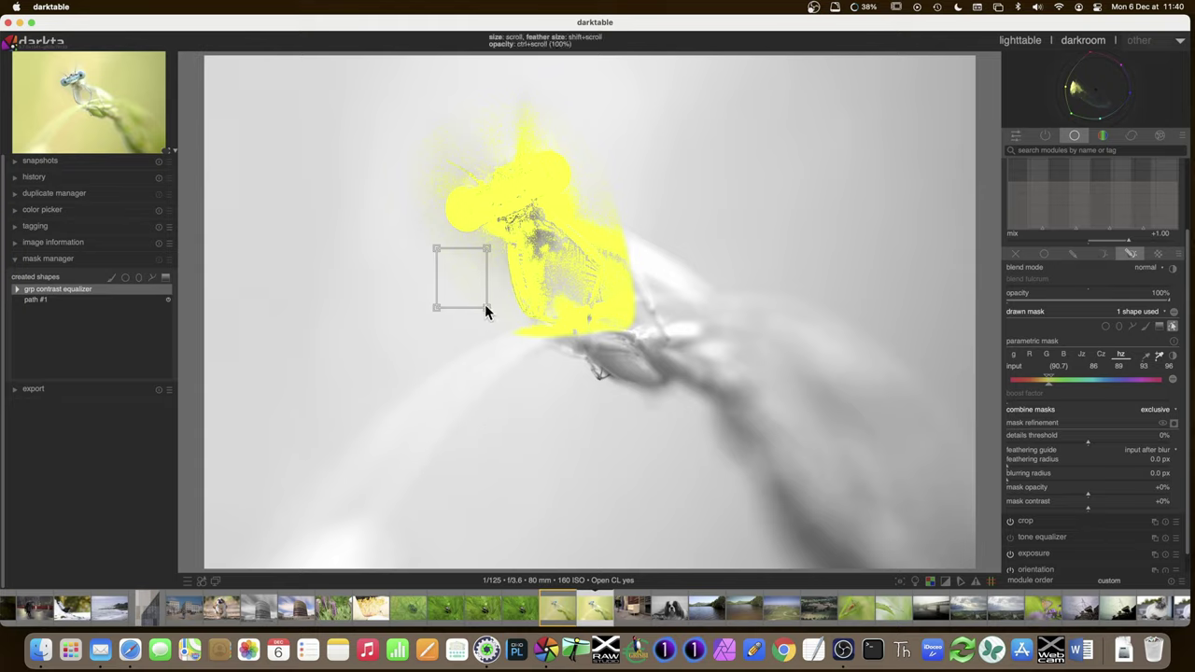
pyautogui.moveTo(487, 307); pyautogui.dragTo(492, 324)
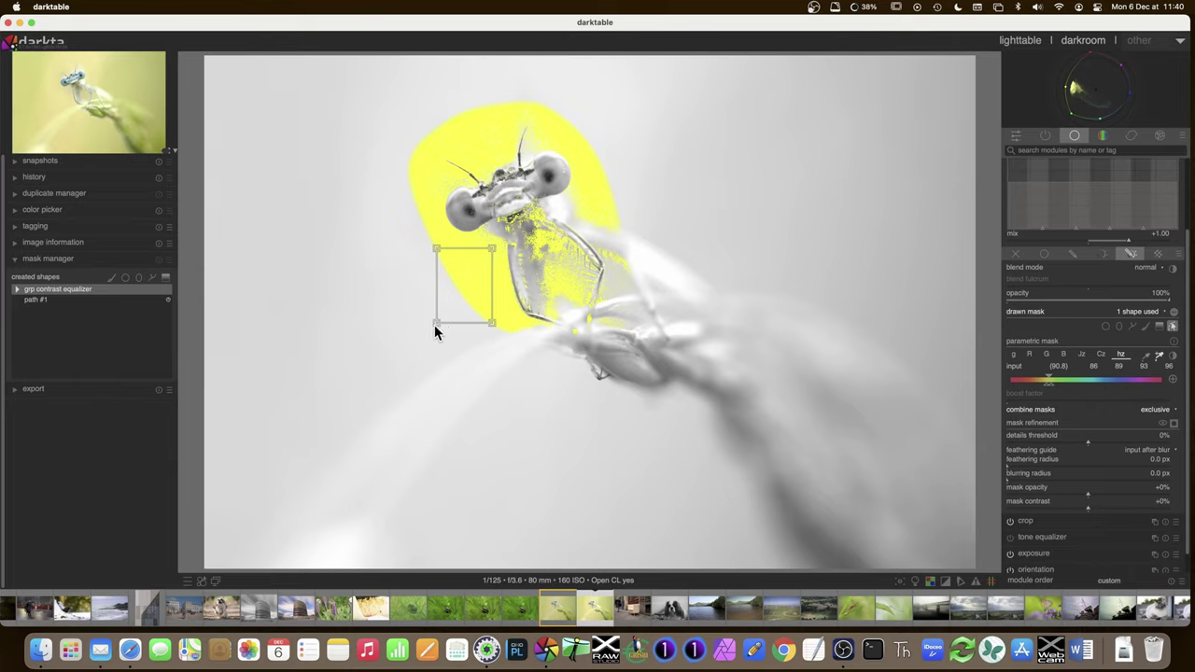
# Step: Narrow the hue range to just the insect and set 30.4 px mask feathering
pyautogui.moveTo(432, 321); pyautogui.dragTo(357, 334)
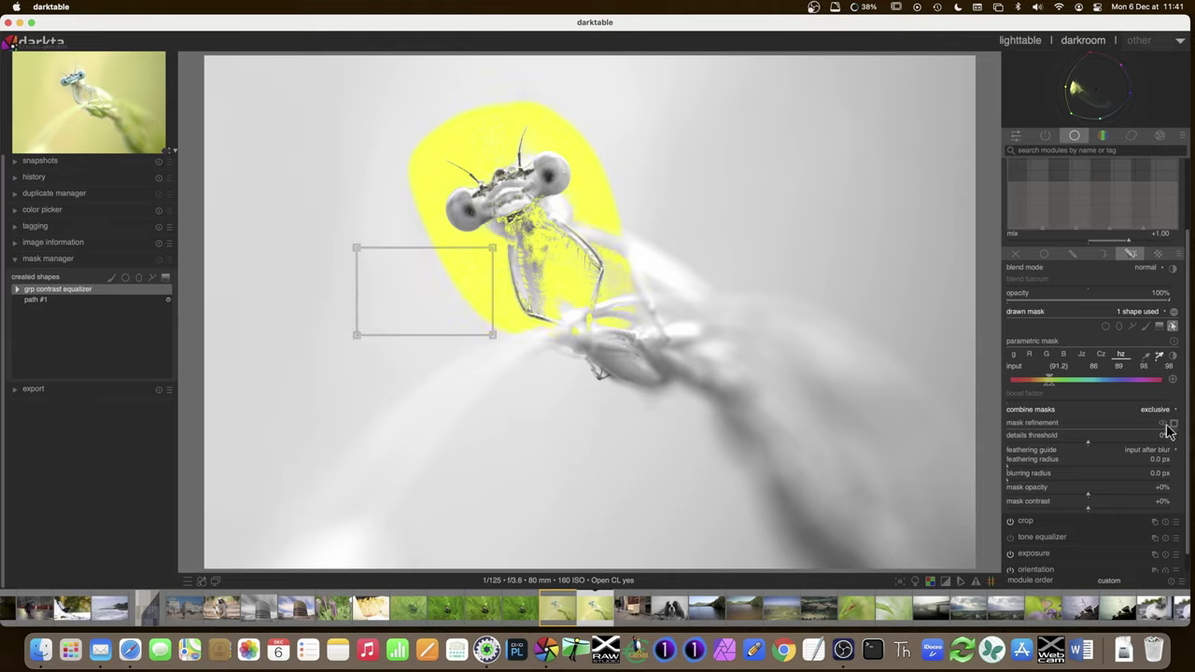
pyautogui.moveTo(1172, 386); pyautogui.dragTo(1174, 389)
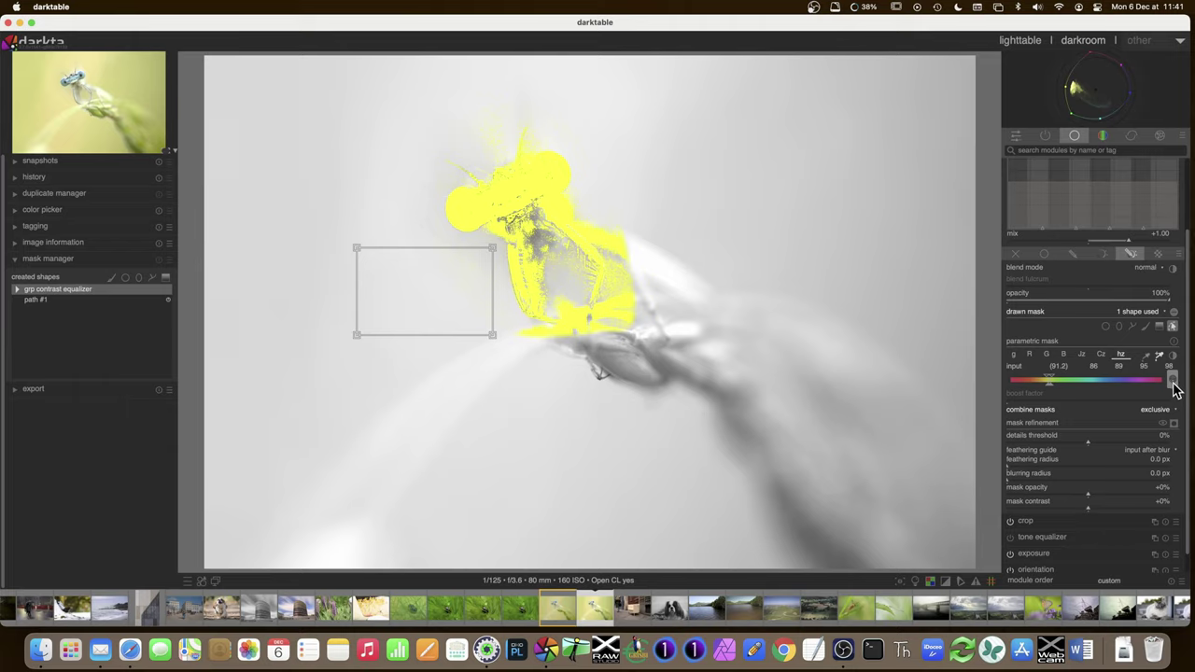
pyautogui.click(1026, 468)
pyautogui.scroll(2, 1026, 471)
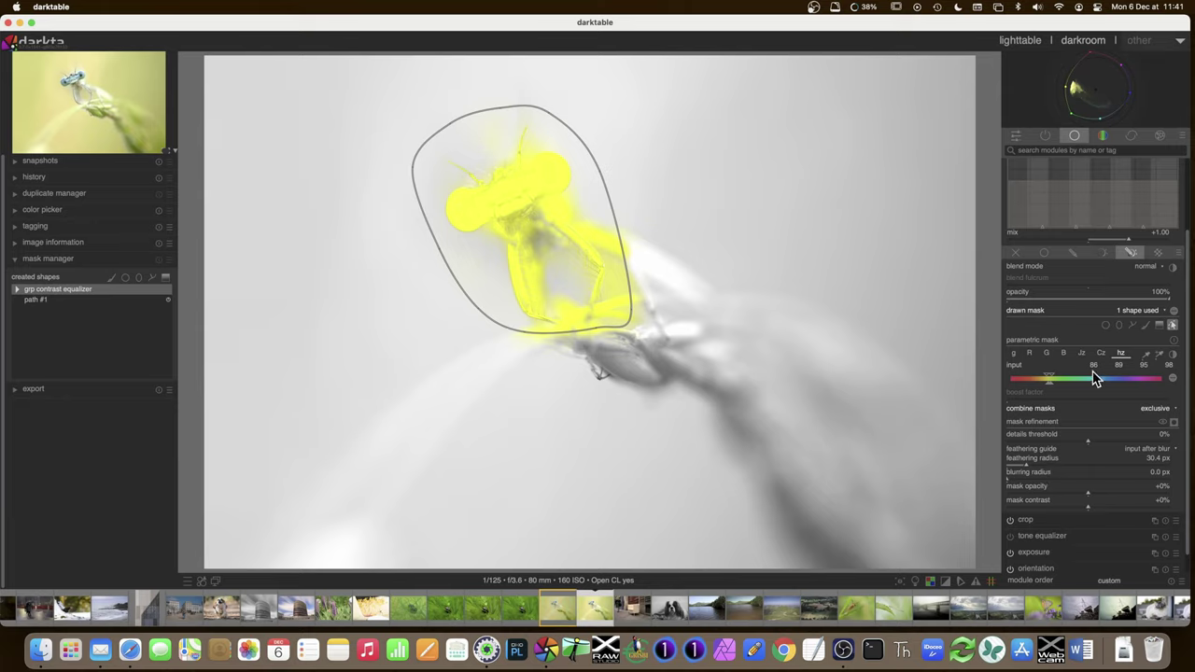
# Step: Set mask contrast to +26% and mask opacity to -46%, then hide the overlay
pyautogui.click(1111, 511)
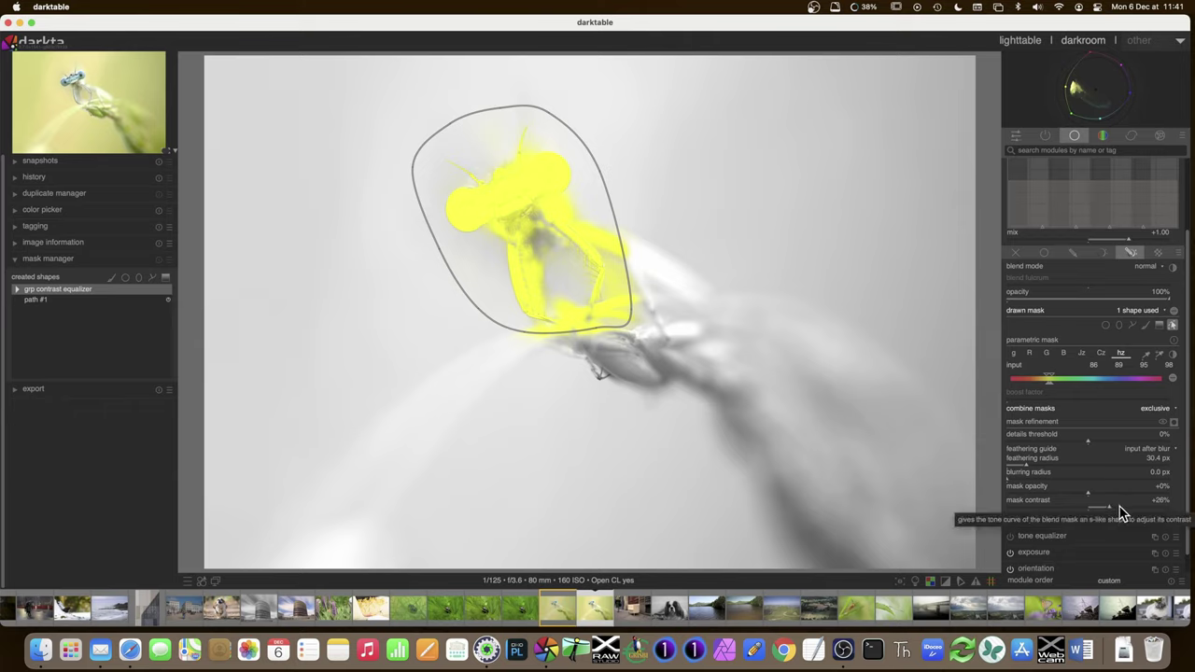
pyautogui.click(1078, 495)
pyautogui.click(1070, 497)
pyautogui.click(1053, 494)
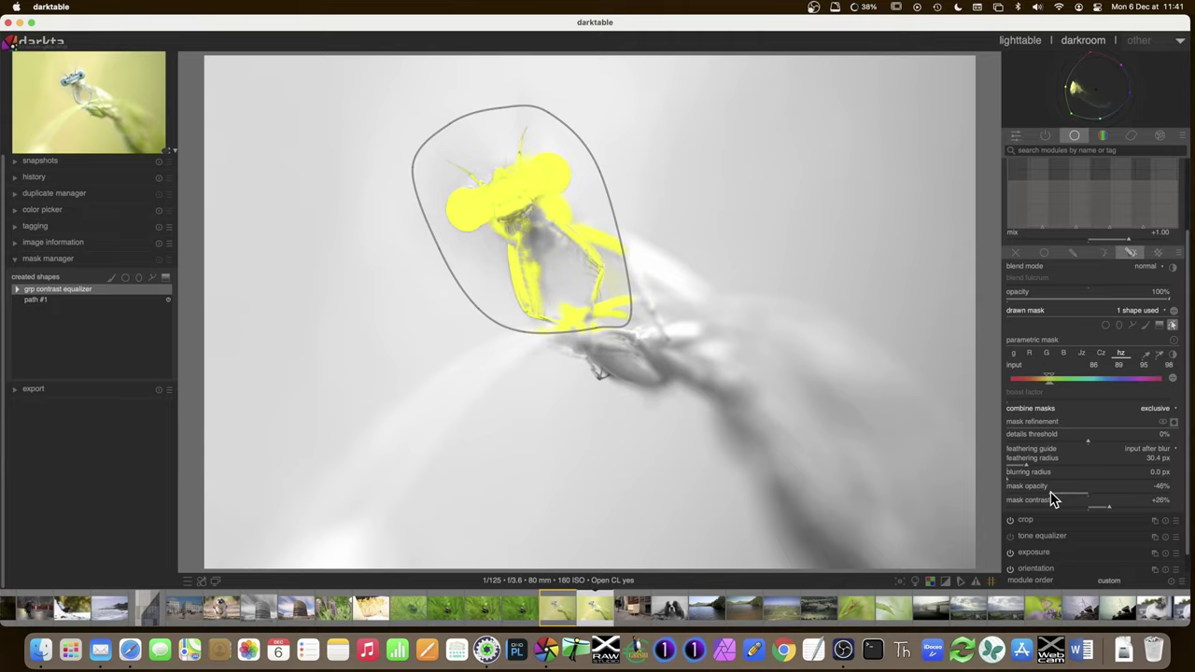
pyautogui.click(1173, 423)
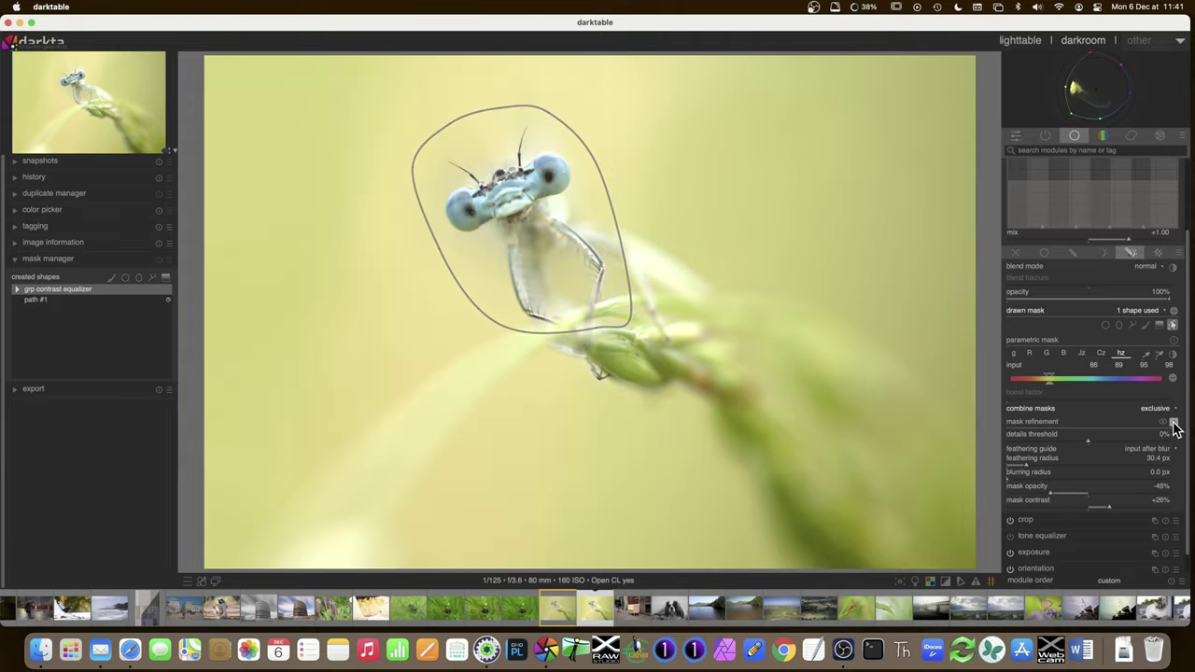
pyautogui.click(1174, 423)
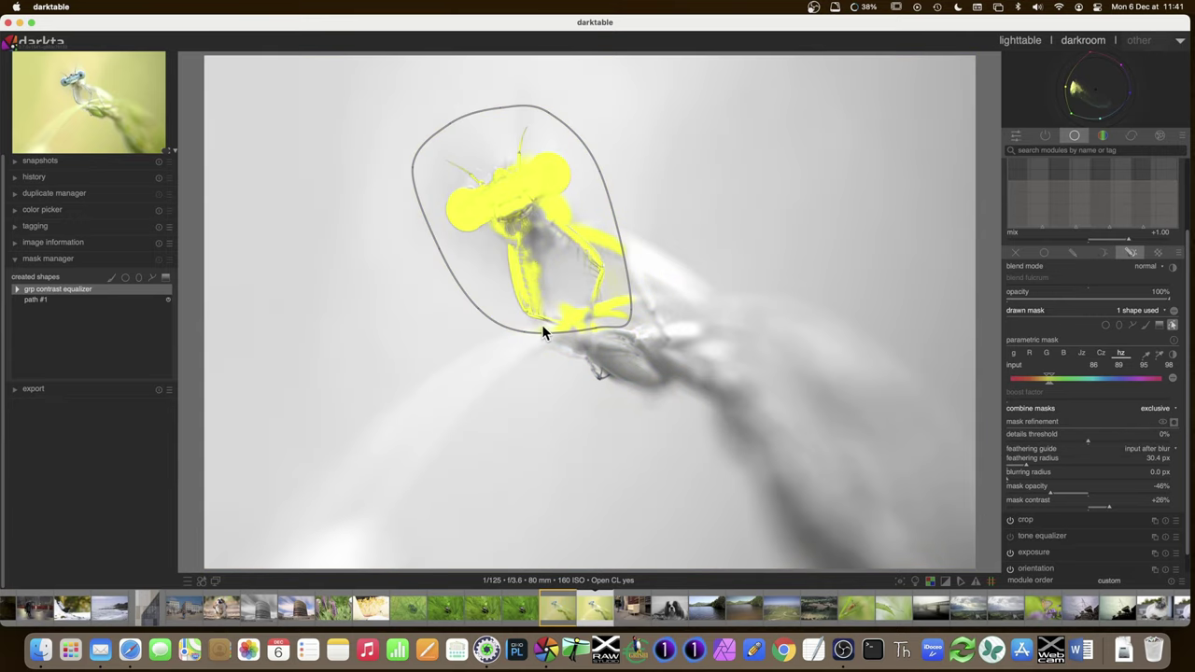
pyautogui.click(1175, 424)
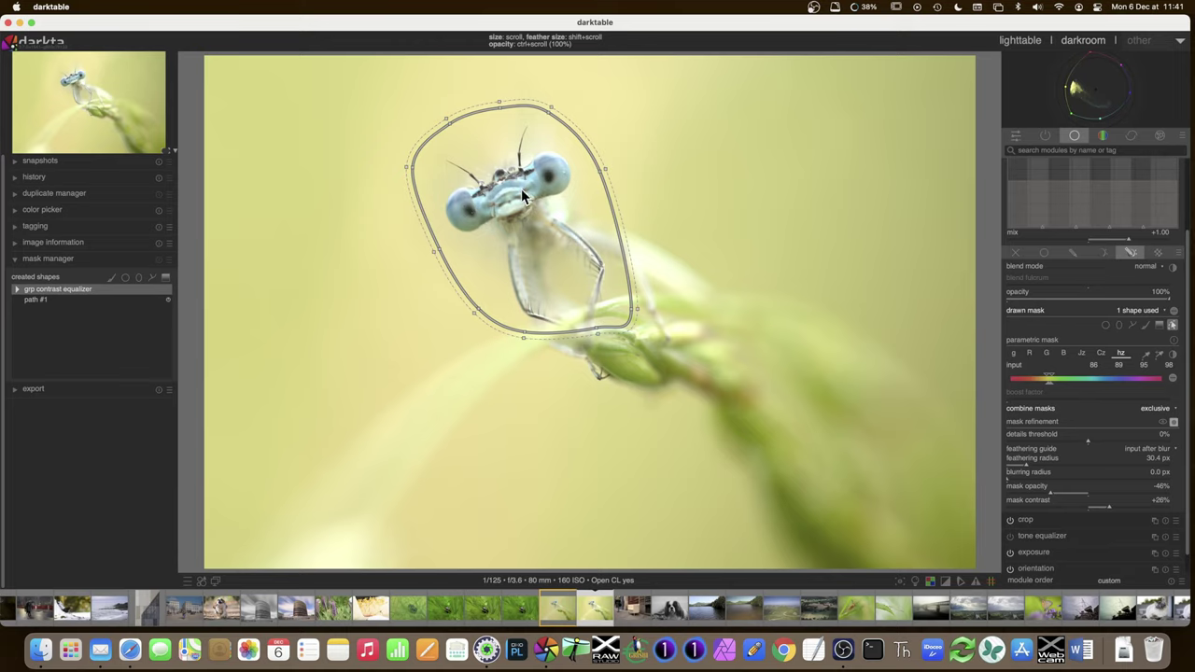
# Step: Pull four path nodes inward around the head and body, then show the mask overlay
pyautogui.moveTo(630, 310); pyautogui.dragTo(614, 289)
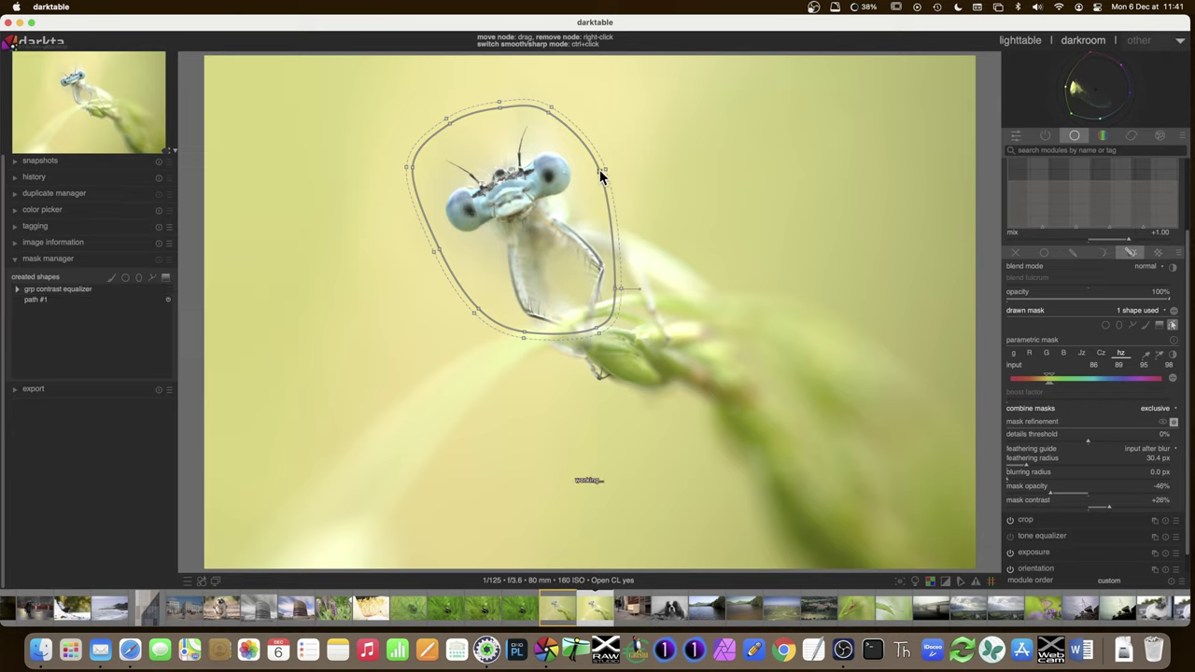
pyautogui.moveTo(605, 177); pyautogui.dragTo(592, 196)
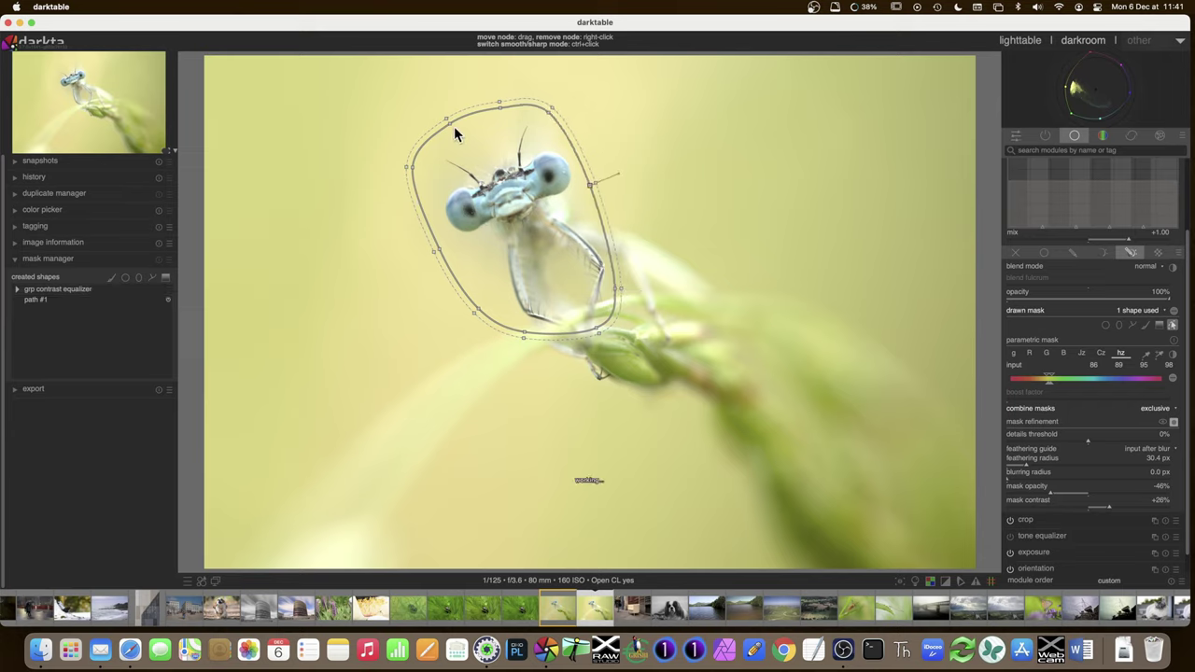
pyautogui.moveTo(455, 132); pyautogui.dragTo(471, 140)
pyautogui.moveTo(435, 248); pyautogui.dragTo(439, 257)
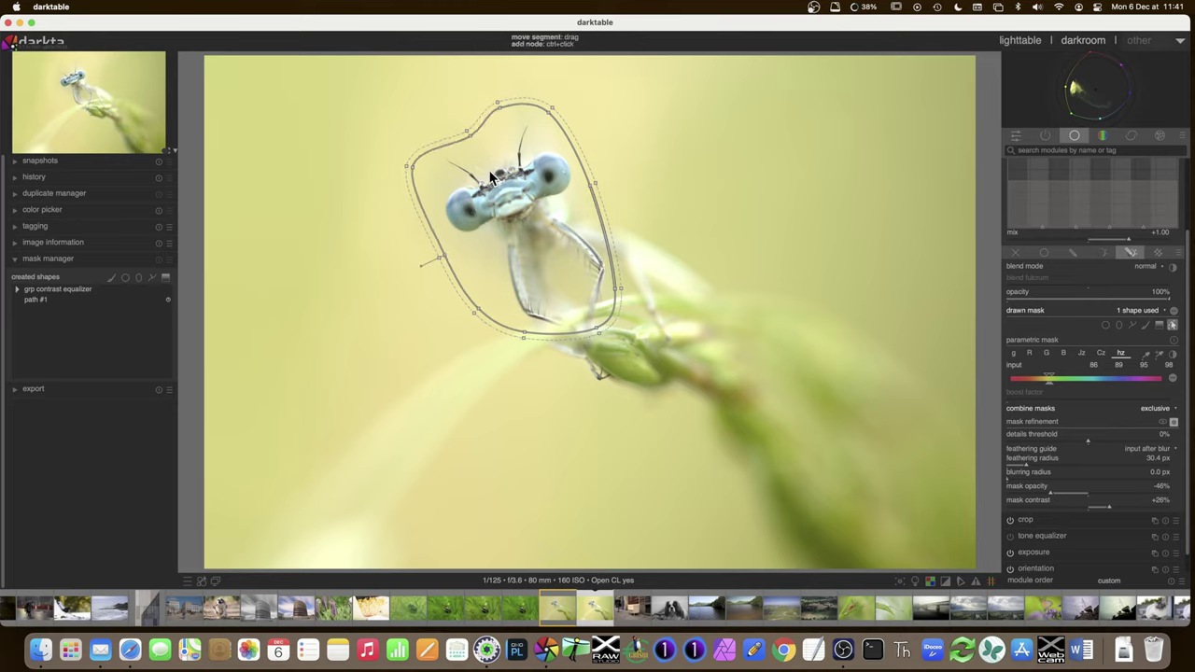
pyautogui.click(1173, 421)
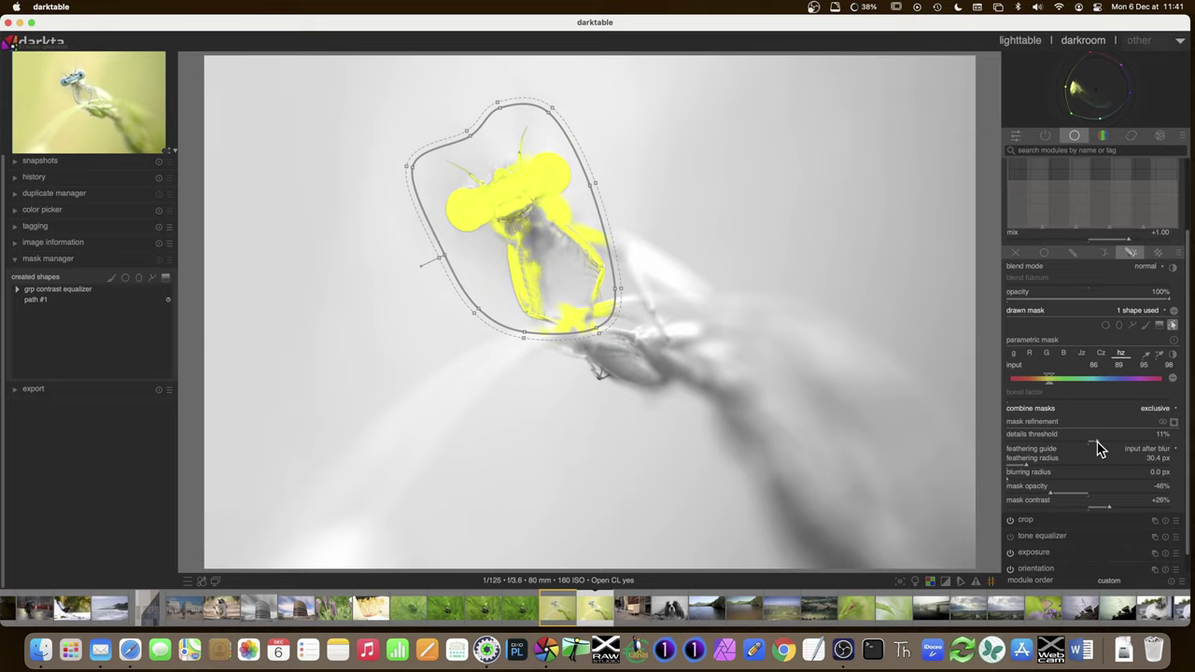
# Step: Set the mask details threshold to 19% and hide the mask overlay
pyautogui.click(1111, 443)
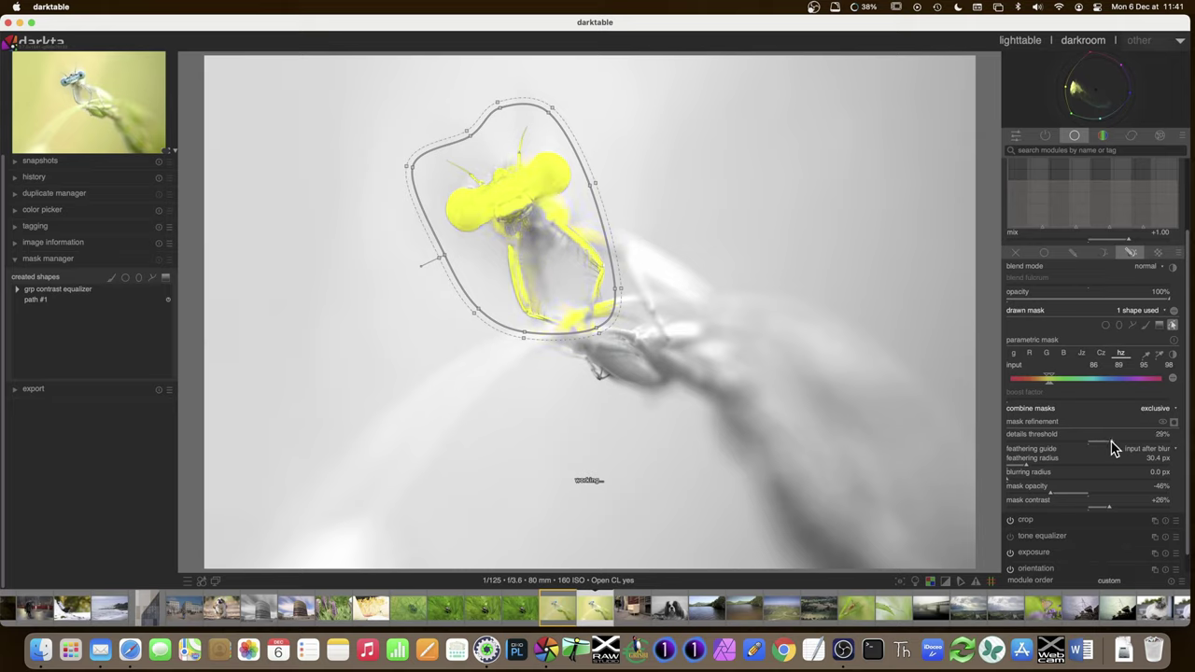
pyautogui.click(1104, 445)
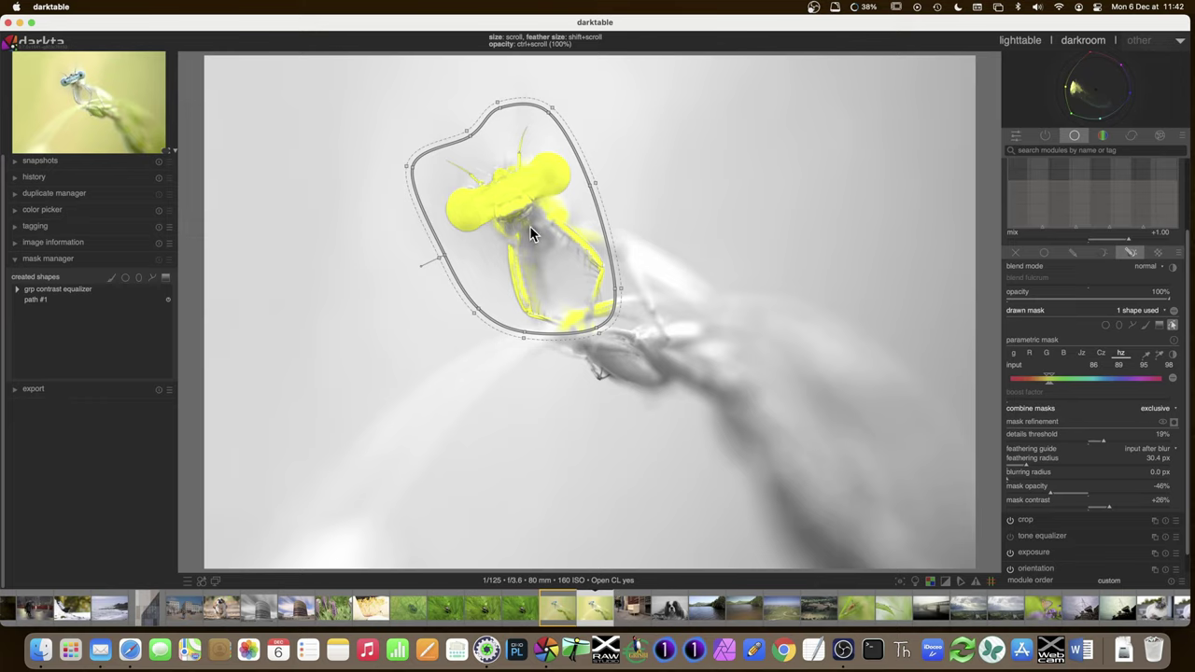
pyautogui.click(1174, 426)
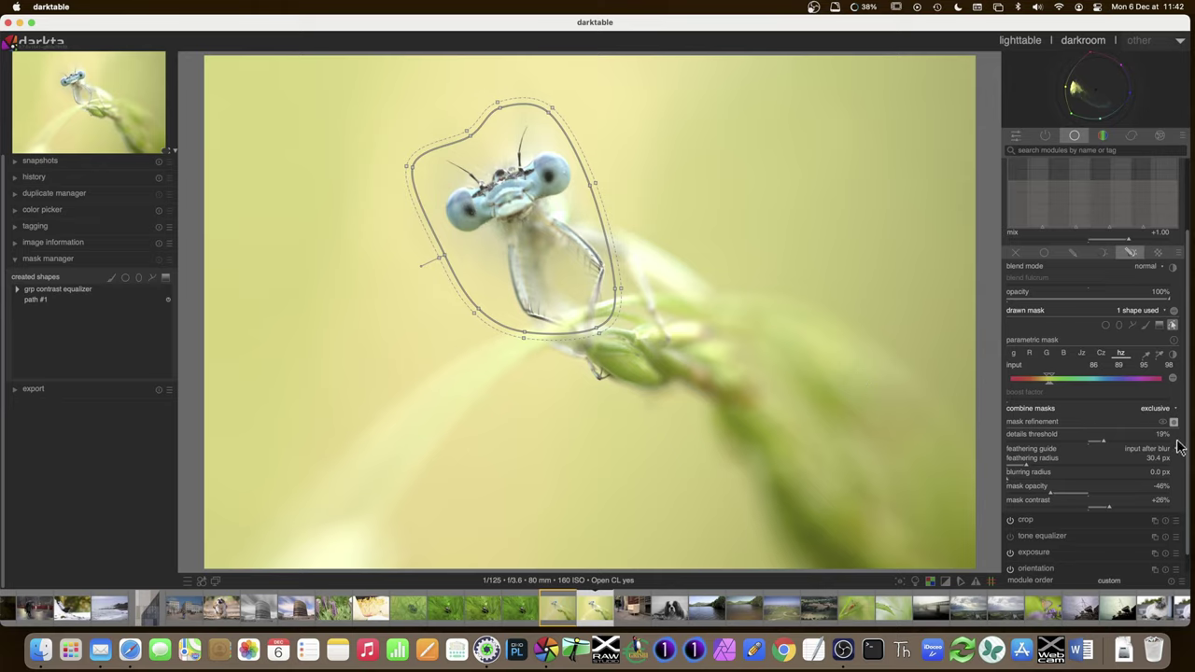
# Step: Hide the path outline, raise the fine-detail luma curve, and toggle the module to compare
pyautogui.click(1173, 324)
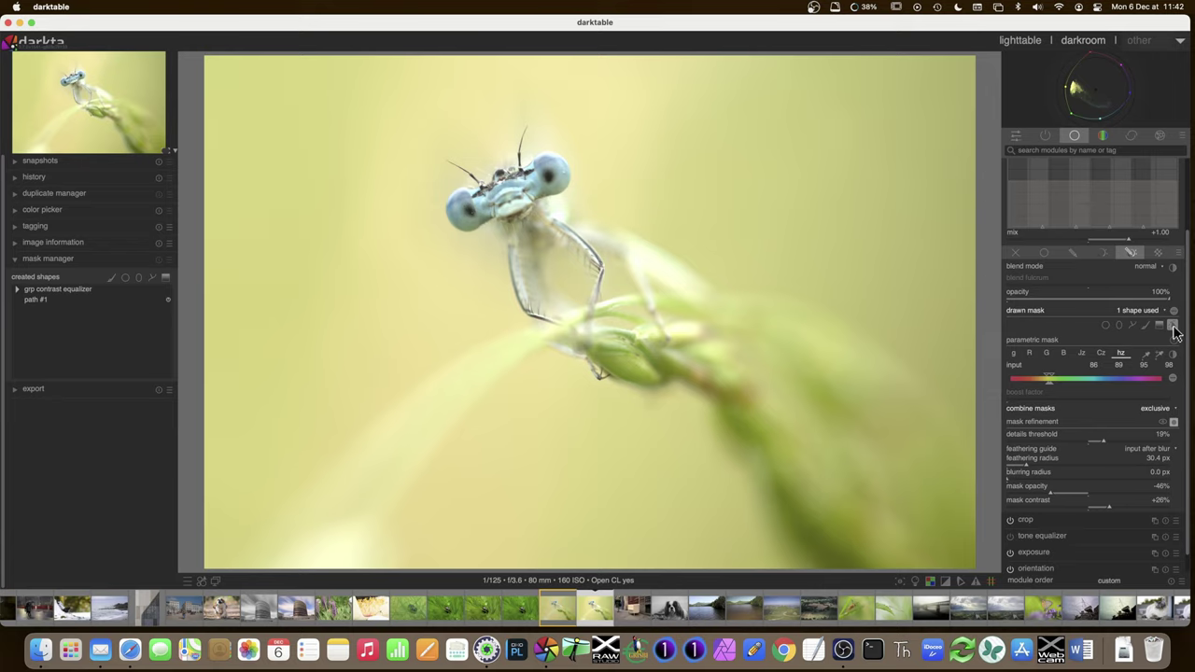
pyautogui.scroll(1, 1048, 270)
pyautogui.scroll(3, 1047, 270)
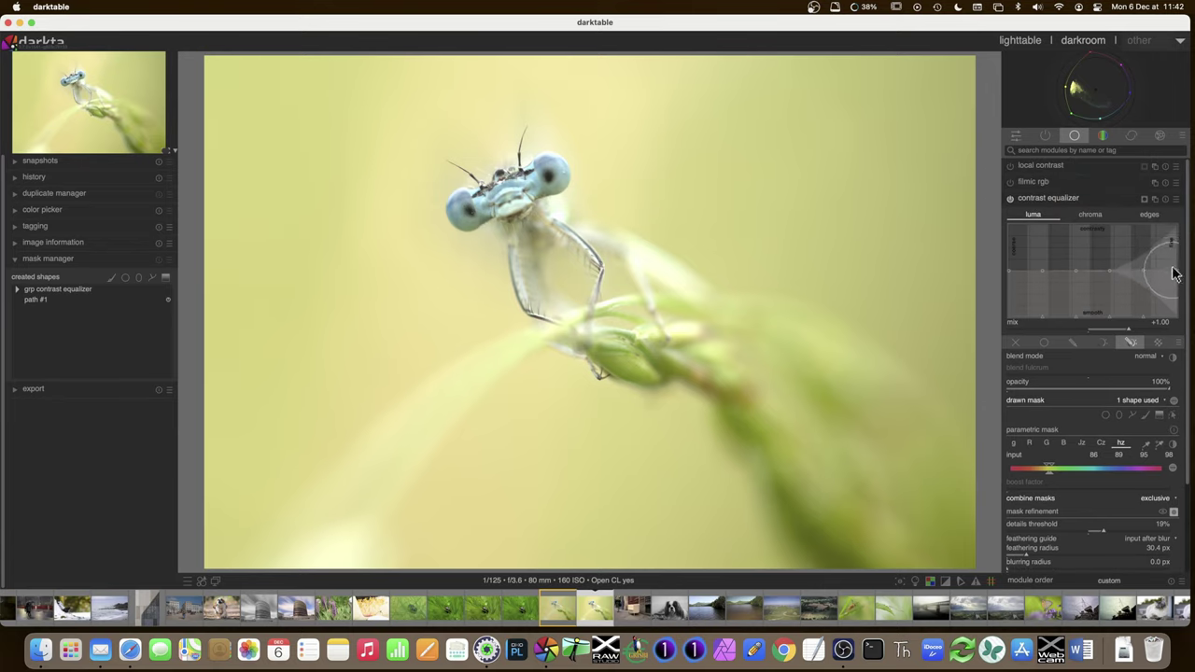
pyautogui.moveTo(1139, 259); pyautogui.dragTo(1133, 298)
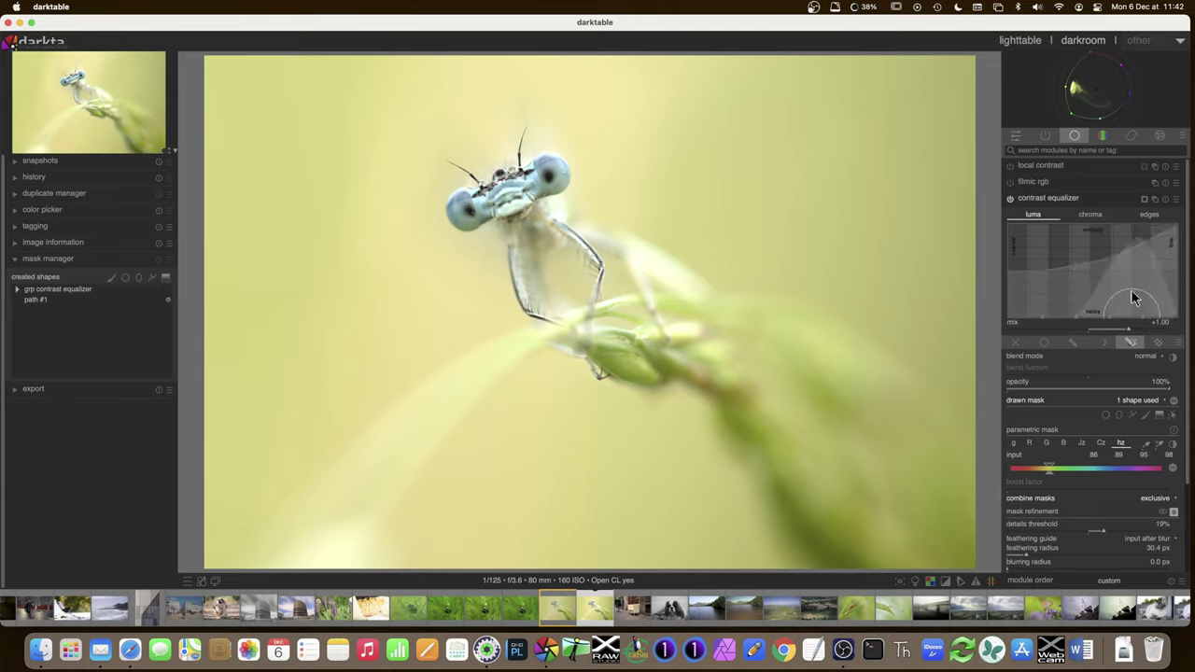
pyautogui.click(1011, 201)
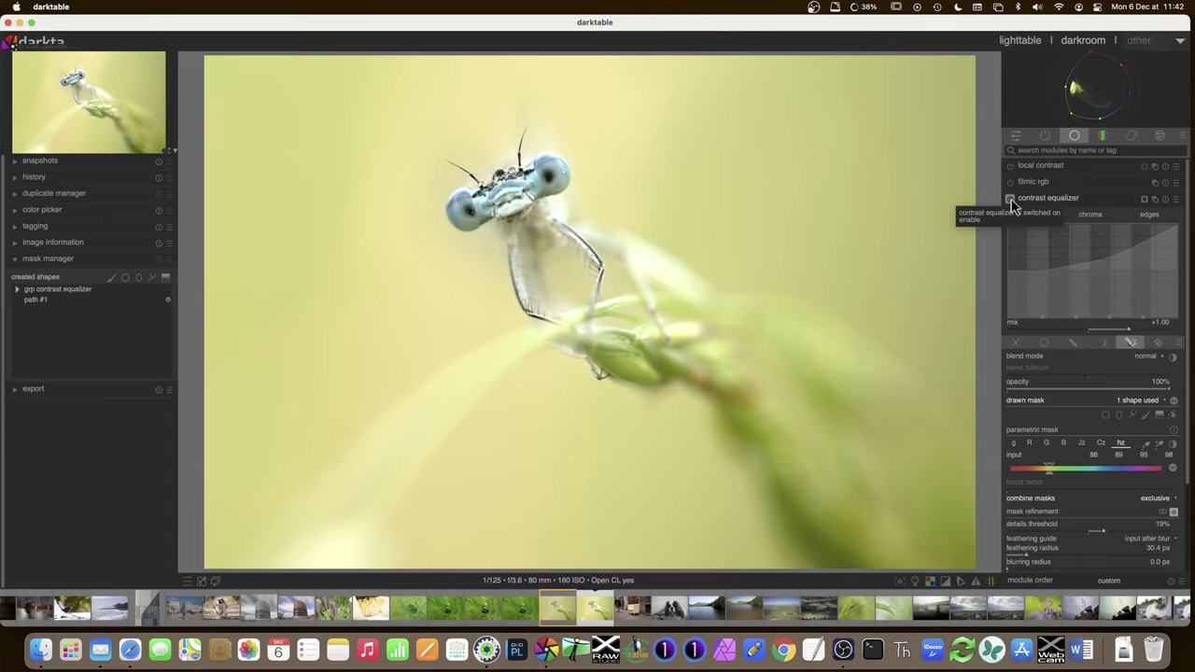
# Step: Show and hide the mask overlay once more, then bring up the chroma curve
pyautogui.click(1172, 515)
pyautogui.click(1174, 517)
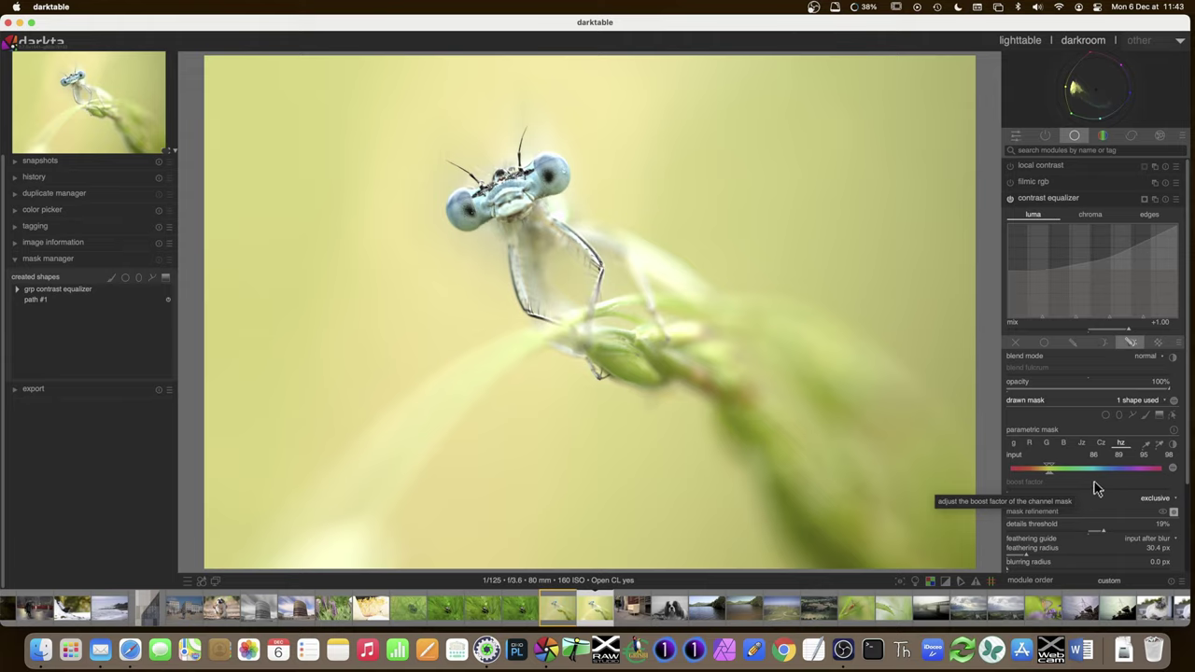
pyautogui.click(1074, 216)
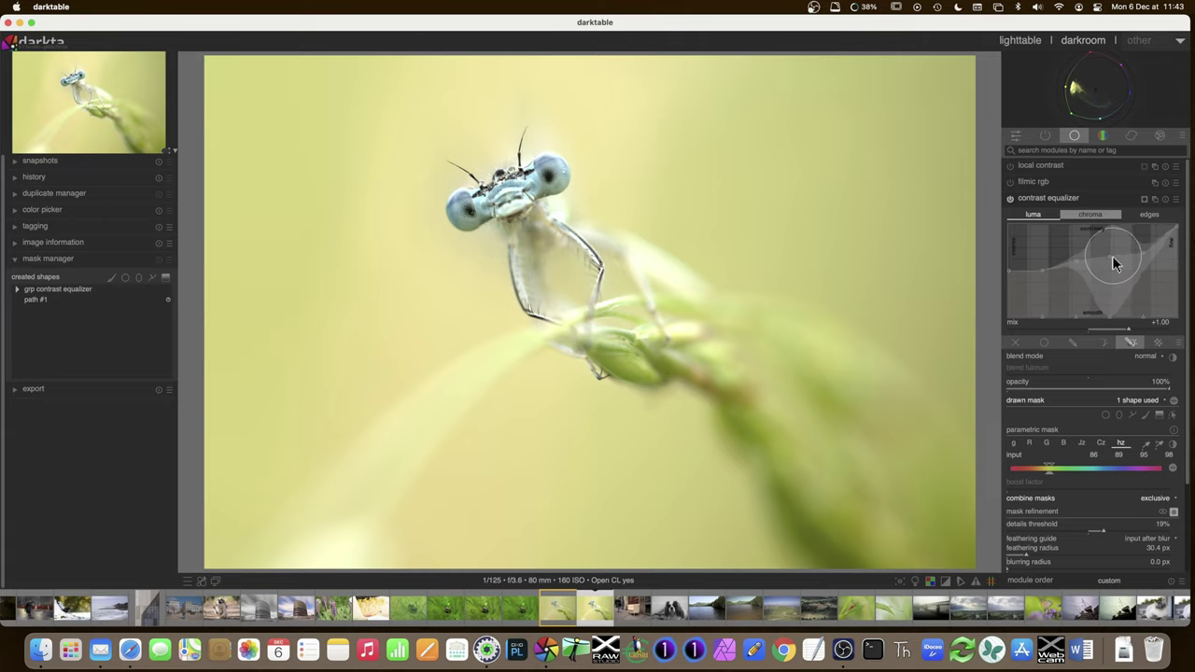
# Step: Reshape the contrast equalizer's chroma curve by dragging it down in the graph
pyautogui.moveTo(1111, 263); pyautogui.dragTo(1072, 310)
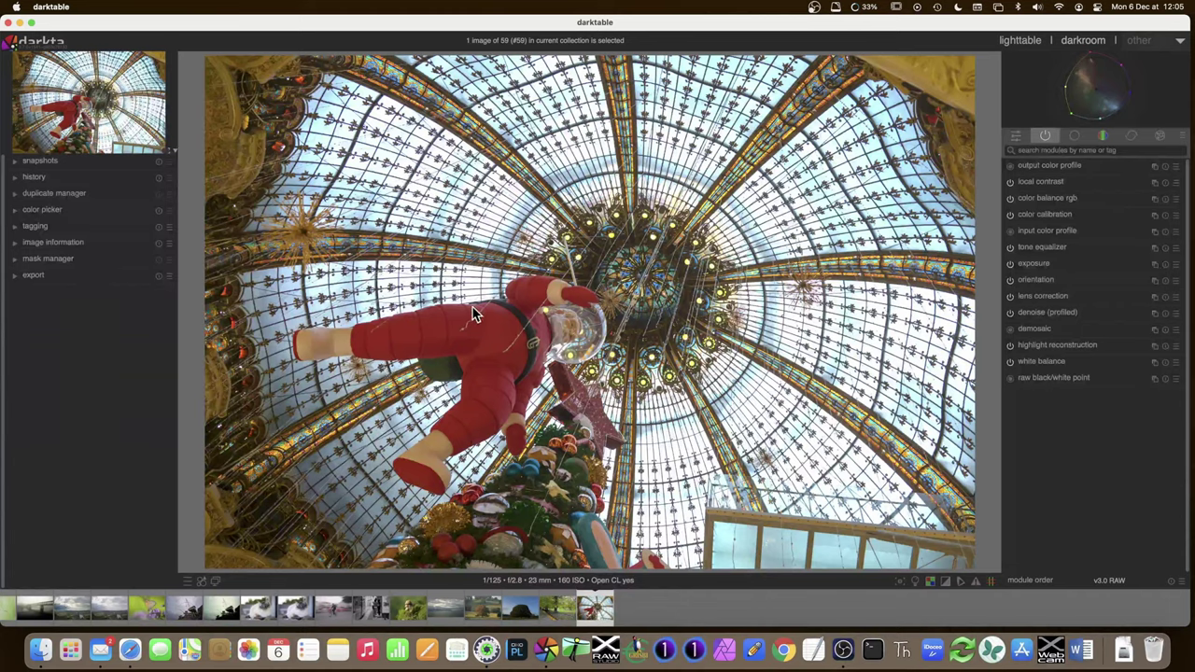
# Step: Create a new color calibration instance with drawn-mask blending and start a path shape
pyautogui.click(1045, 216)
pyautogui.click(1154, 216)
pyautogui.click(1137, 226)
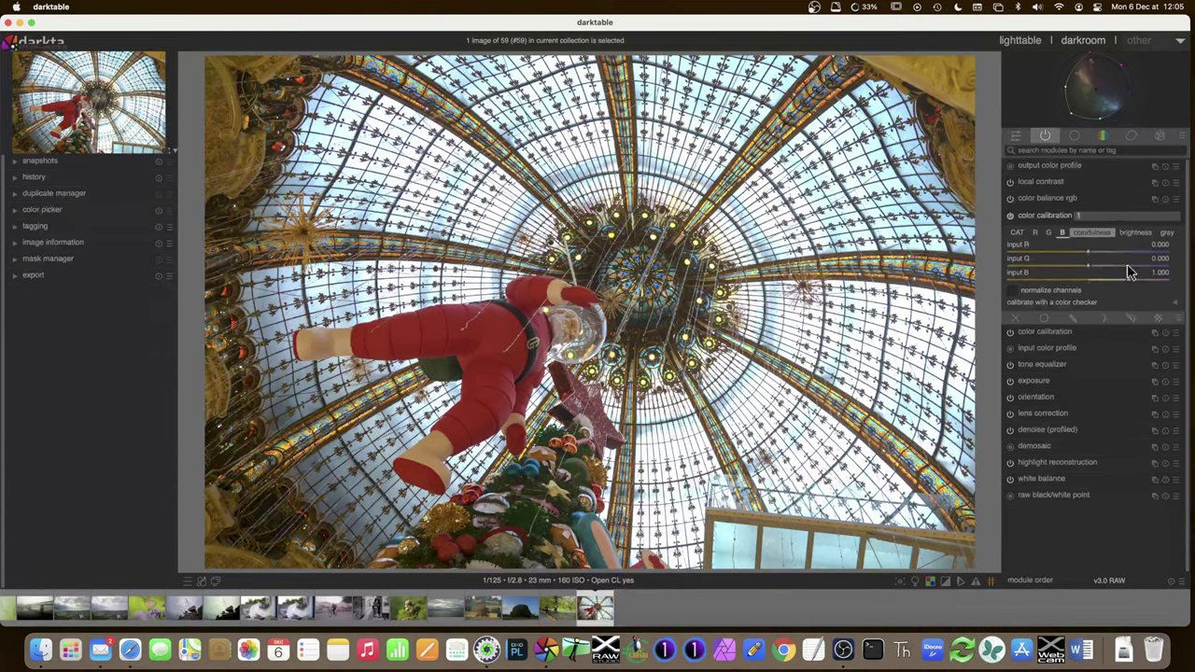
pyautogui.click(1074, 320)
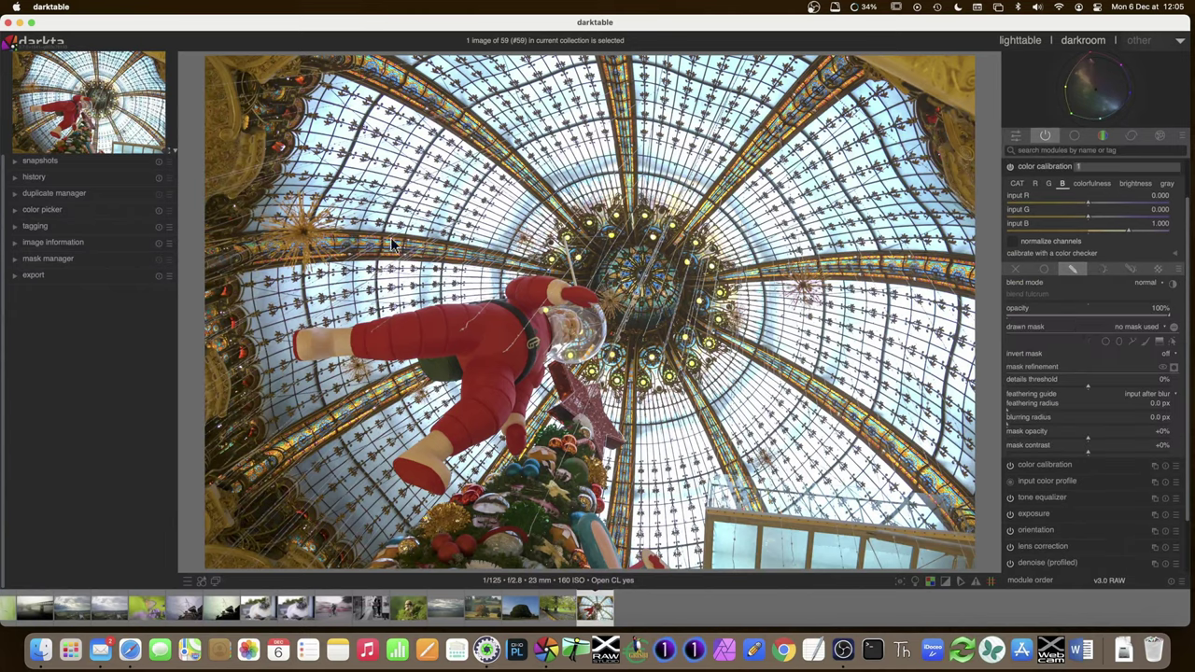
pyautogui.click(1131, 342)
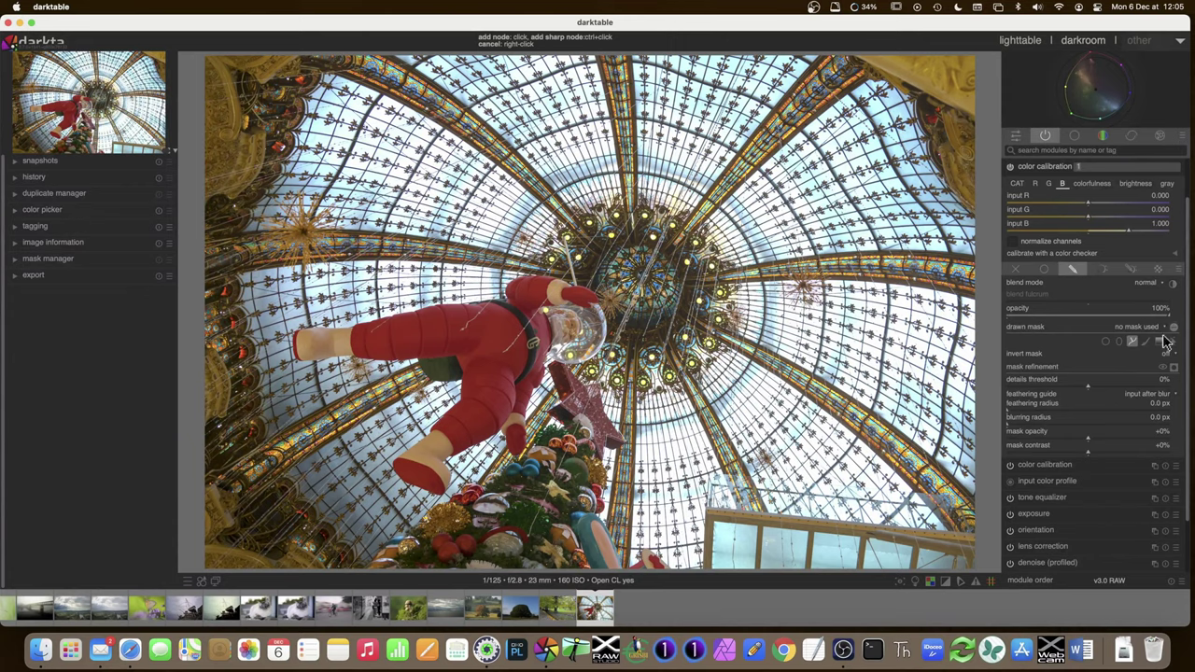
# Step: Draw a path around Santa's glove and check it with the mask overlay
pyautogui.click(297, 327)
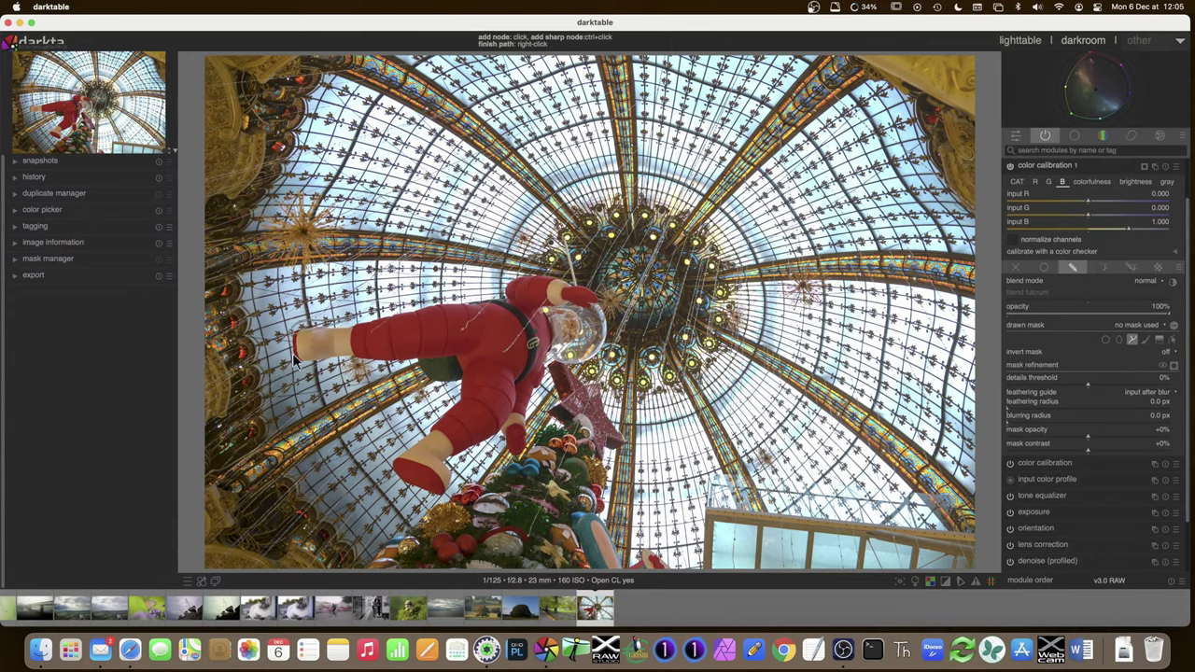
pyautogui.rightClick(364, 348)
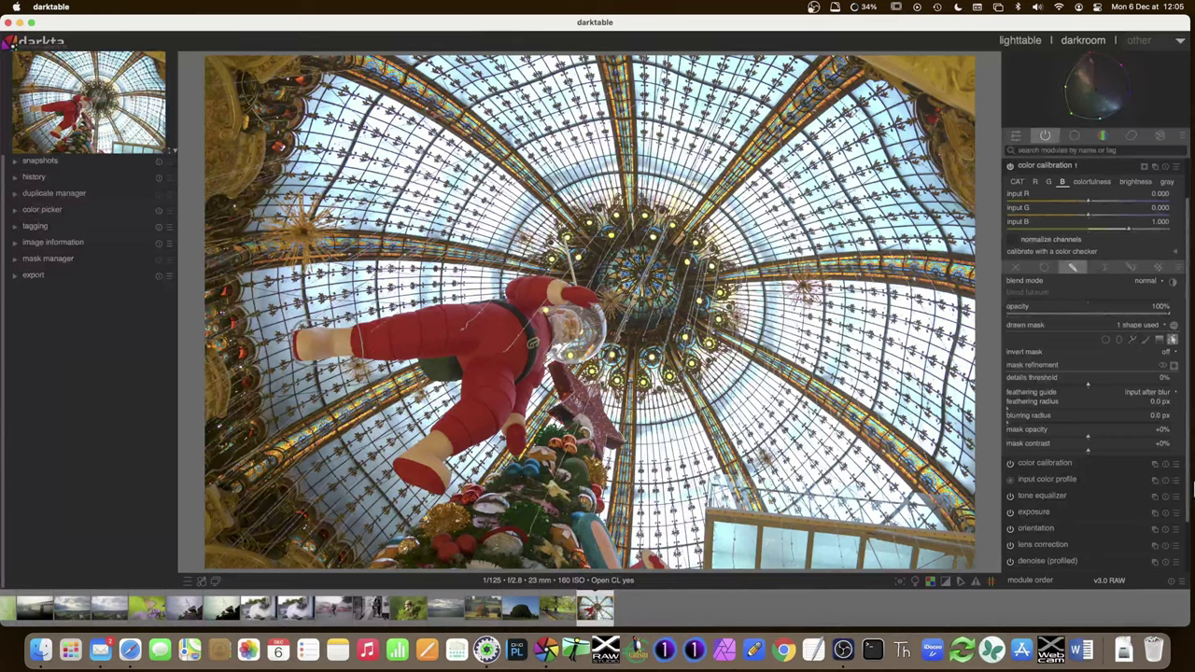
pyautogui.click(1174, 366)
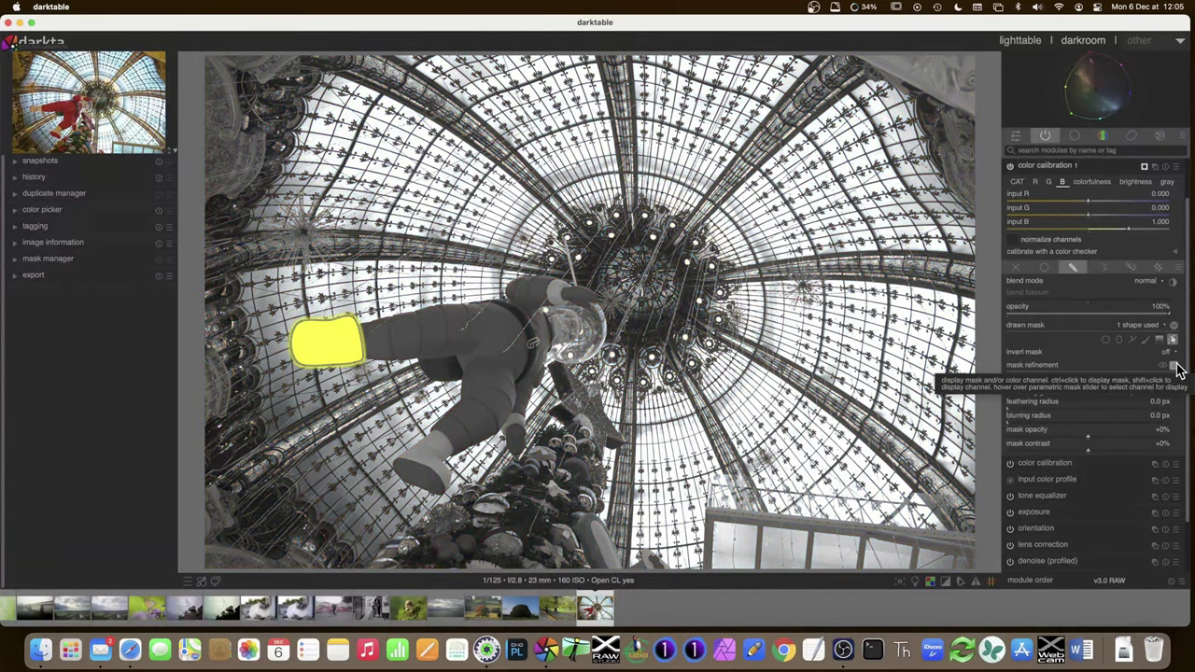
pyautogui.click(1180, 371)
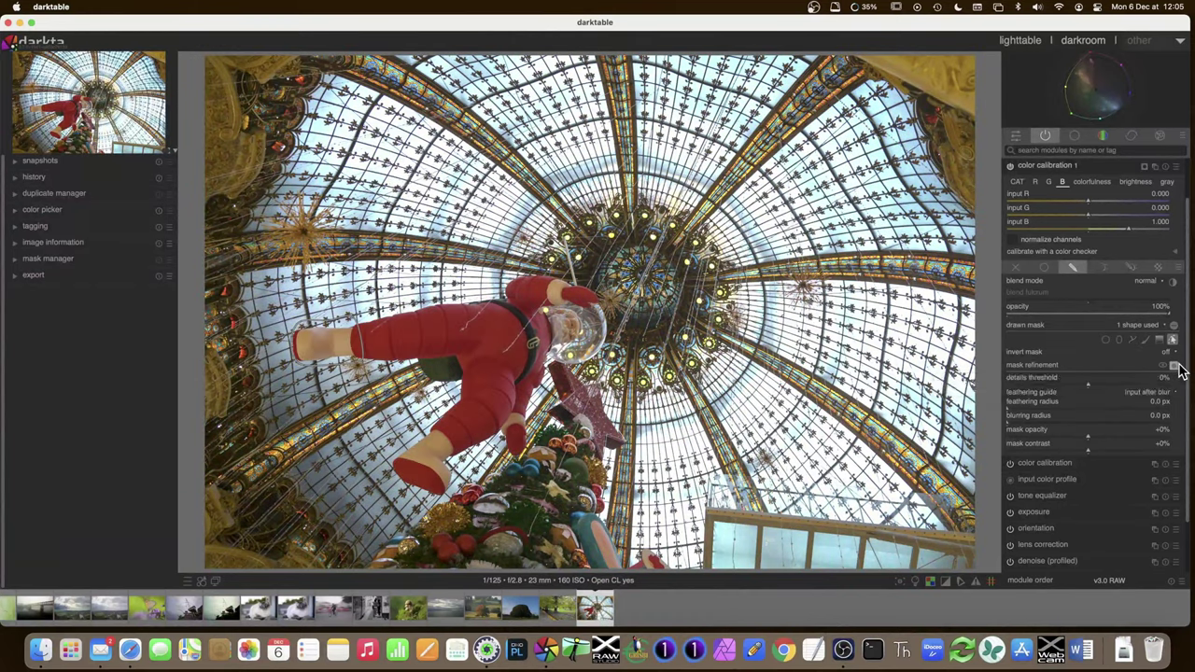
# Step: Add three more paths around the boot, the lower glove and the upper glove
pyautogui.click(1132, 341)
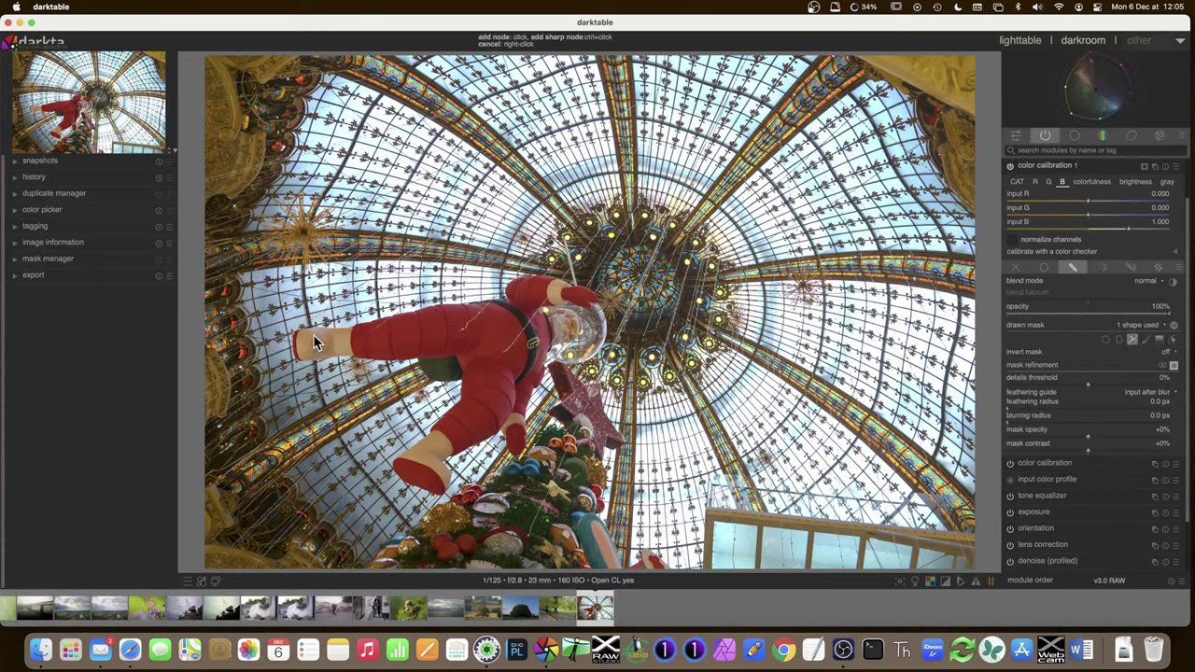
pyautogui.click(396, 463)
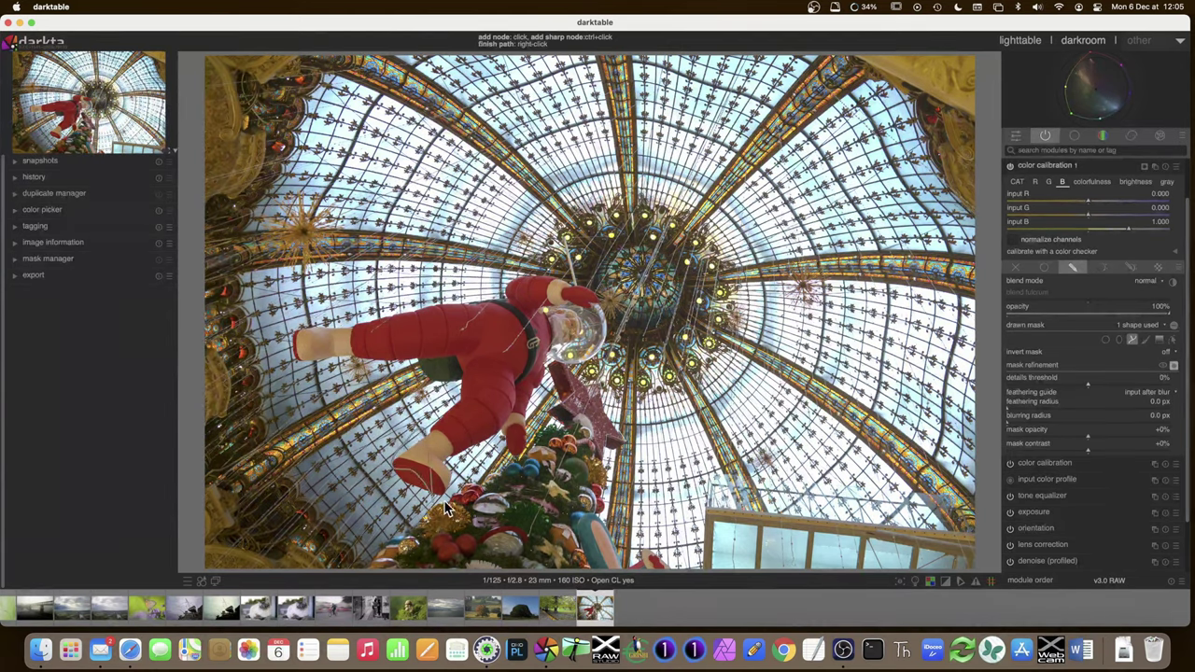
pyautogui.rightClick(437, 427)
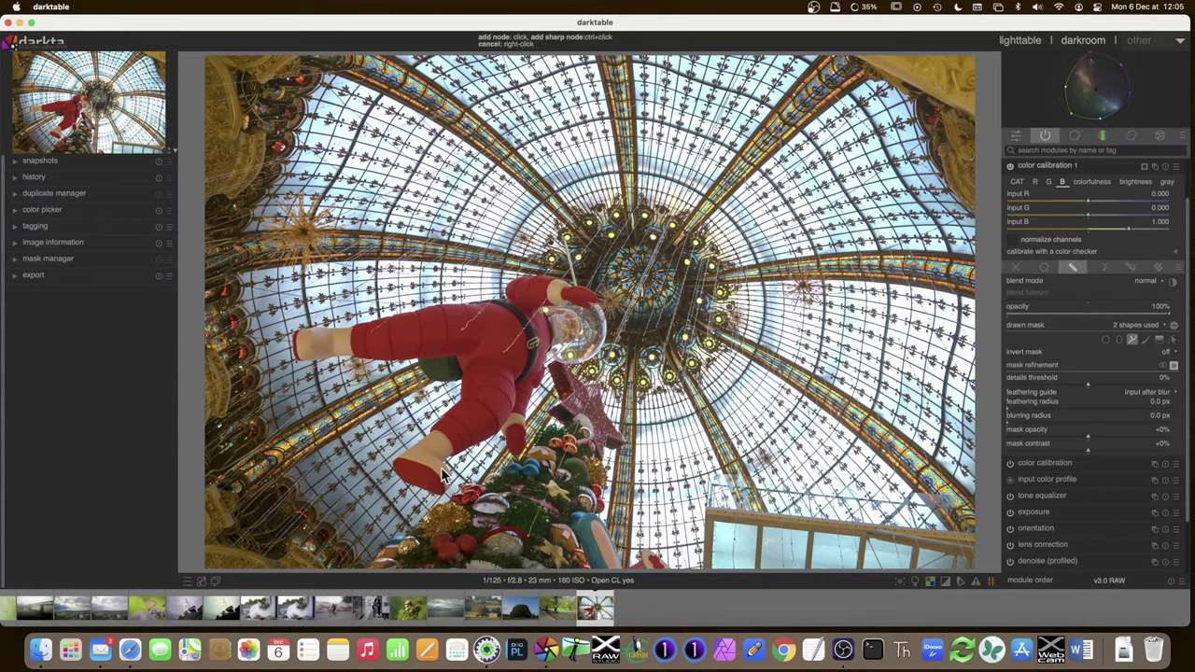
pyautogui.click(501, 431)
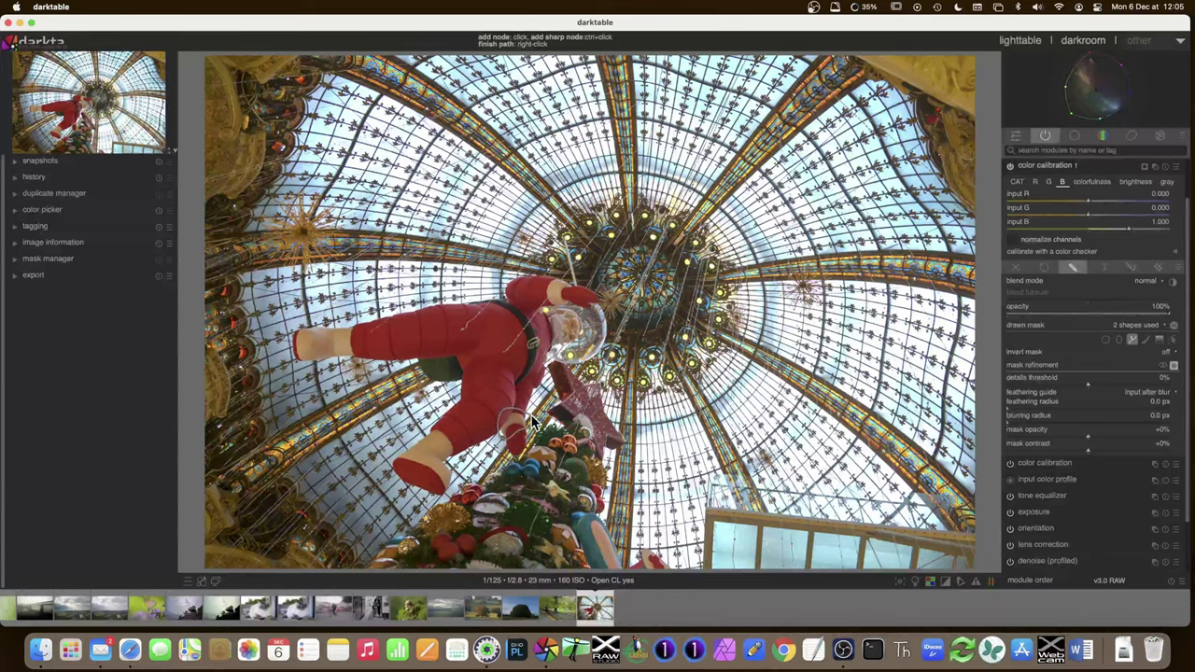
pyautogui.rightClick(534, 425)
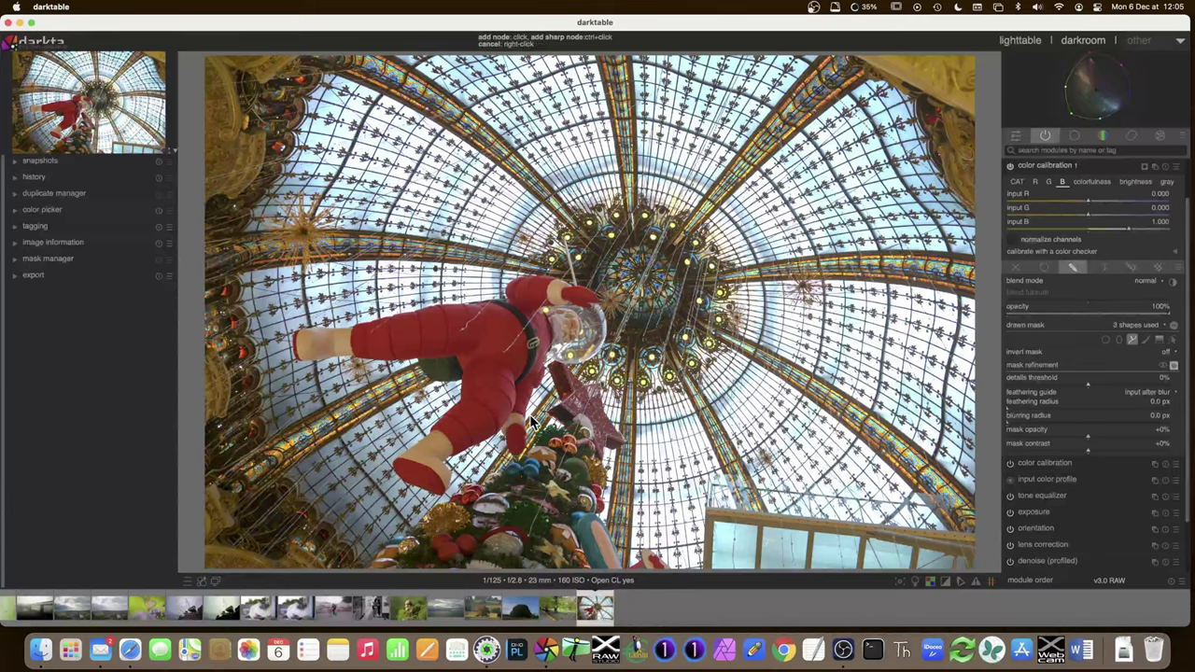
pyautogui.click(559, 282)
pyautogui.rightClick(573, 284)
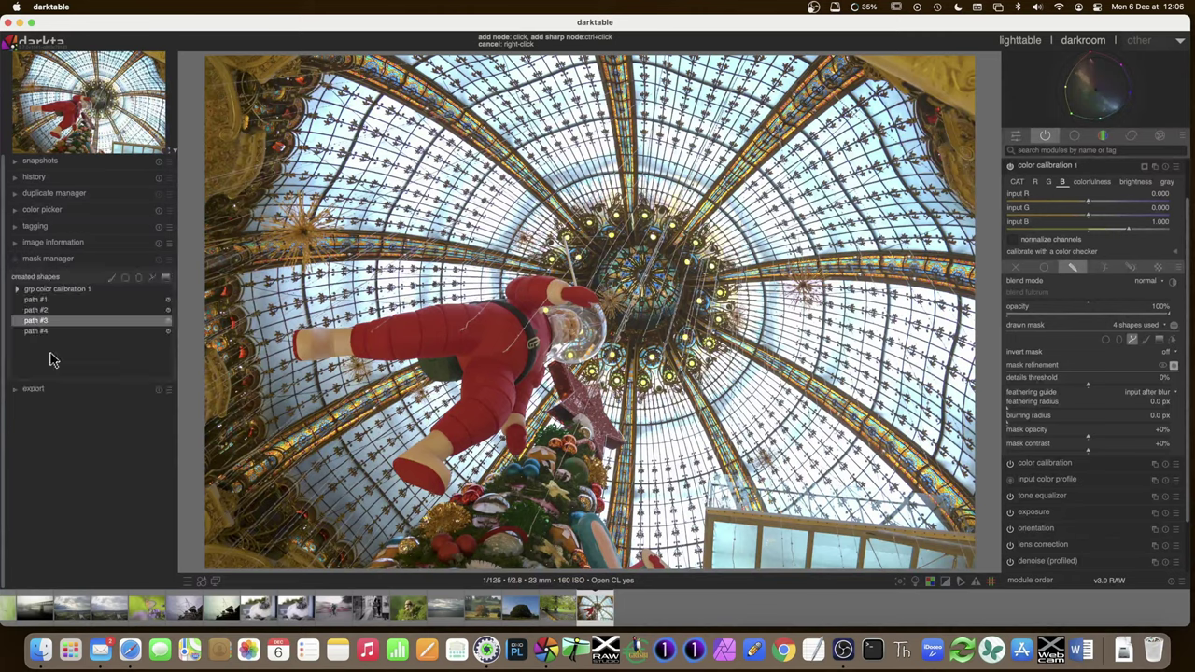
# Step: Preview the four-path mask, then switch blending to drawn & parametric mask
pyautogui.click(1174, 366)
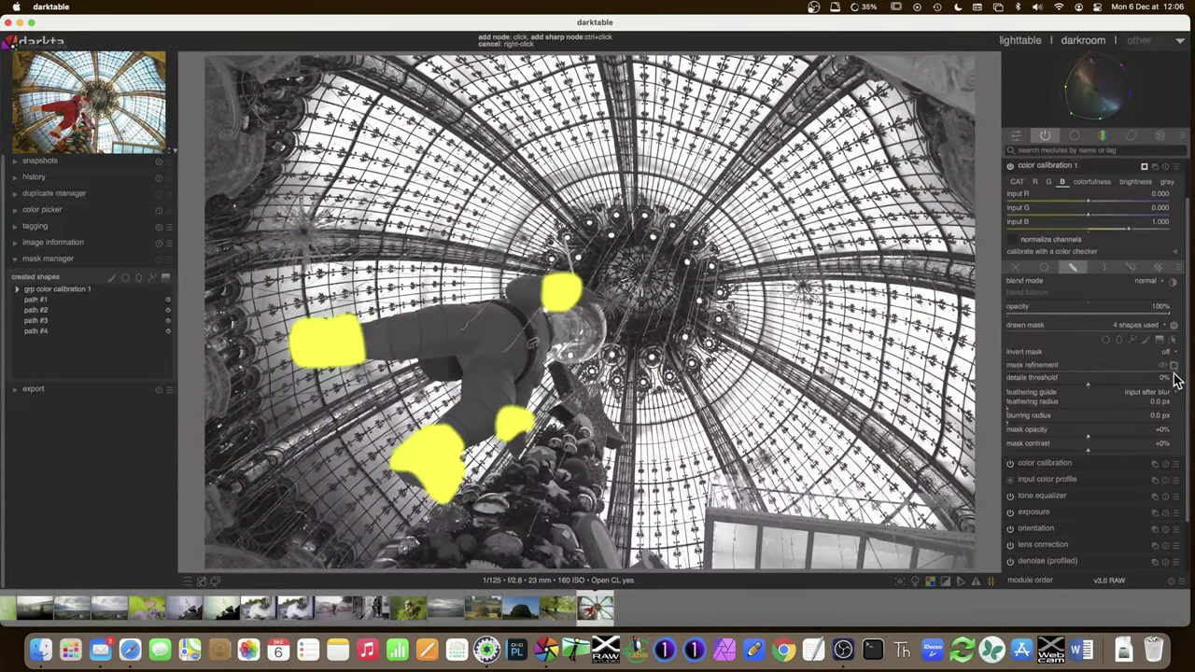
pyautogui.click(1175, 366)
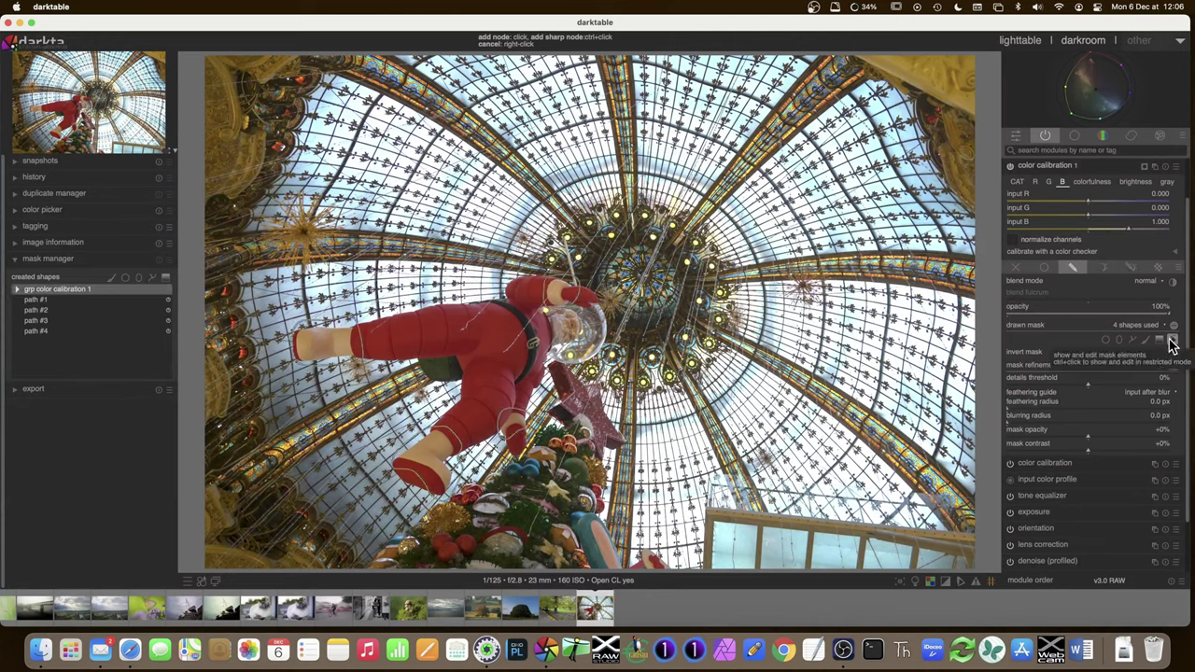
pyautogui.click(1173, 367)
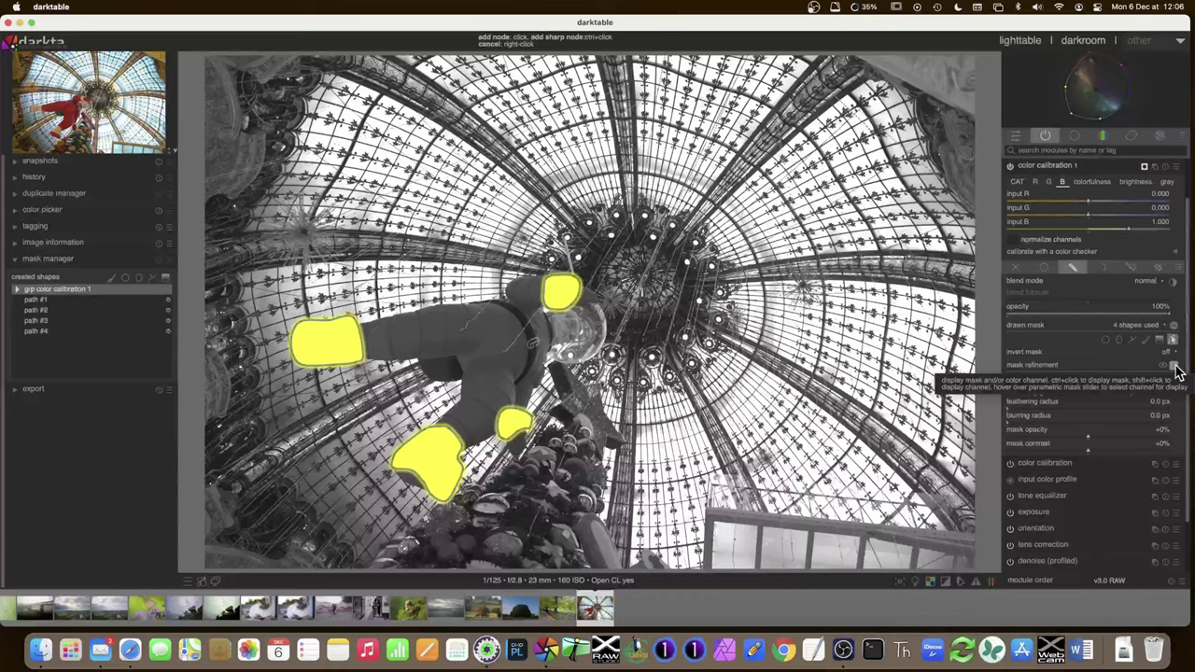
pyautogui.click(1130, 269)
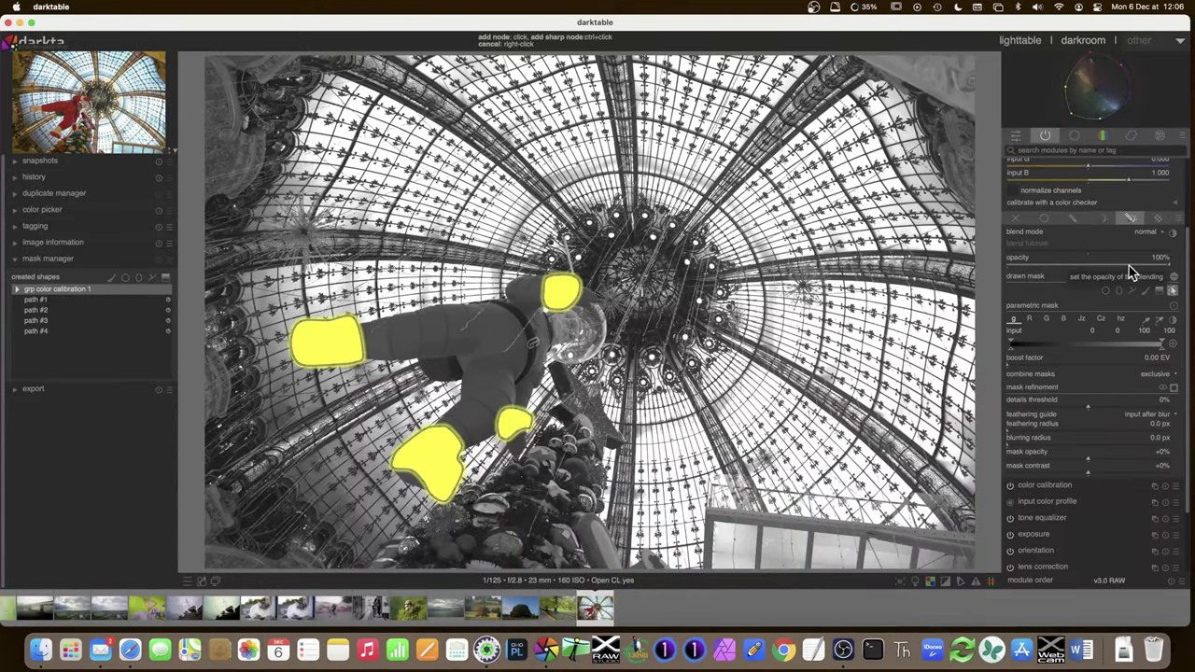
# Step: Inspect the parametric mask's hz, Cz and Jz channels as channel views on the photo
pyautogui.click(1174, 392)
pyautogui.click(1120, 319)
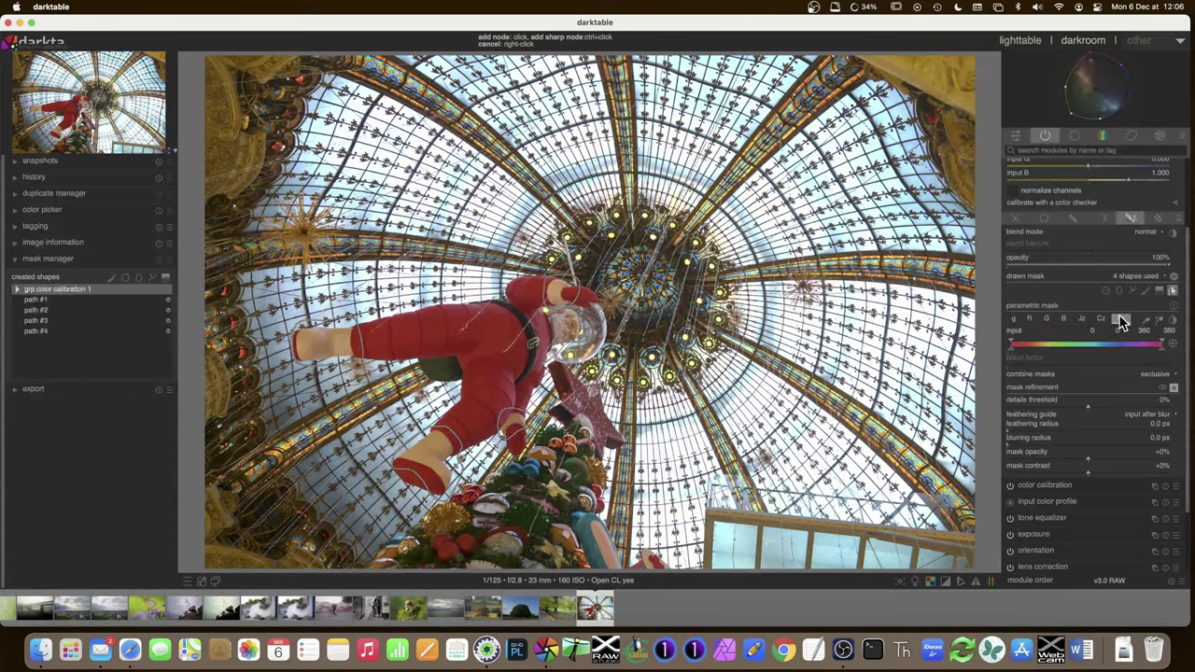
pyautogui.press('c')
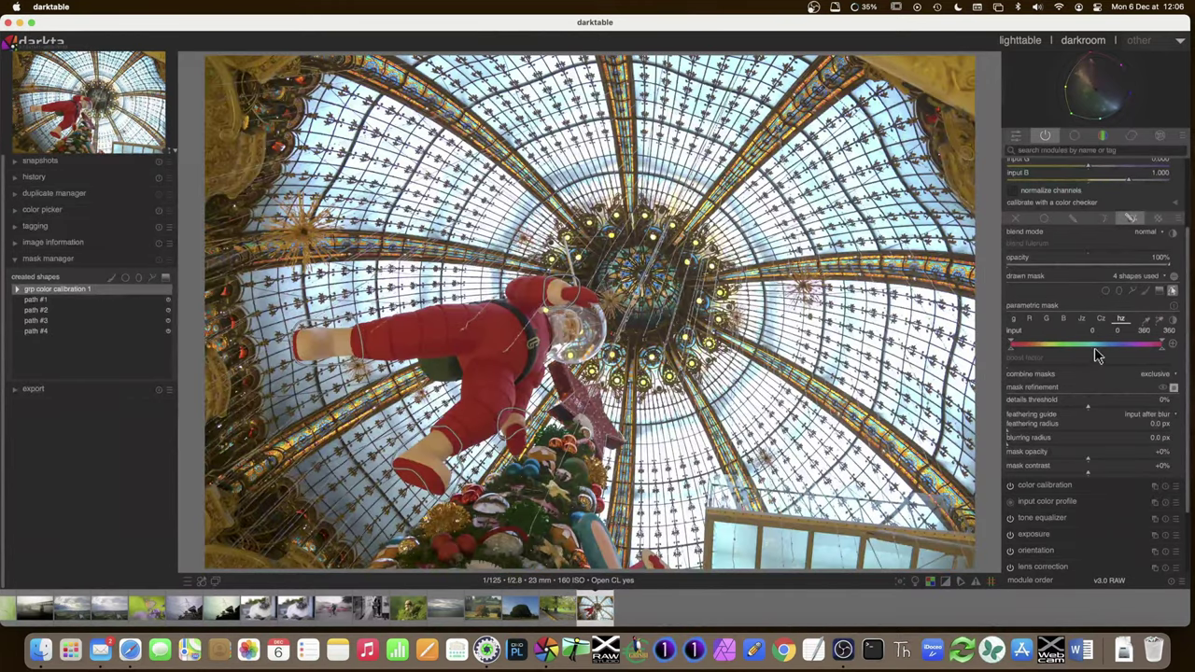
pyautogui.moveTo(1097, 350)
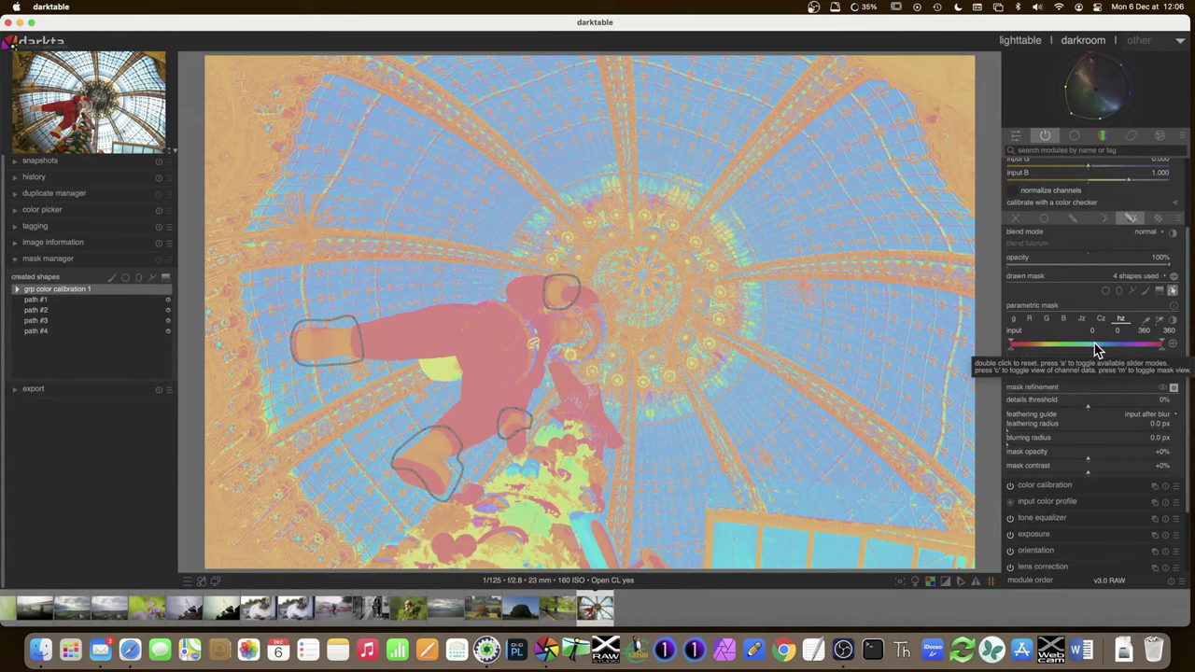
pyautogui.click(1102, 318)
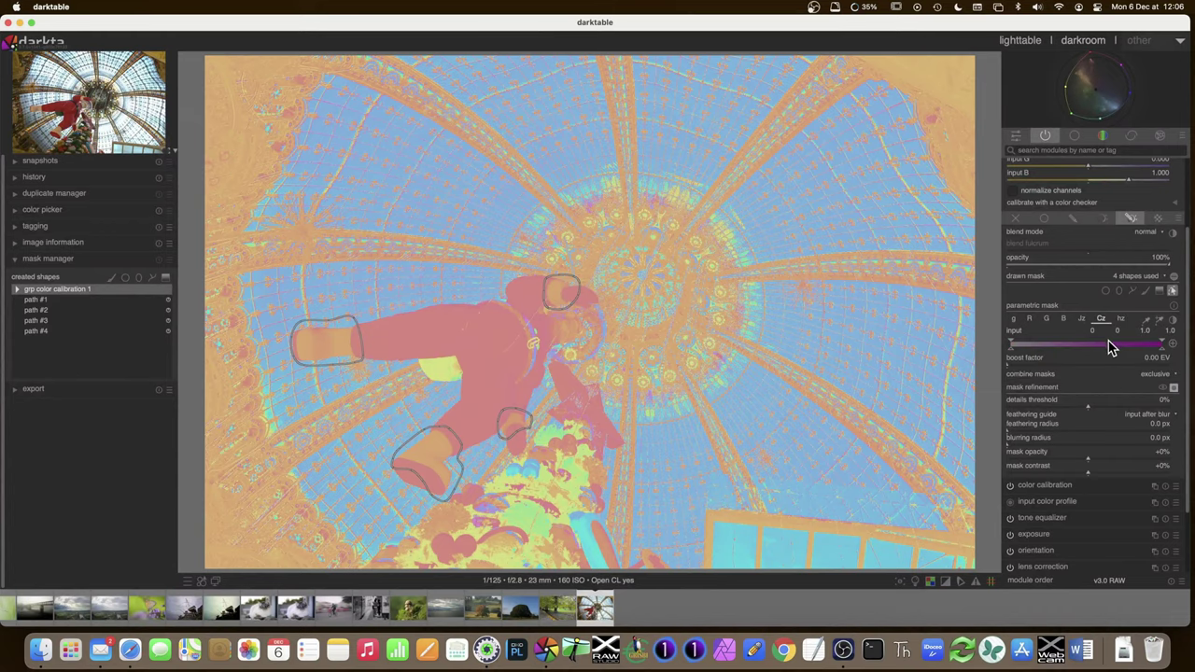
pyautogui.moveTo(1104, 347)
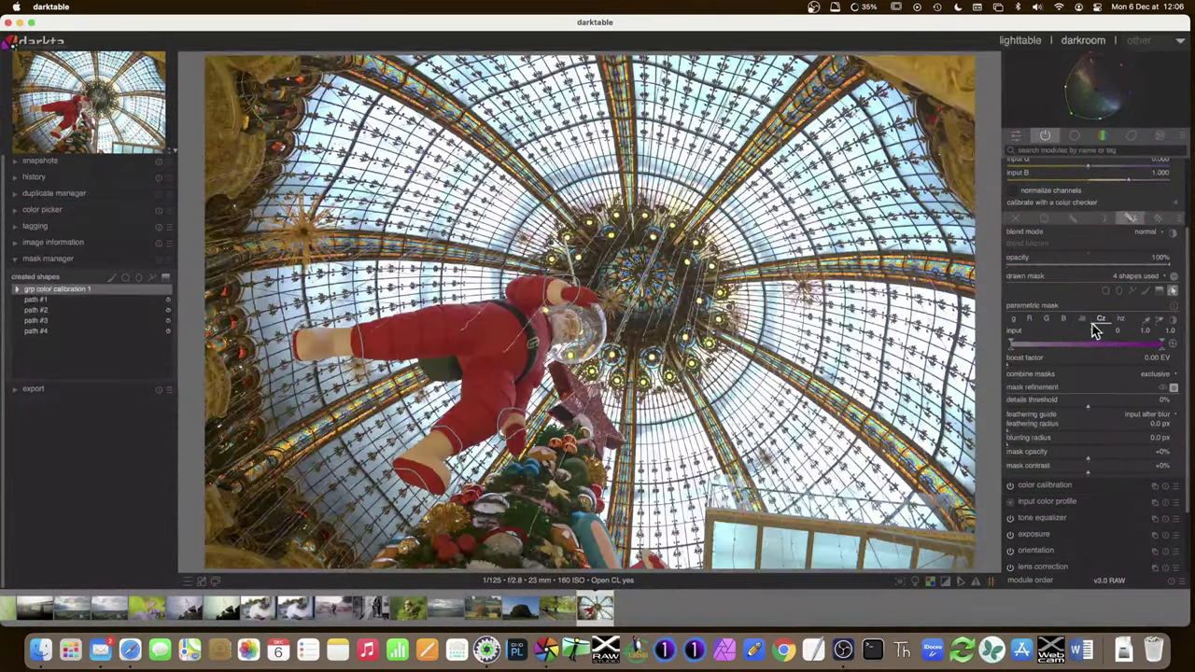
pyautogui.click(1081, 320)
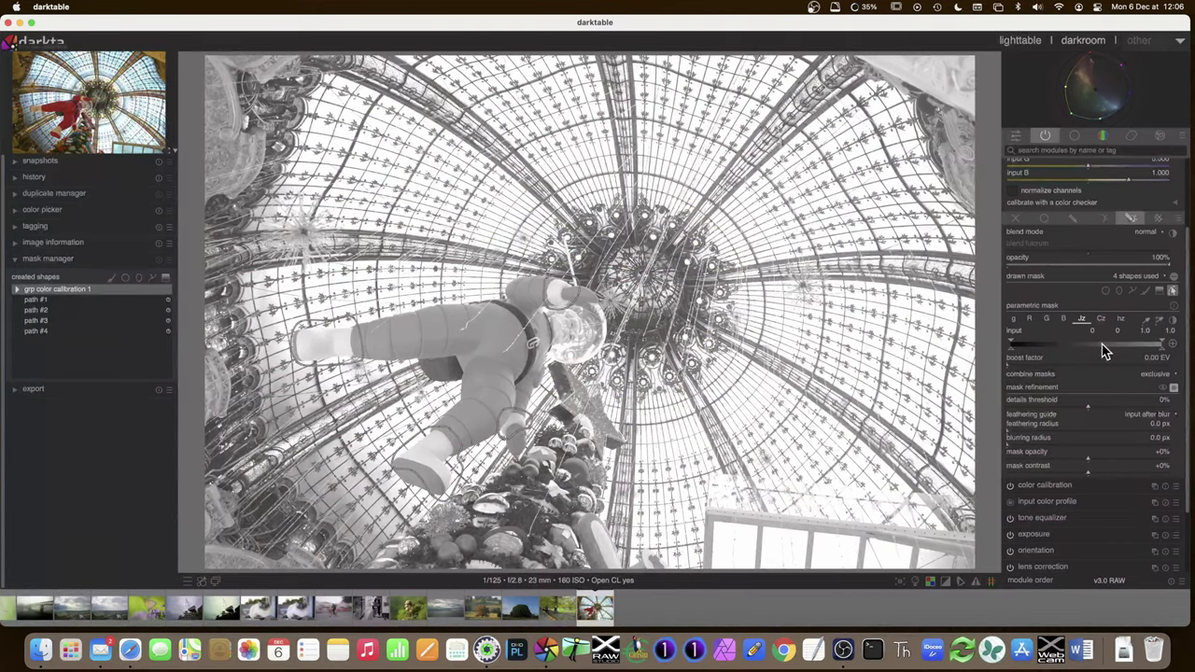
pyautogui.press('c')
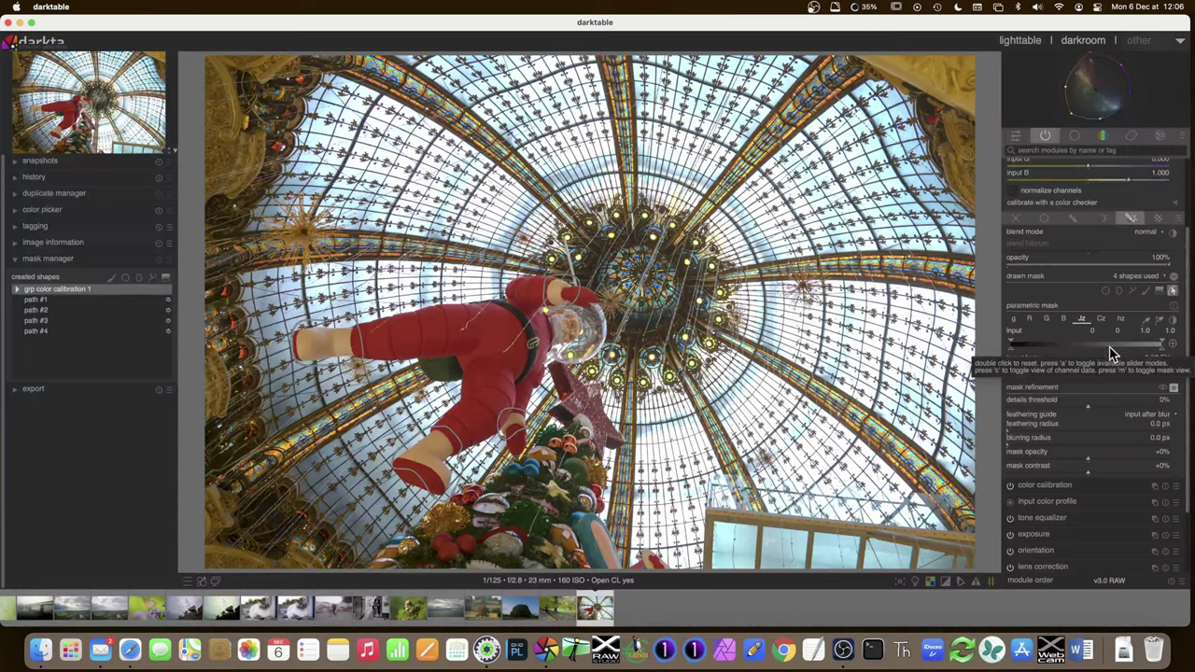
# Step: Narrow the Jz range to a lower limit near 0.45, then revert to a drawn-only mask
pyautogui.click(1174, 392)
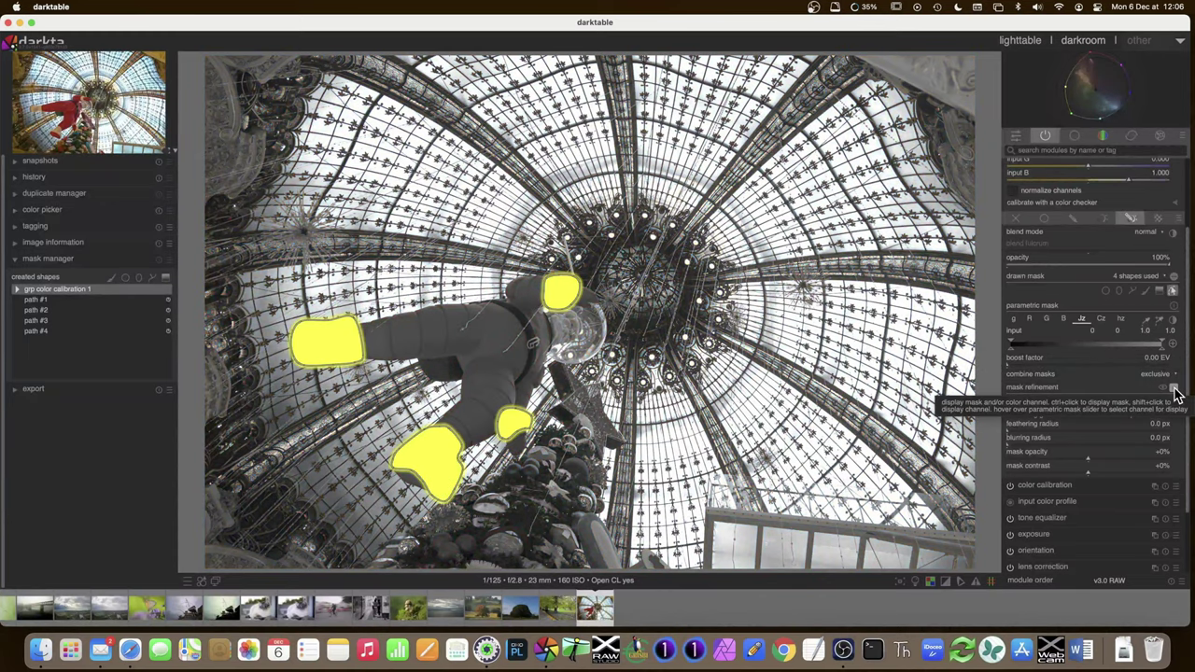
pyautogui.scroll(-1, 1040, 346)
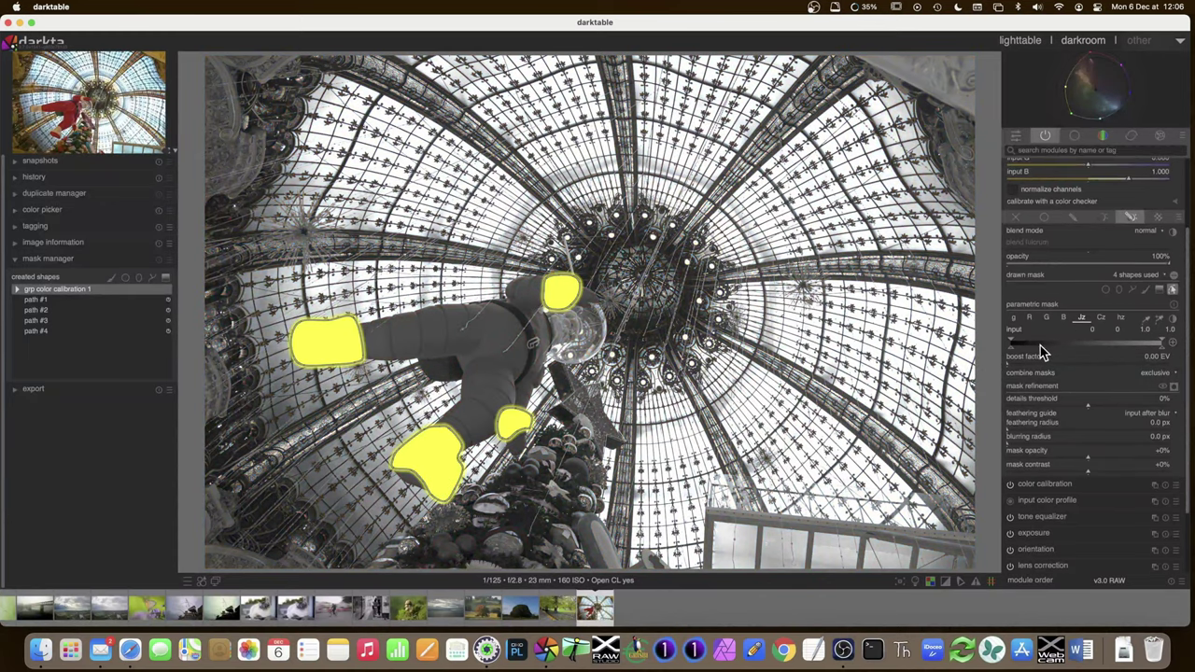
pyautogui.moveTo(1013, 352); pyautogui.dragTo(1071, 351)
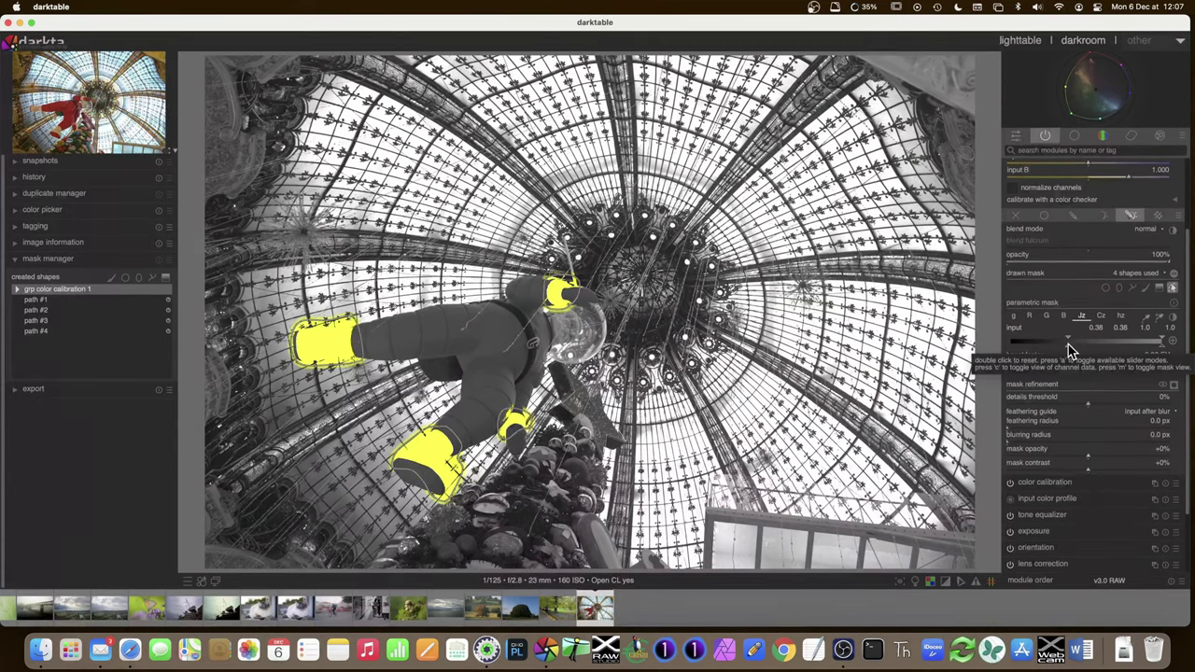
pyautogui.moveTo(1068, 345); pyautogui.dragTo(1095, 344)
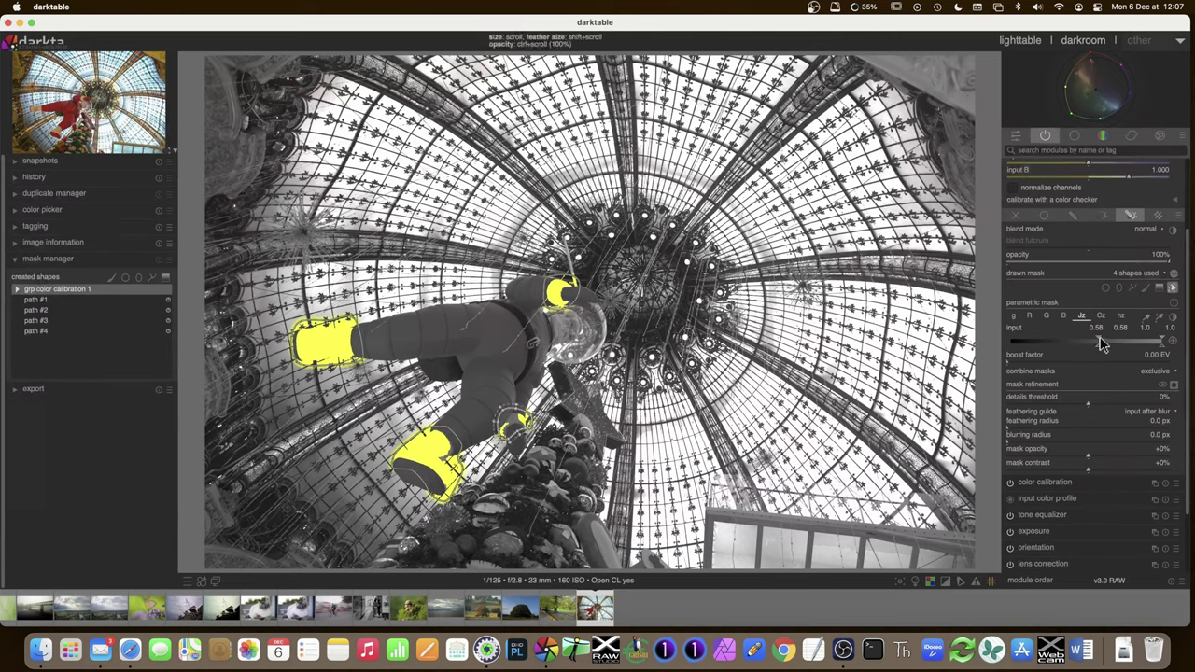
pyautogui.moveTo(1098, 344); pyautogui.dragTo(1092, 345)
pyautogui.moveTo(1086, 352); pyautogui.dragTo(1073, 352)
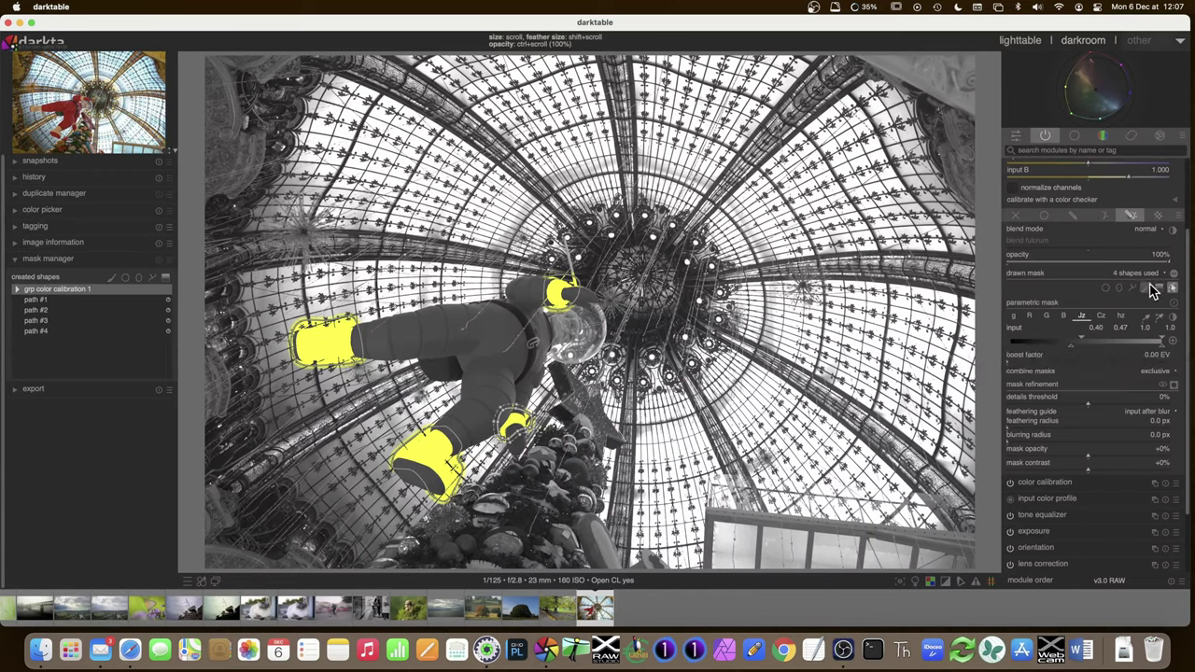
pyautogui.scroll(1, 1120, 289)
pyautogui.click(1072, 258)
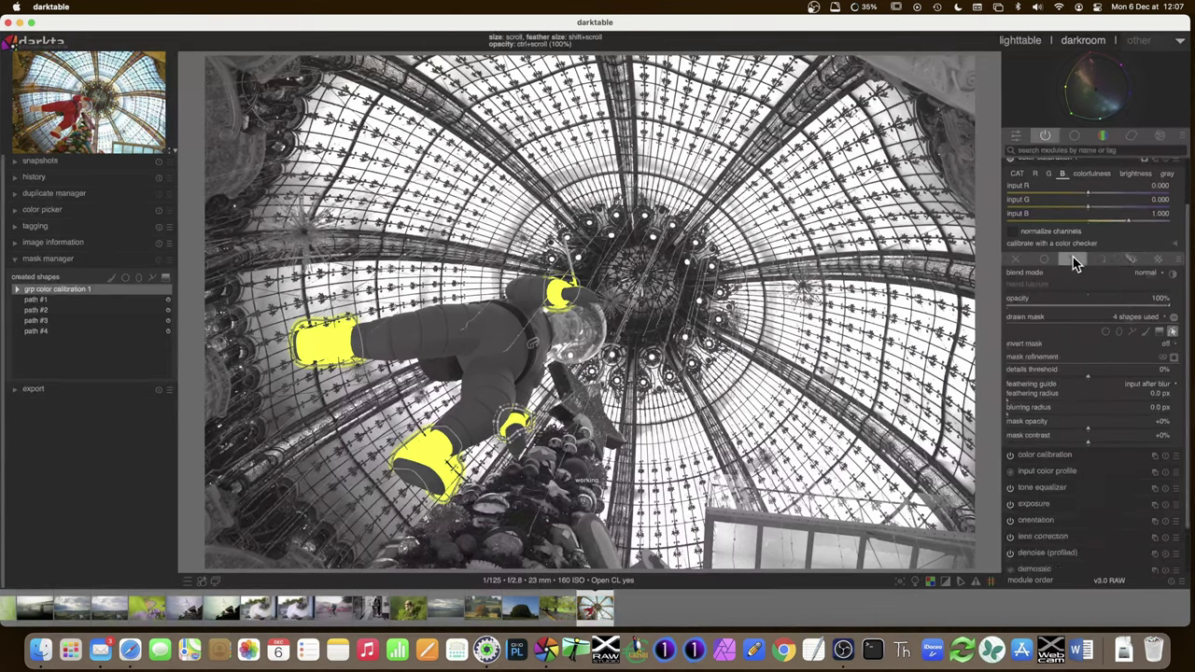
# Step: Restore drawn & parametric masking and limit the hue range to about 32–106
pyautogui.click(1130, 260)
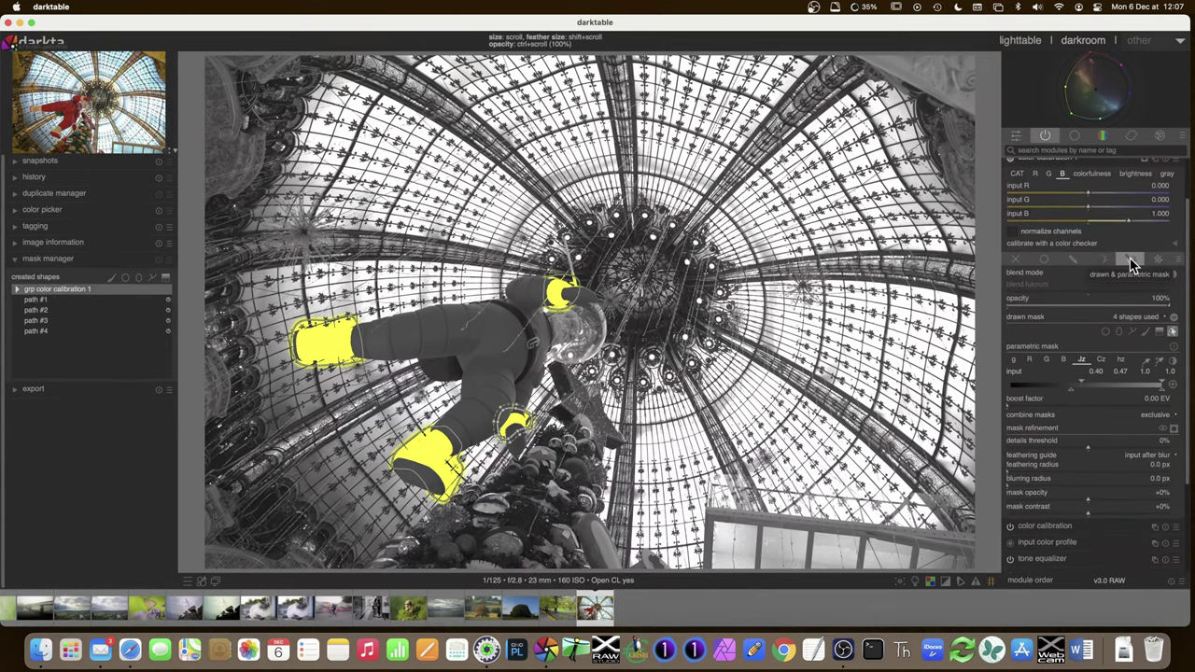
pyautogui.click(1120, 361)
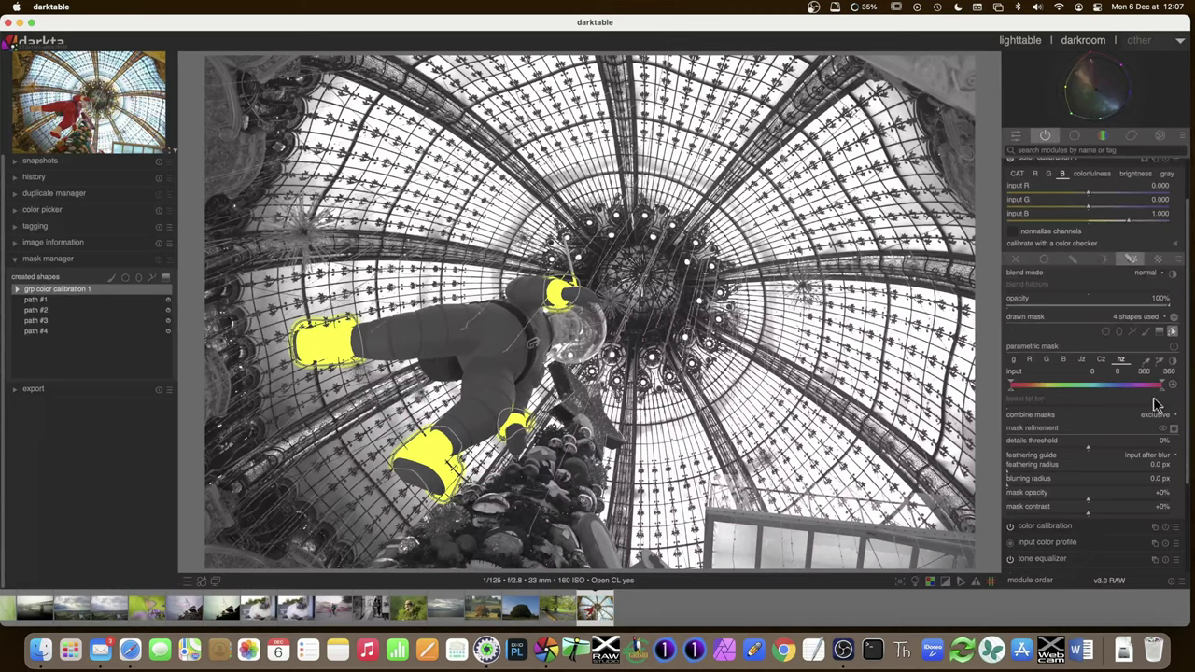
pyautogui.moveTo(1163, 396); pyautogui.dragTo(1096, 389)
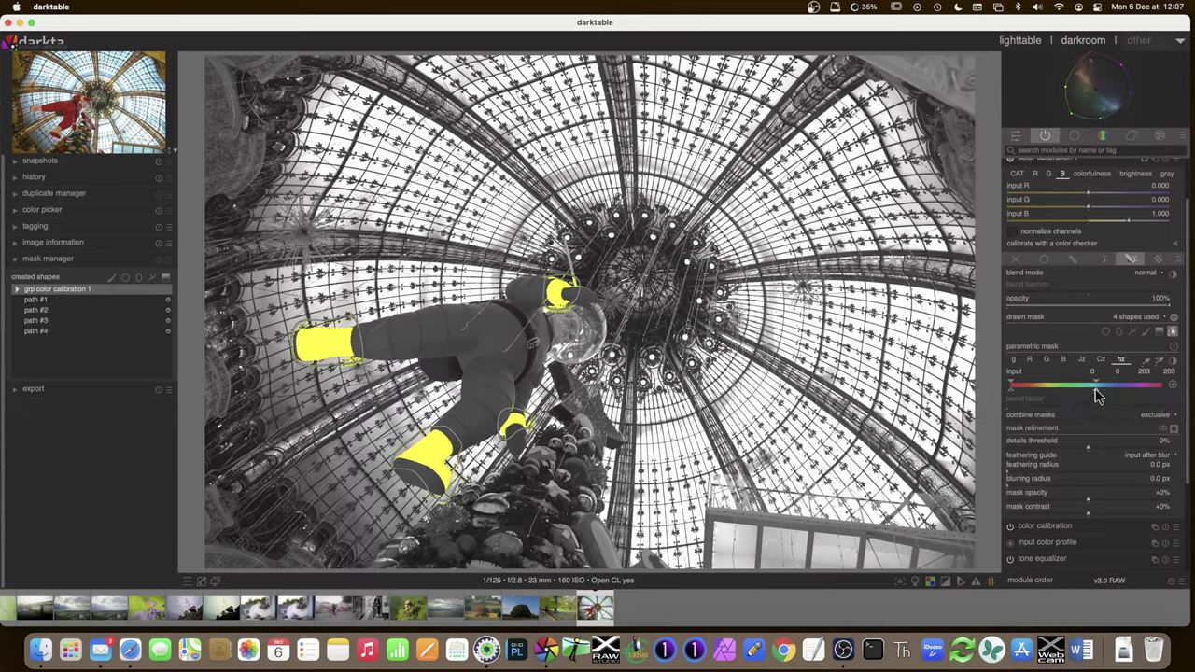
pyautogui.moveTo(1095, 397); pyautogui.dragTo(1043, 397)
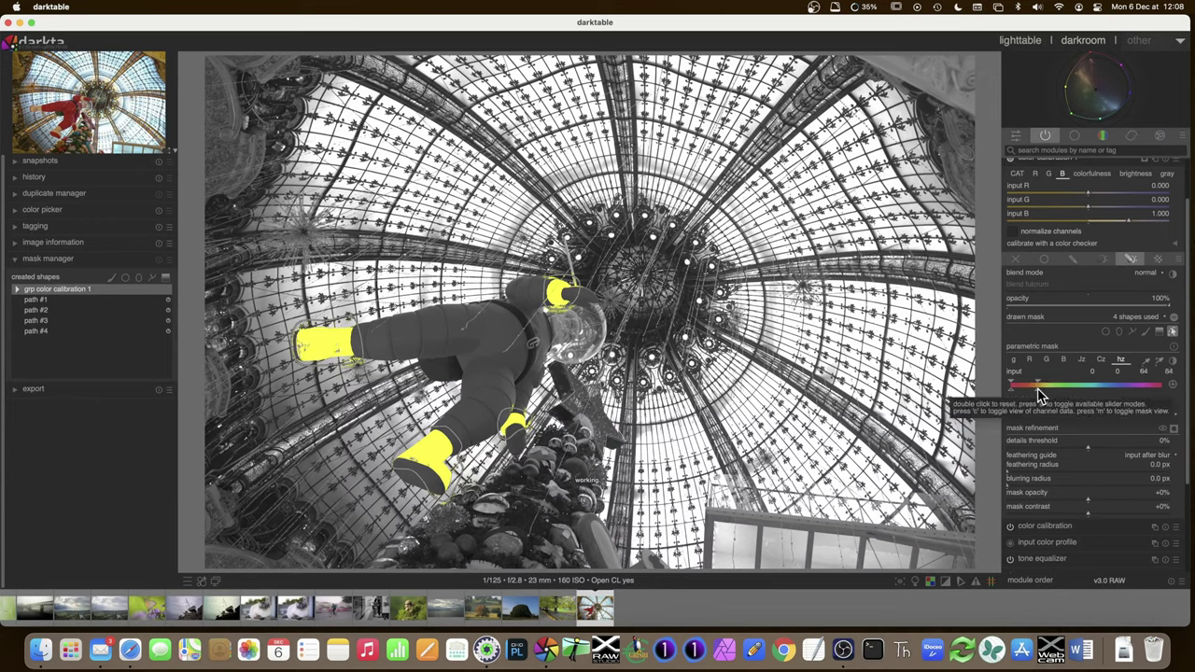
pyautogui.moveTo(1039, 396)
pyautogui.mouseDown()
pyautogui.moveTo(1055, 392)
pyautogui.moveTo(1021, 395)
pyautogui.moveTo(1017, 419)
pyautogui.moveTo(1011, 378)
pyautogui.moveTo(1010, 394)
pyautogui.moveTo(1034, 397)
pyautogui.mouseUp()
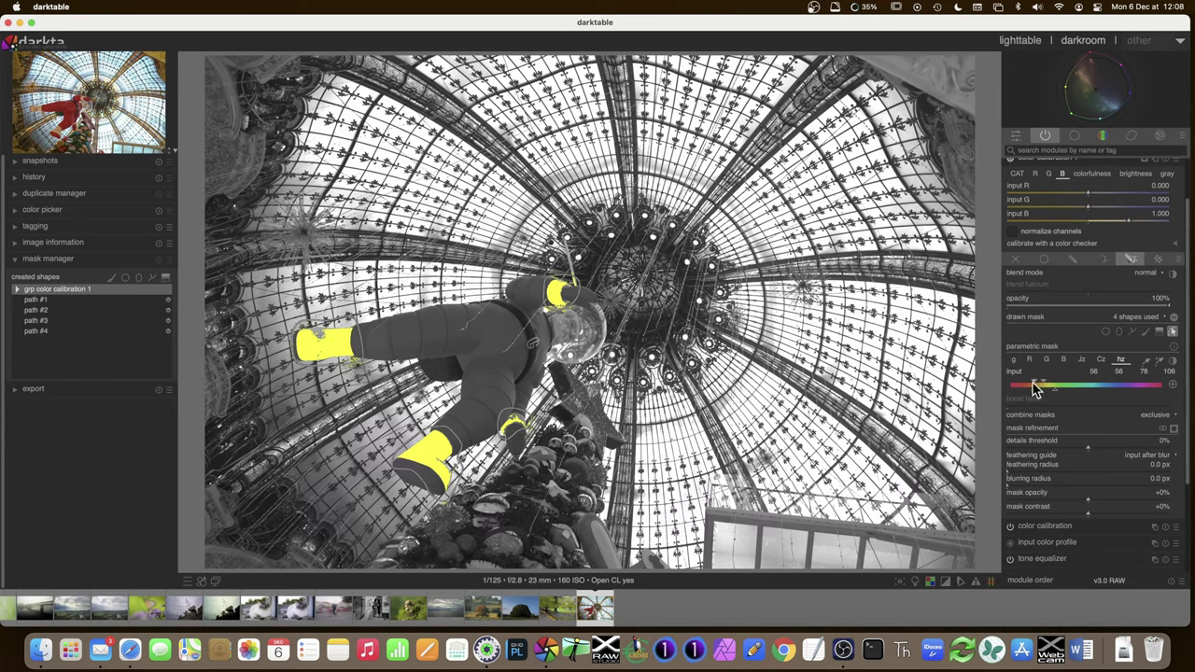
pyautogui.moveTo(1033, 388); pyautogui.dragTo(1029, 388)
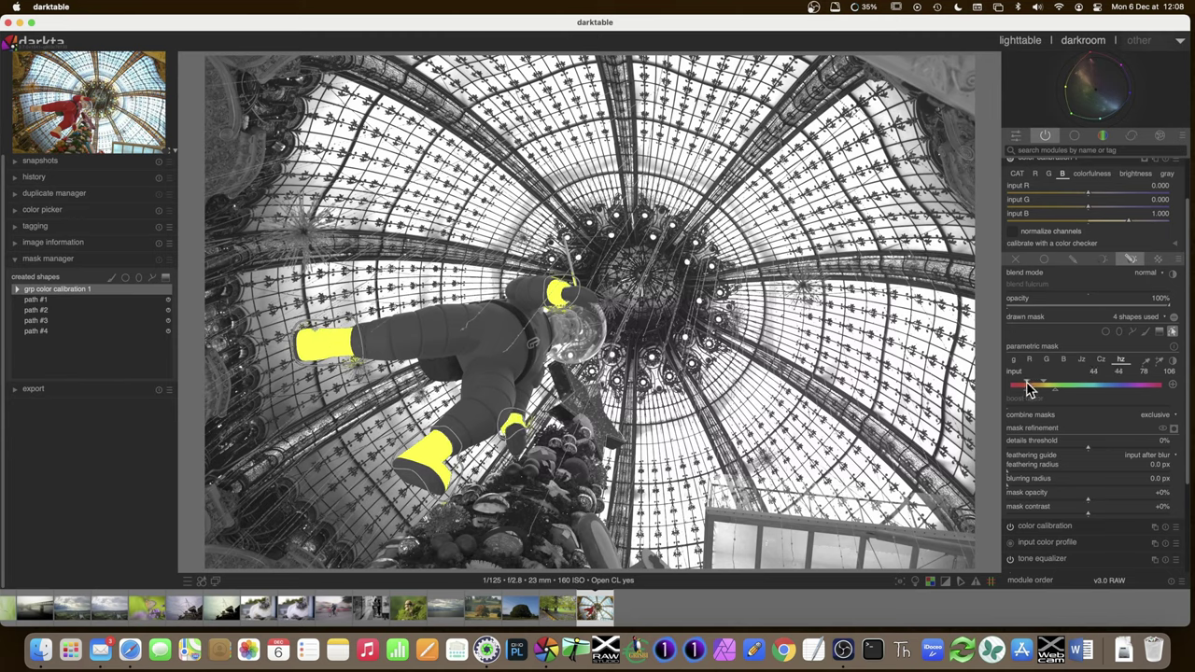
pyautogui.scroll(-3, 1028, 388)
# Step: Set mask feathering to 40.2 px and mask contrast to +22%
pyautogui.click(1027, 473)
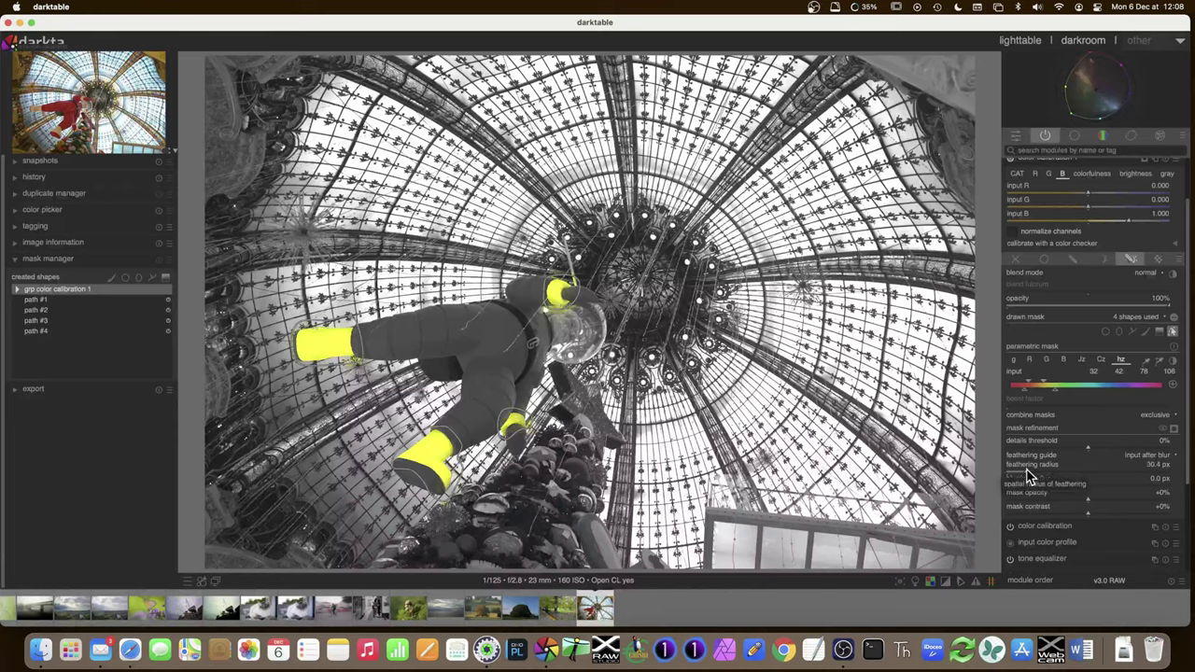
pyautogui.click(1037, 473)
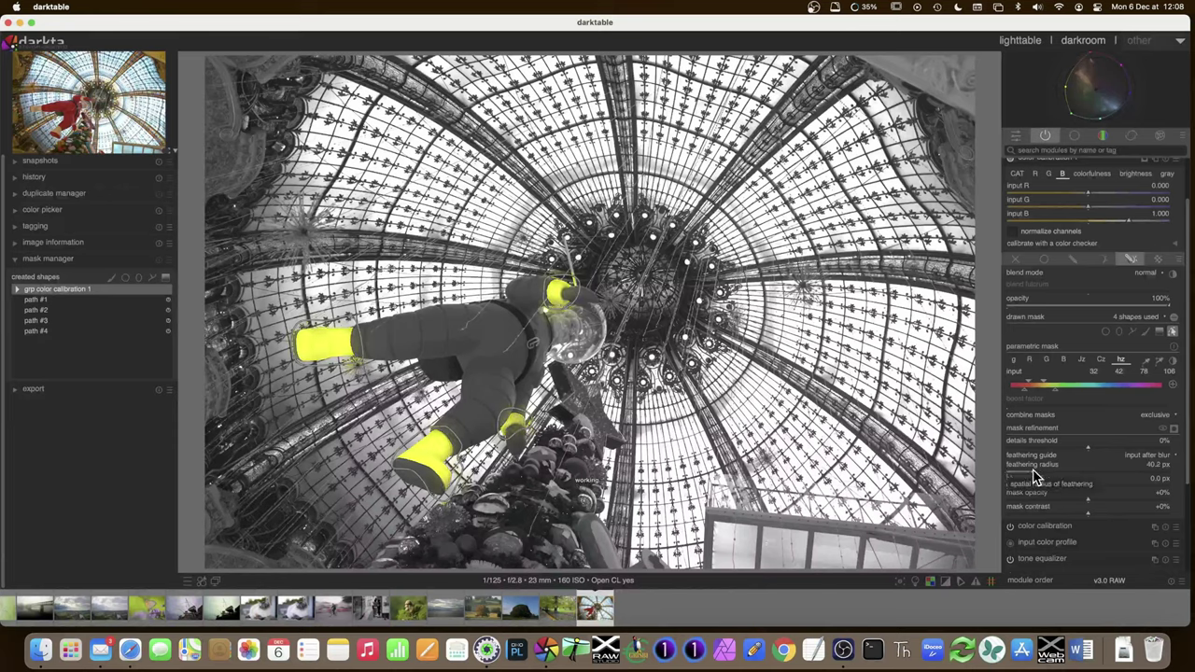
pyautogui.click(1110, 520)
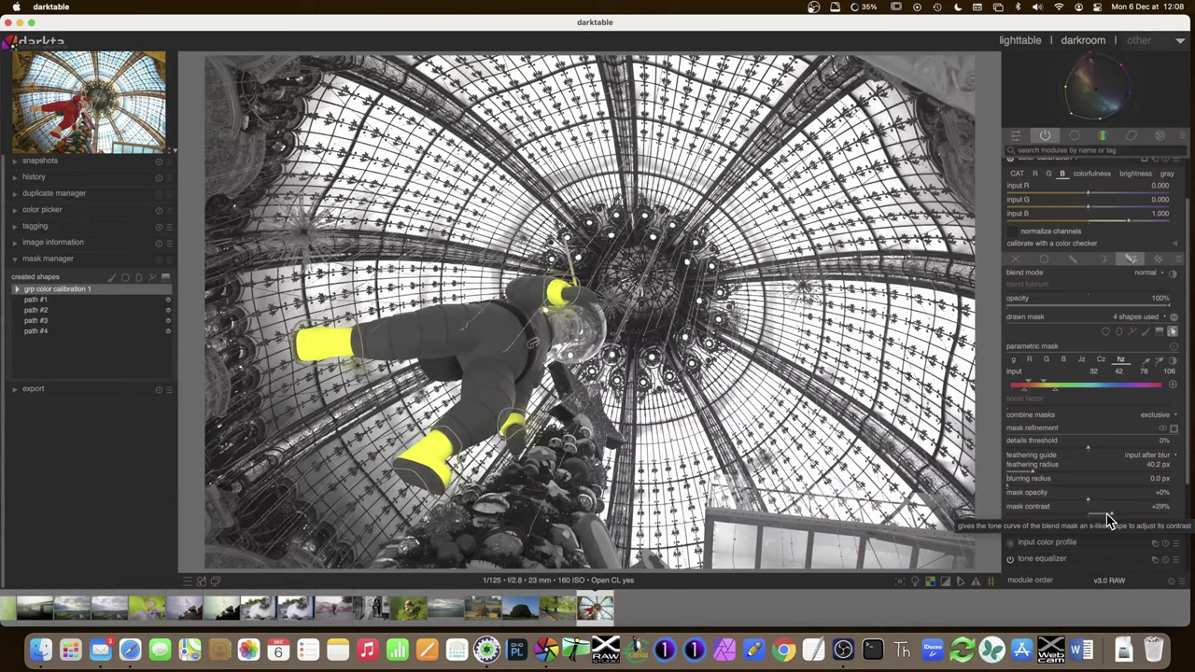
pyautogui.click(1105, 519)
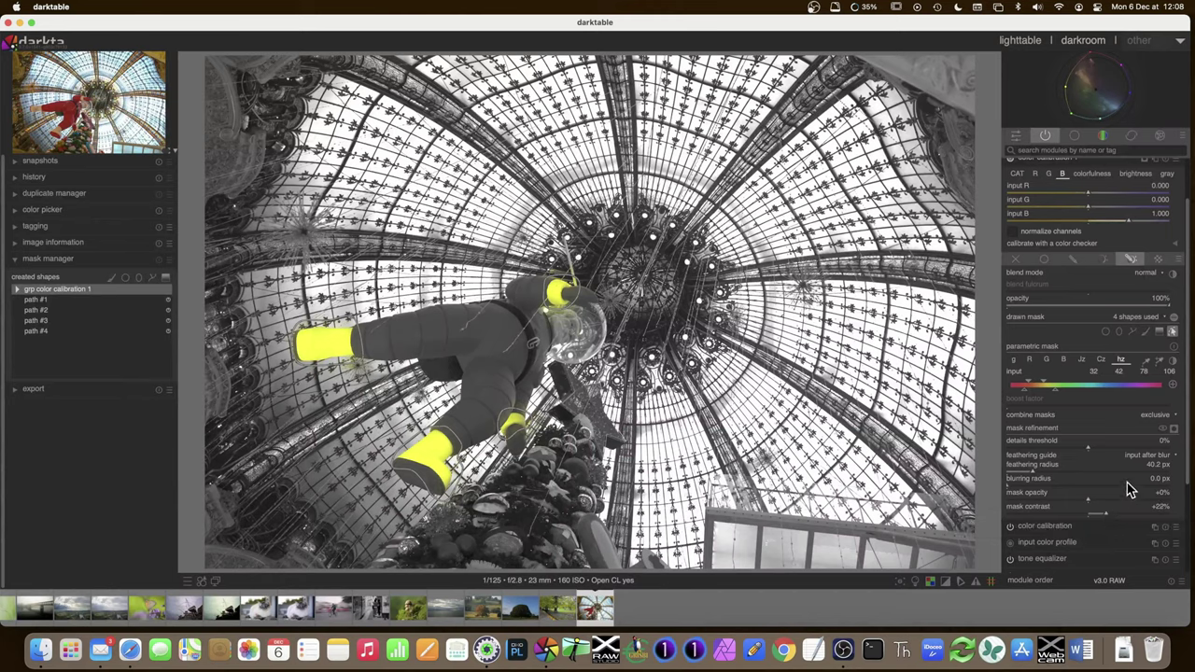
# Step: Compare the mask overlay, then hide it and zoom the view to 100%
pyautogui.click(1174, 429)
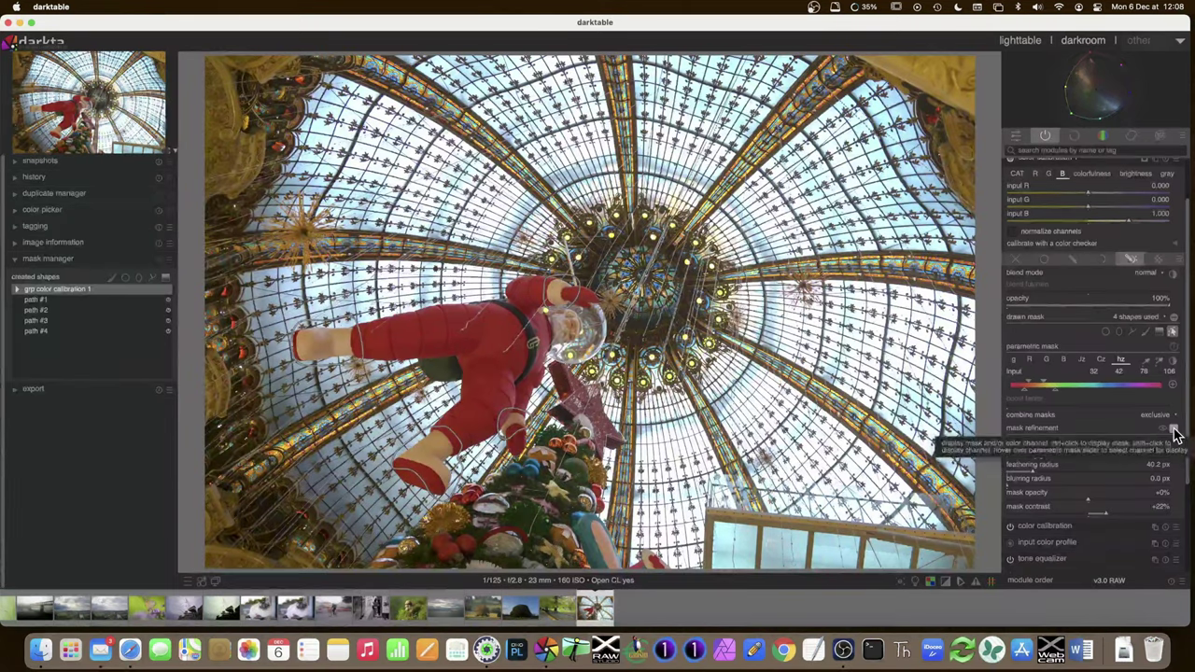
pyautogui.click(1174, 429)
pyautogui.click(1173, 429)
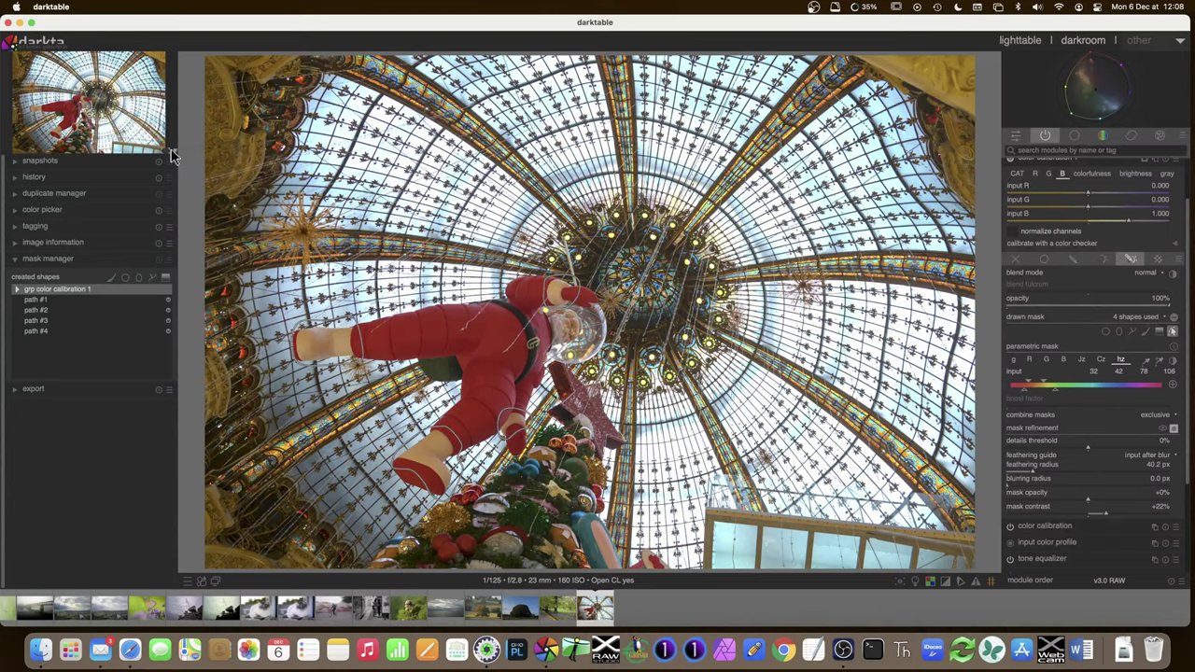
pyautogui.click(174, 151)
pyautogui.click(190, 176)
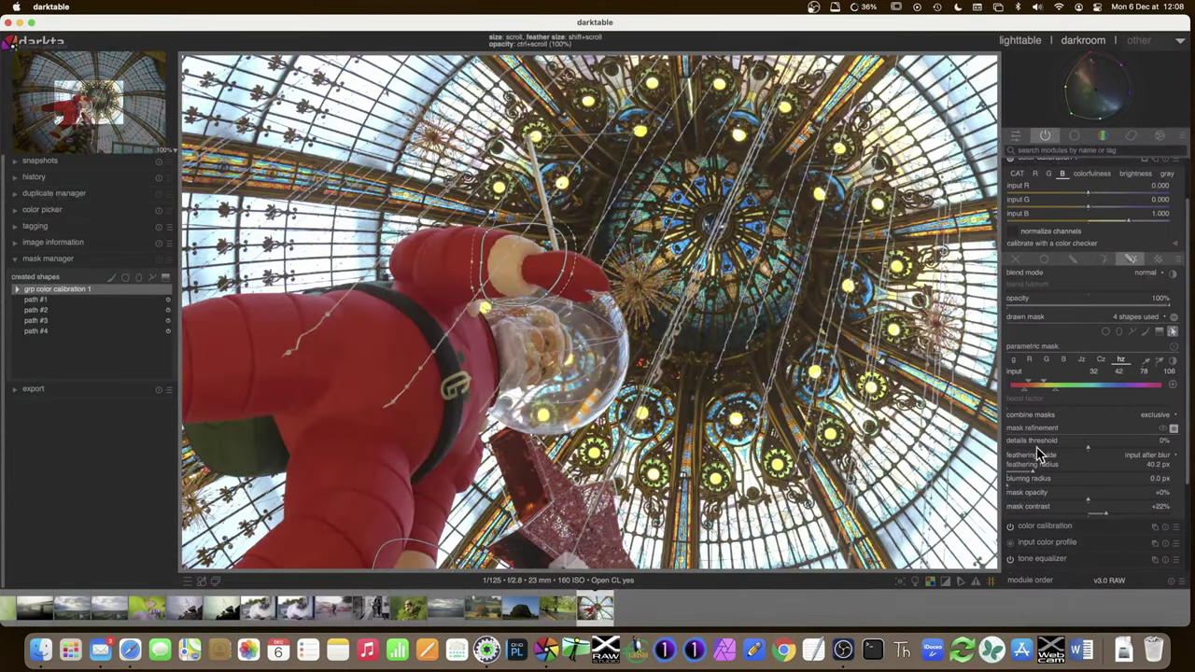
pyautogui.click(1173, 429)
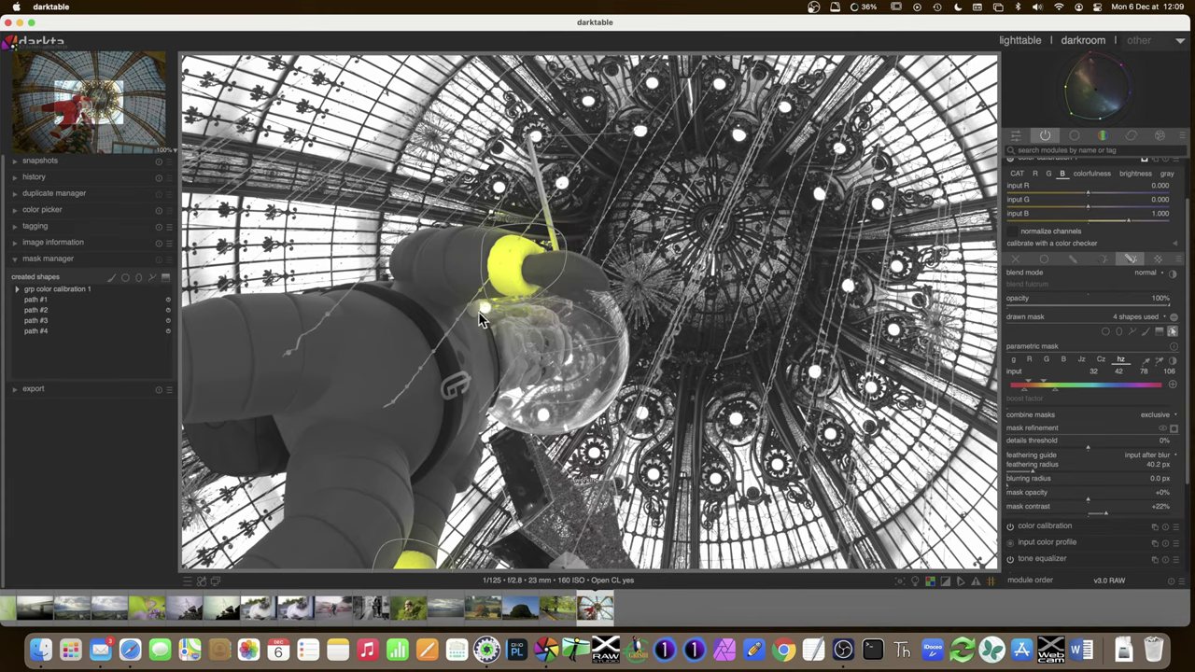
pyautogui.moveTo(84, 109); pyautogui.dragTo(42, 114)
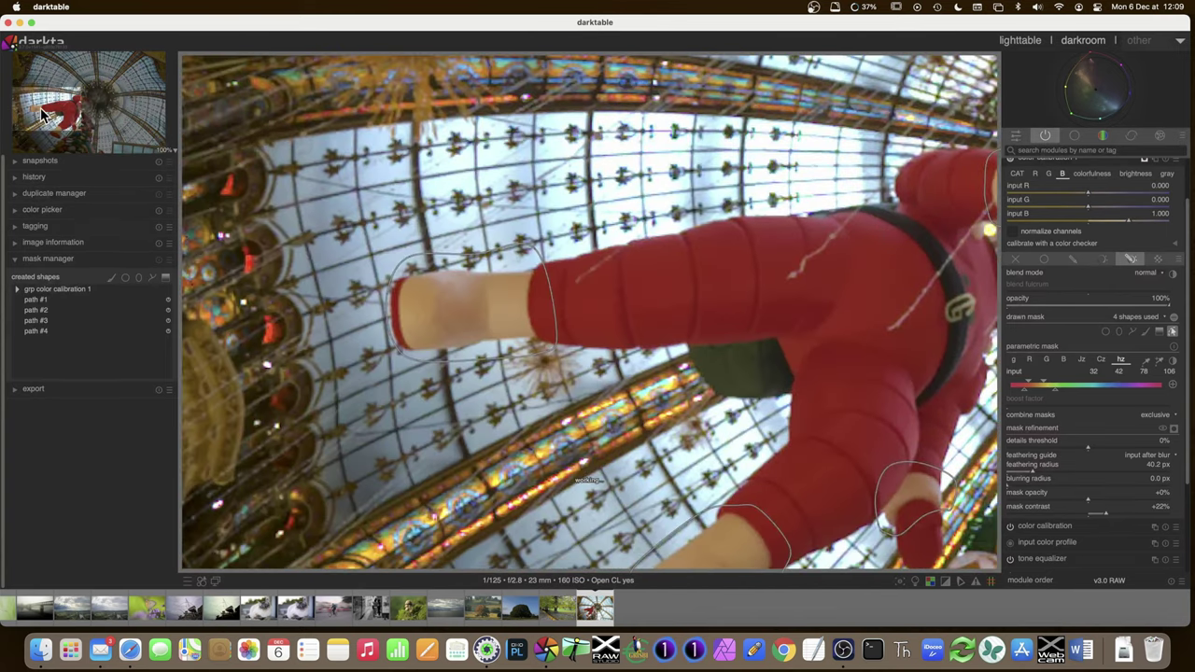
pyautogui.moveTo(48, 119); pyautogui.dragTo(60, 135)
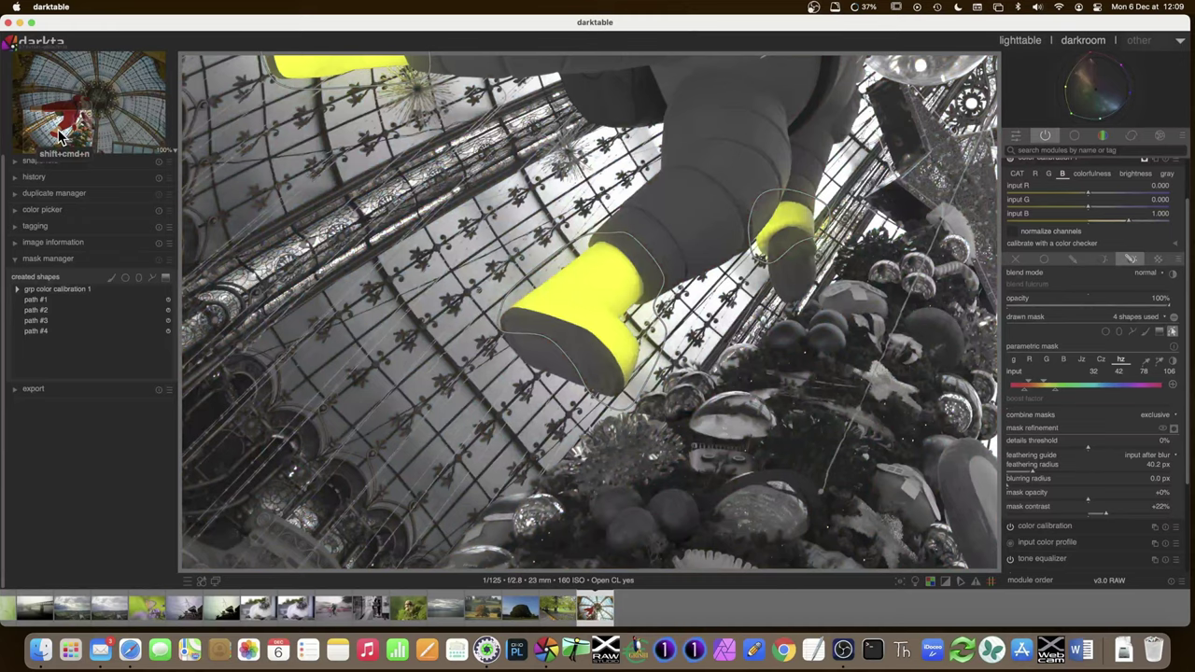
pyautogui.moveTo(59, 135); pyautogui.dragTo(79, 126)
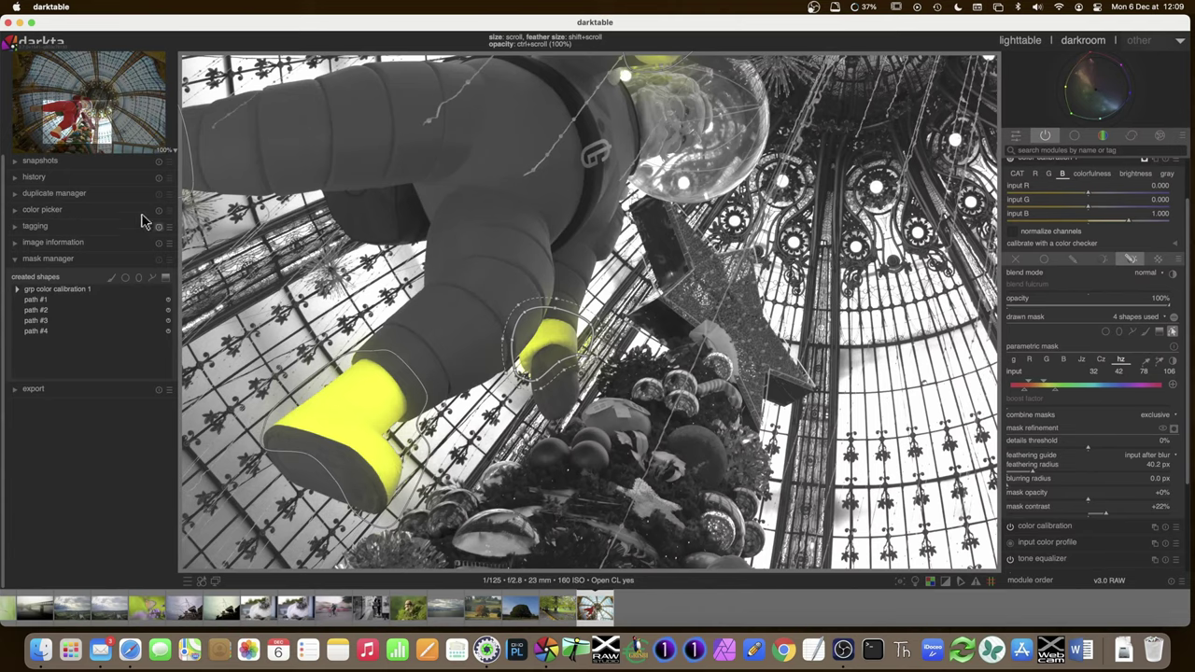
pyautogui.click(166, 150)
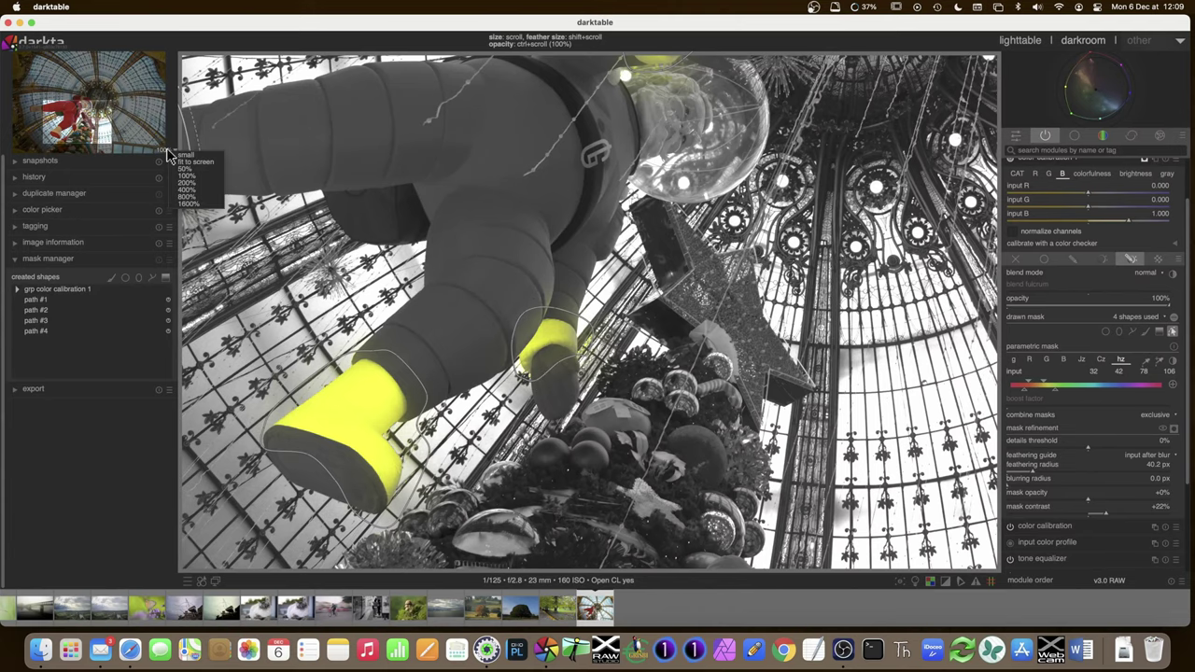
pyautogui.click(184, 161)
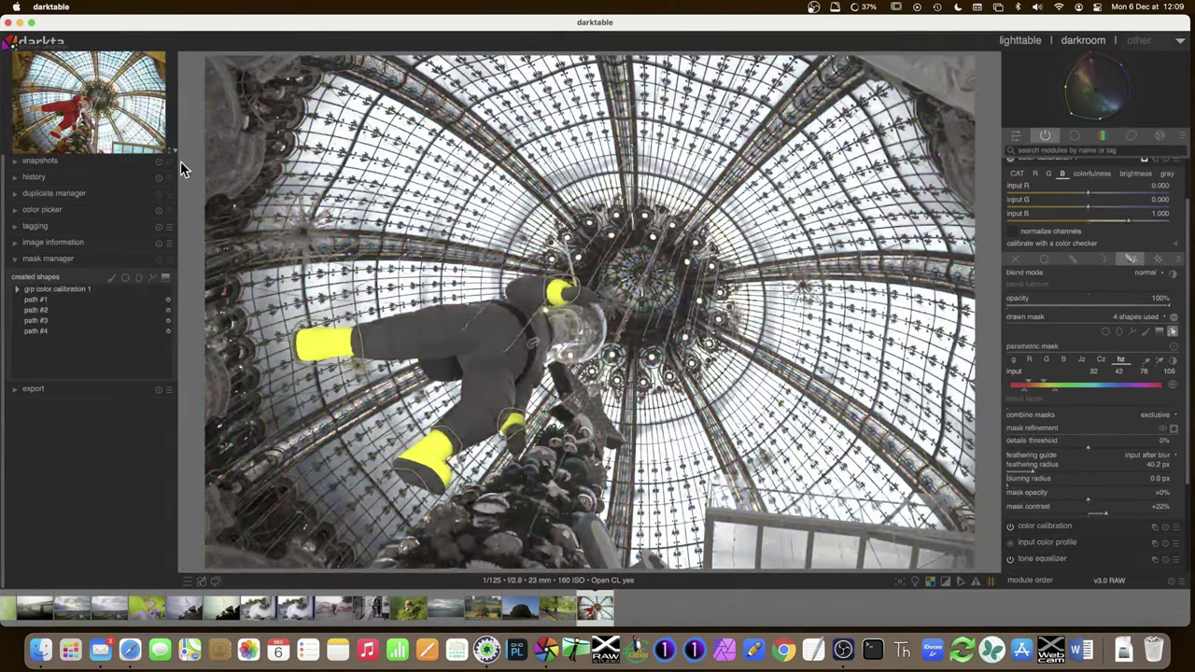
pyautogui.click(1173, 430)
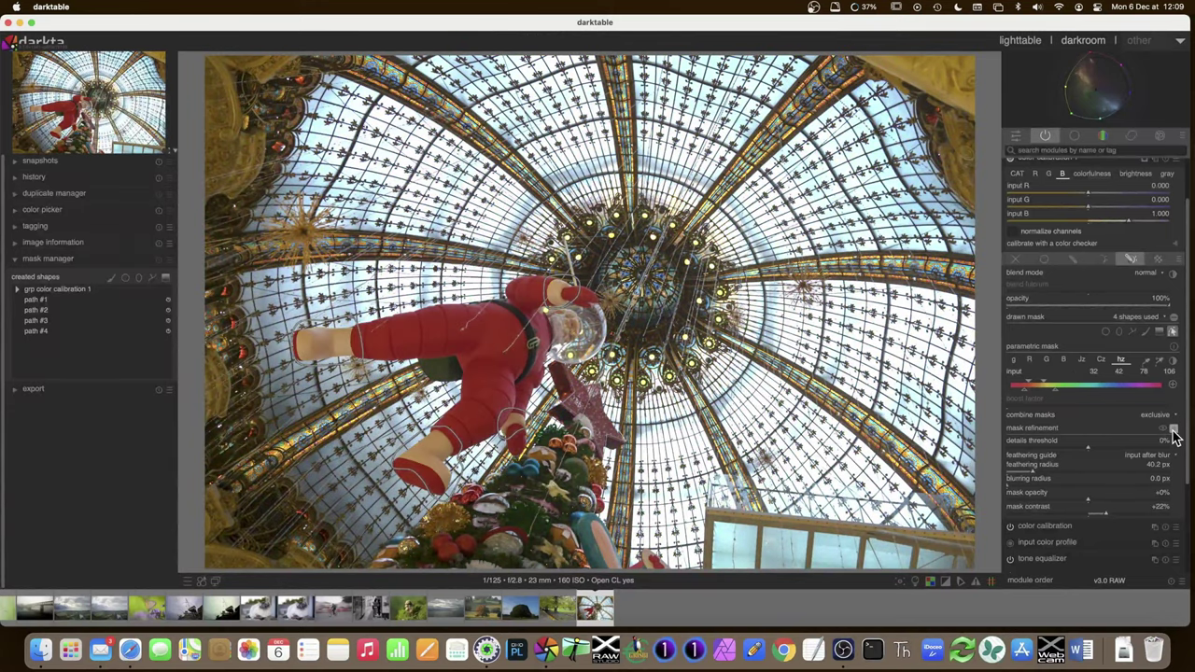
# Step: Sample Santa's boot with the colour picker (168 110 71), then lower the red input to 0.878
pyautogui.scroll(3, 1075, 310)
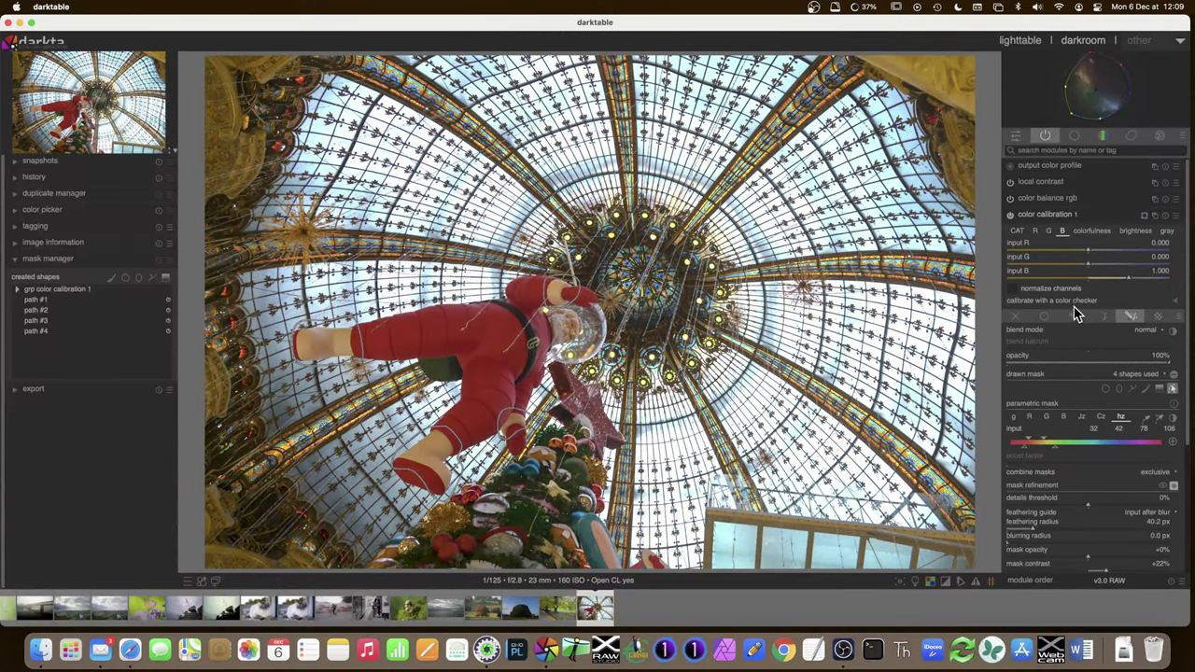
pyautogui.click(1034, 230)
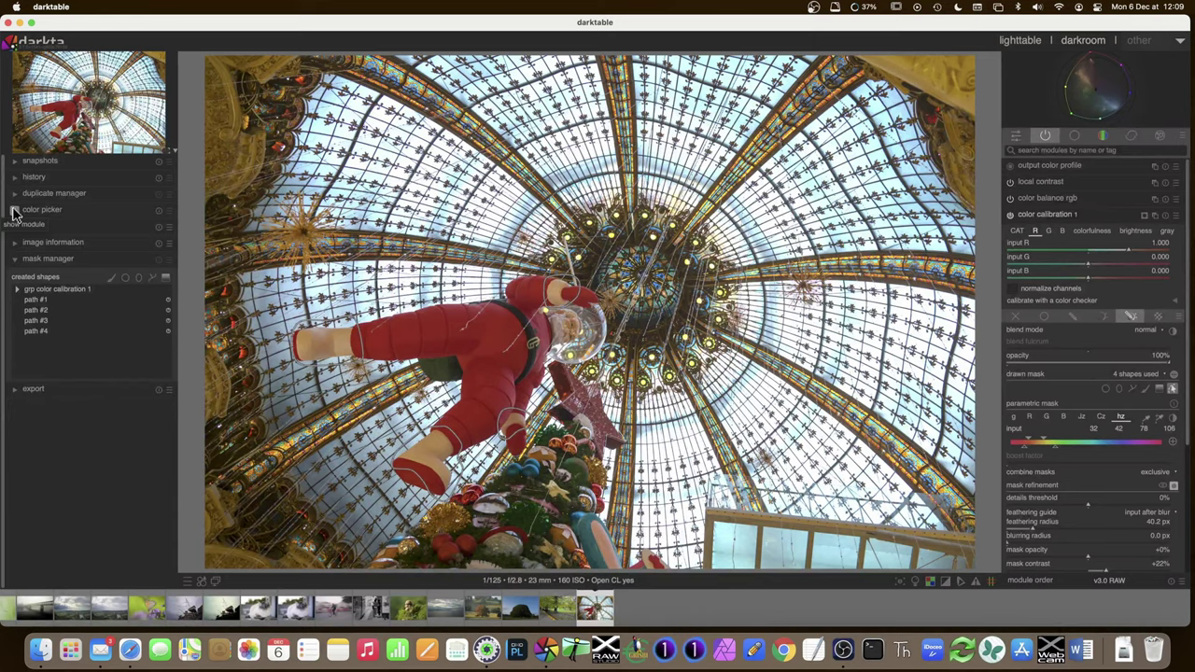
pyautogui.click(14, 212)
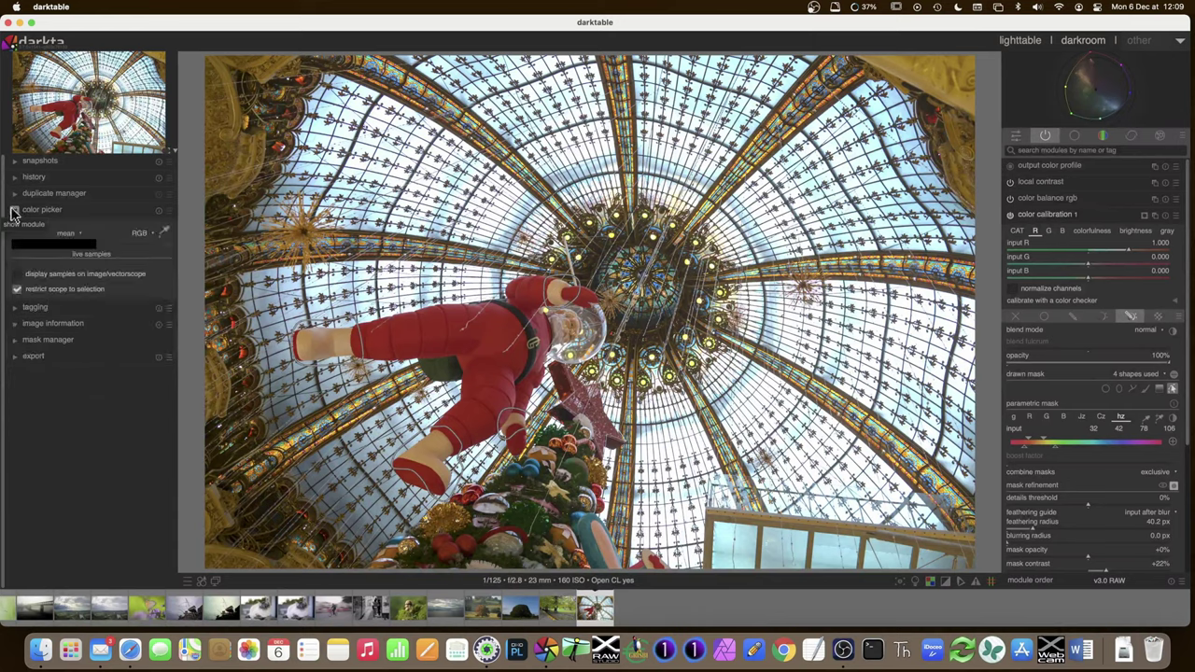
pyautogui.click(163, 233)
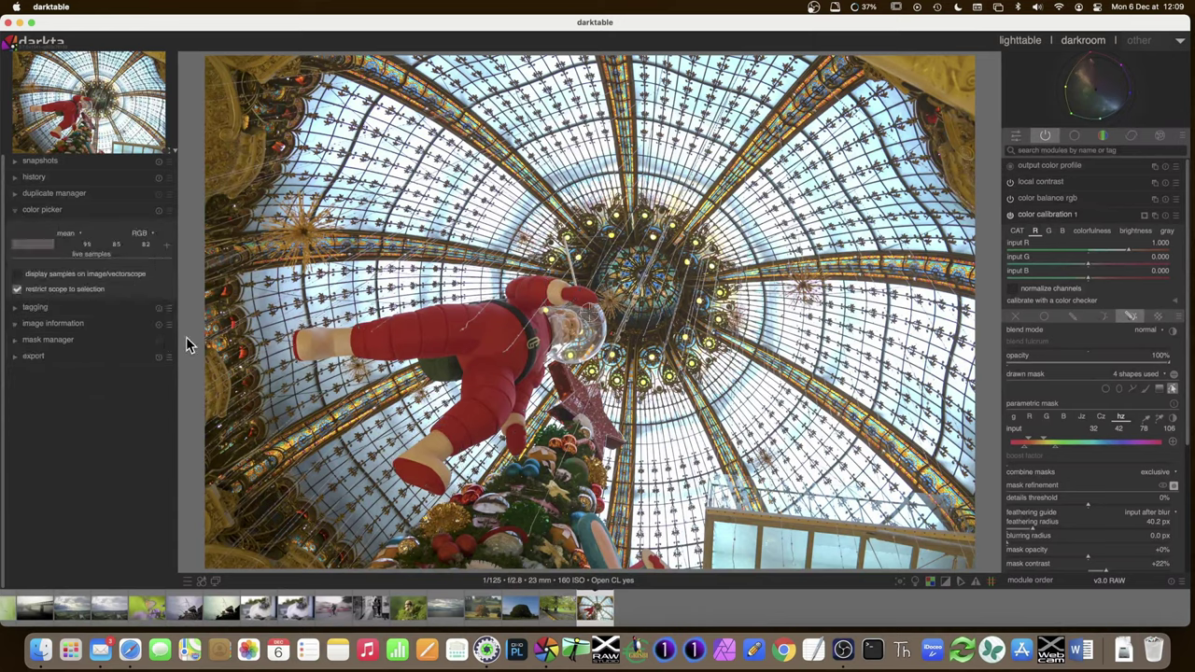
pyautogui.click(330, 340)
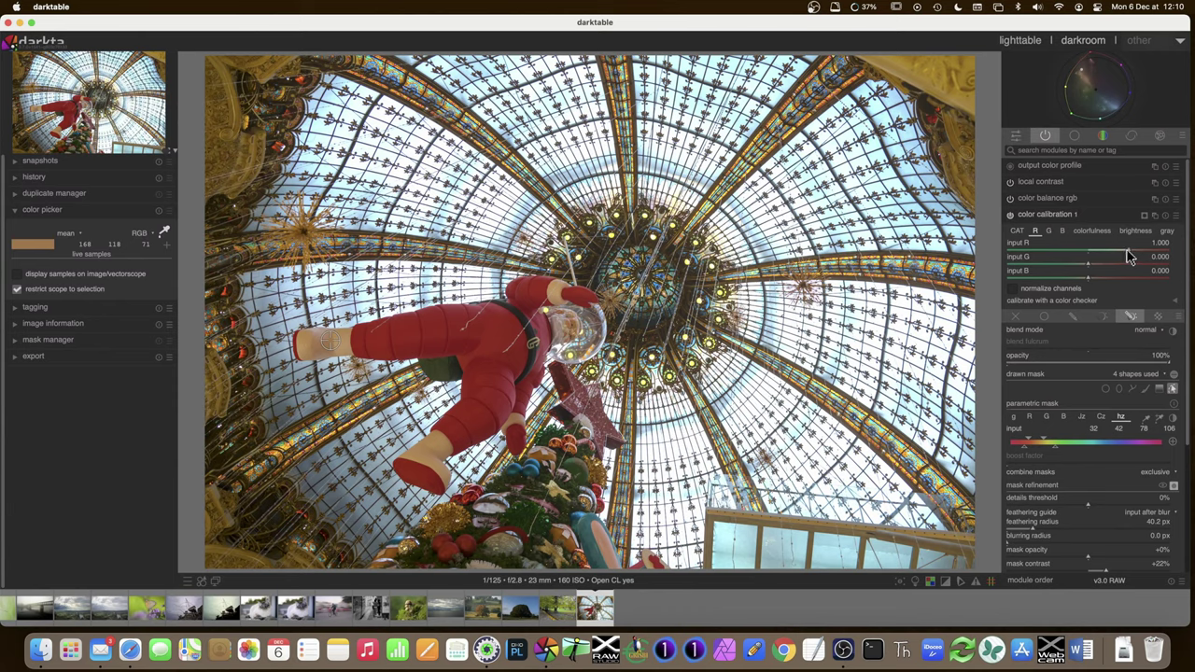
pyautogui.moveTo(1128, 250); pyautogui.dragTo(1124, 248)
# Step: Set red input to 0.748, blue input to about 1.5, and red brightness input to 0.158
pyautogui.click(1119, 248)
pyautogui.click(1063, 230)
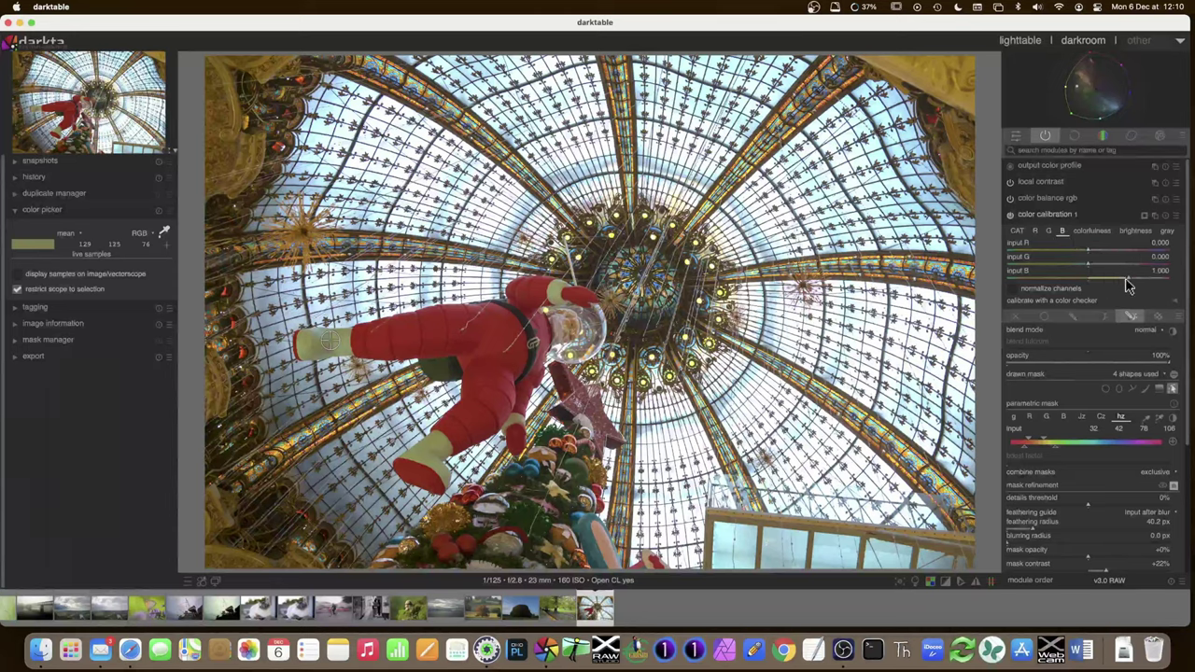
pyautogui.moveTo(1126, 285); pyautogui.dragTo(1149, 287)
pyautogui.moveTo(1149, 287)
pyautogui.mouseDown()
pyautogui.moveTo(1163, 287)
pyautogui.moveTo(1152, 282)
pyautogui.mouseUp()
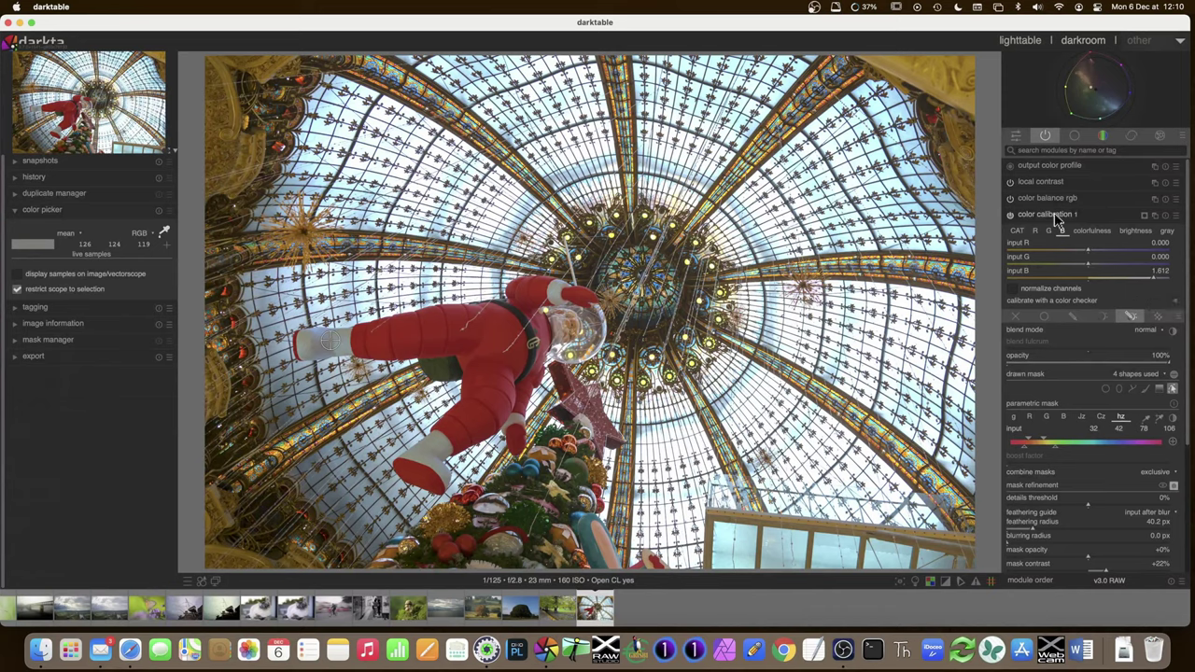
pyautogui.click(1135, 231)
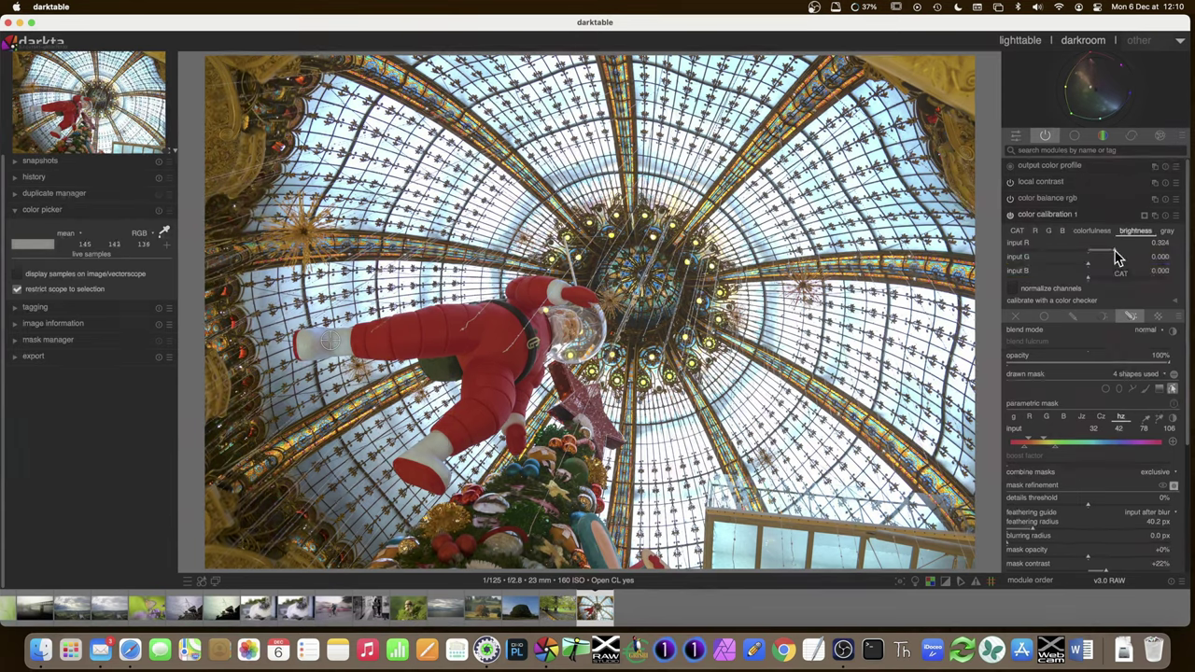
pyautogui.moveTo(1117, 259); pyautogui.dragTo(1103, 258)
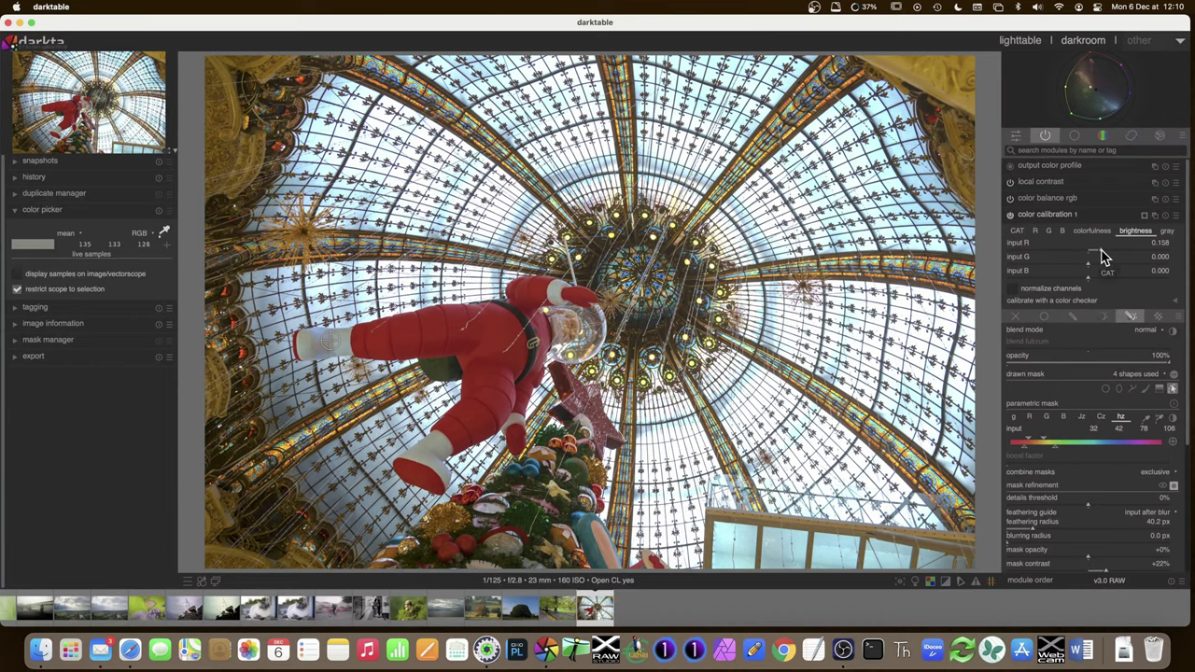
pyautogui.click(1047, 214)
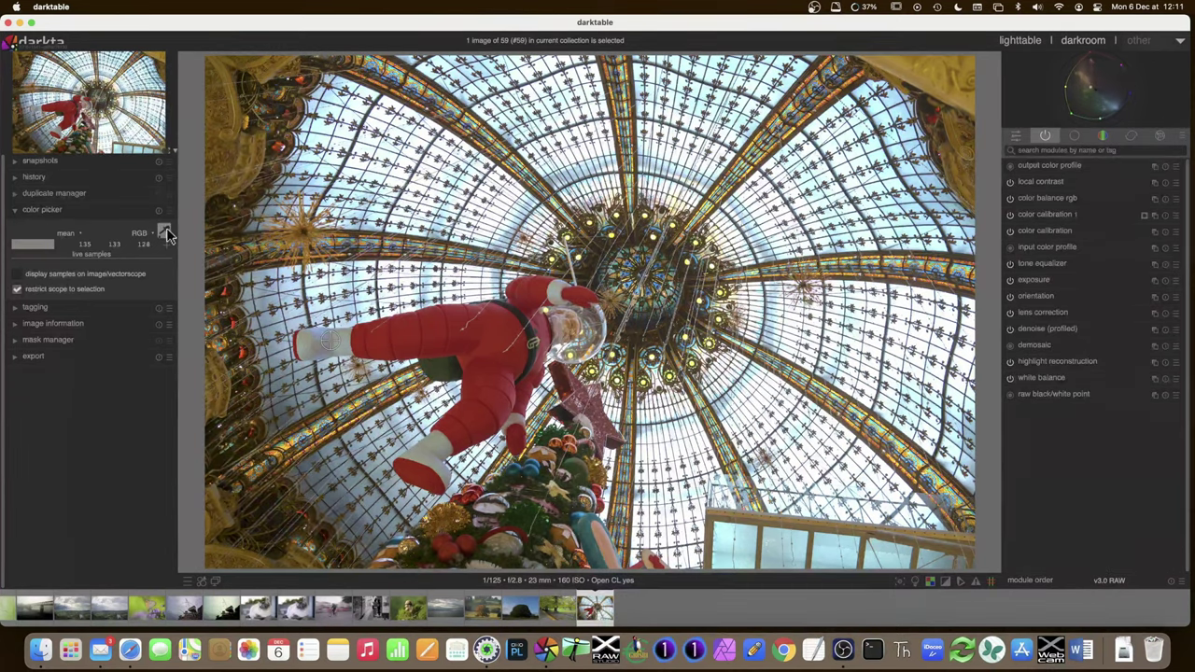
# Step: Set the recolour color calibration instance's blend opacity to 56%
pyautogui.click(1017, 215)
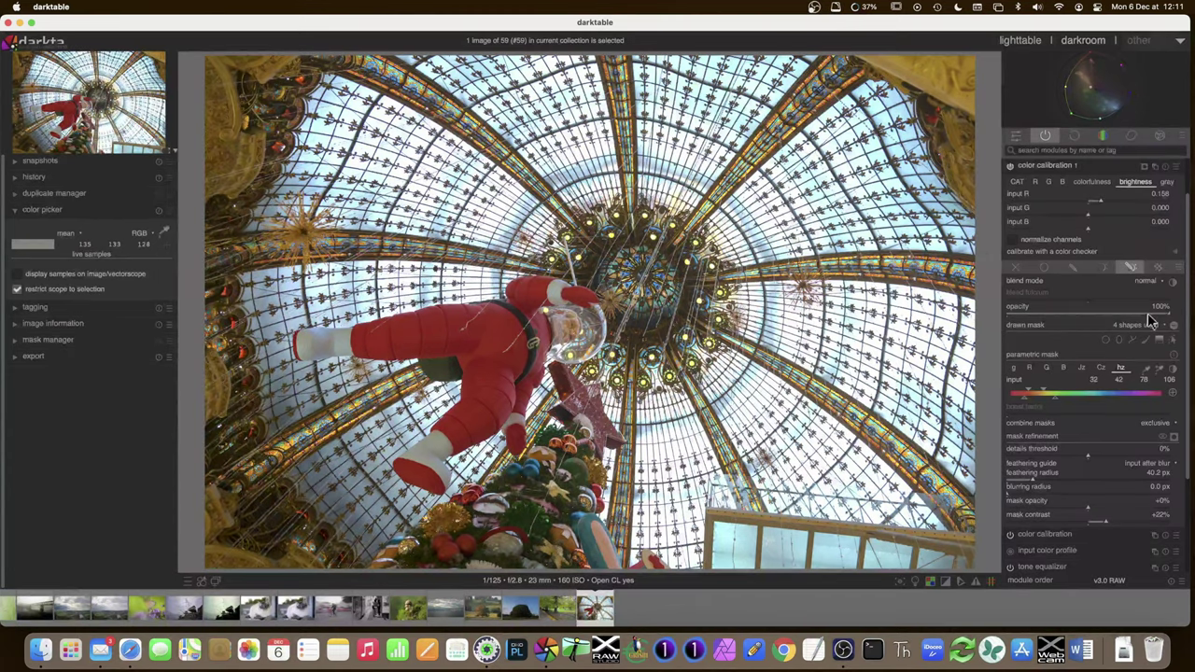
pyautogui.moveTo(1173, 319); pyautogui.dragTo(1005, 320)
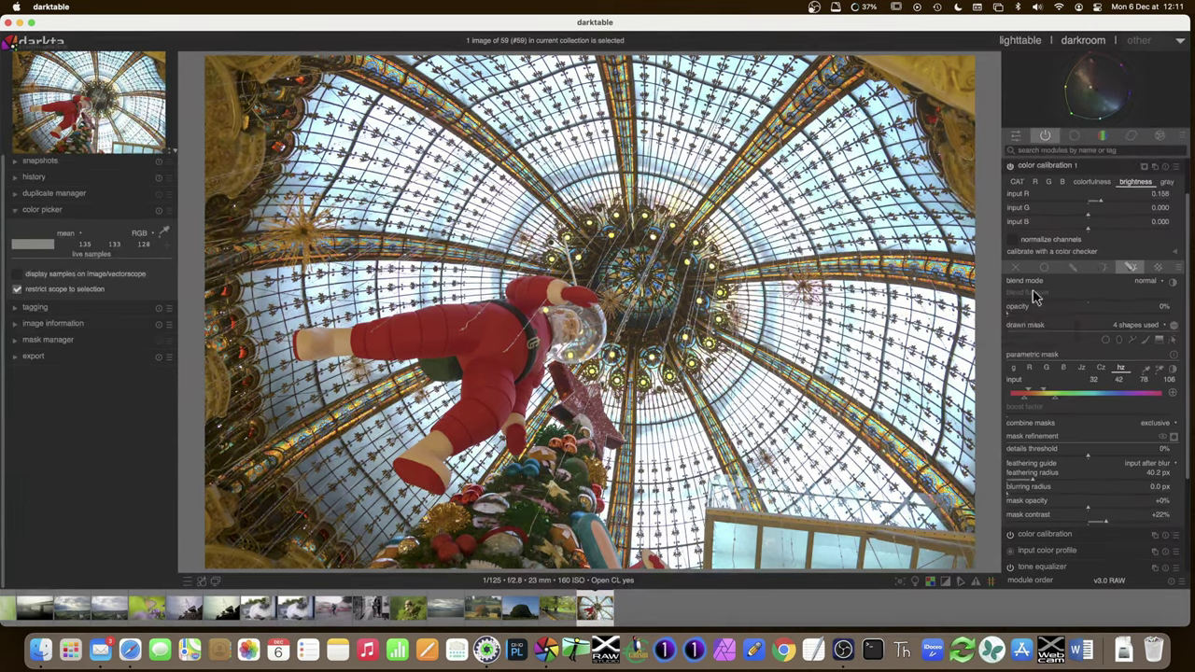
pyautogui.moveTo(1034, 317); pyautogui.dragTo(1100, 320)
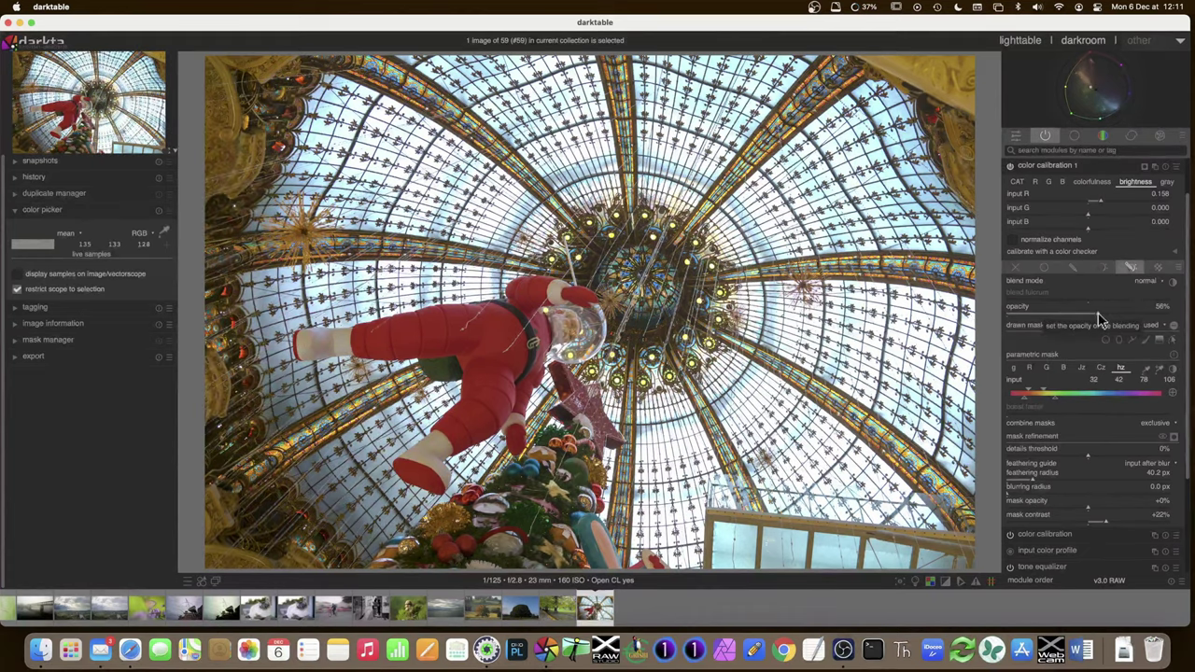
pyautogui.click(1047, 169)
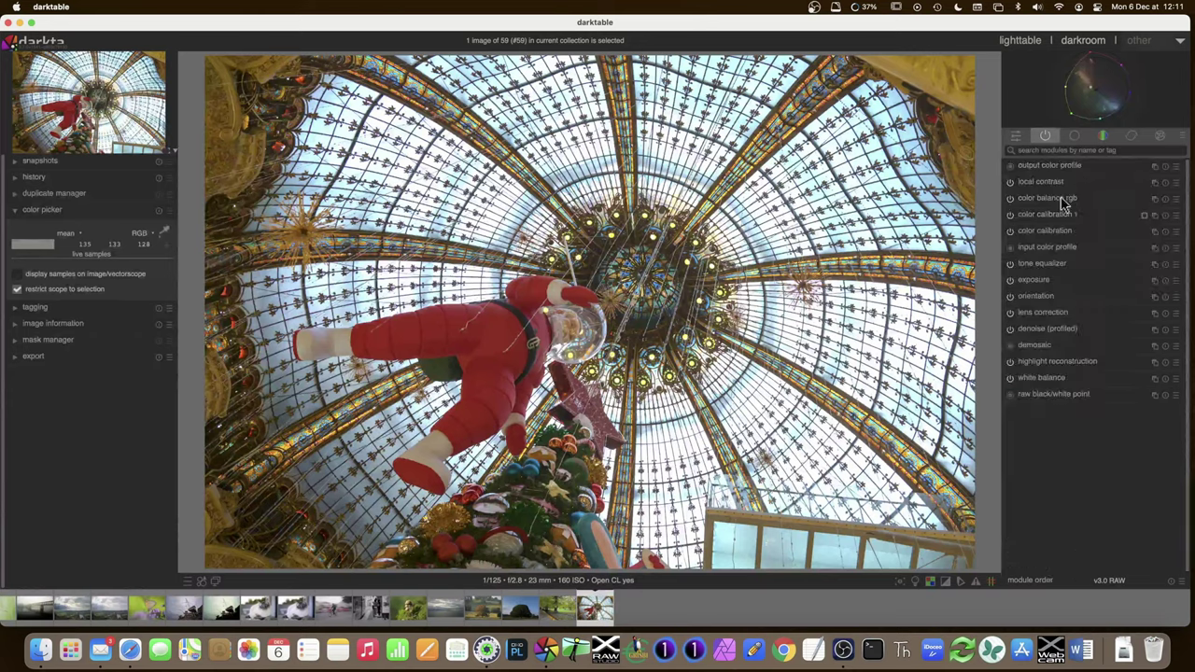
# Step: Toggle the boot recolour on and off for a before/after comparison, leaving it on
pyautogui.click(1010, 216)
pyautogui.click(1010, 215)
pyautogui.click(1010, 216)
pyautogui.click(1010, 216)
pyautogui.click(1010, 215)
pyautogui.click(1041, 215)
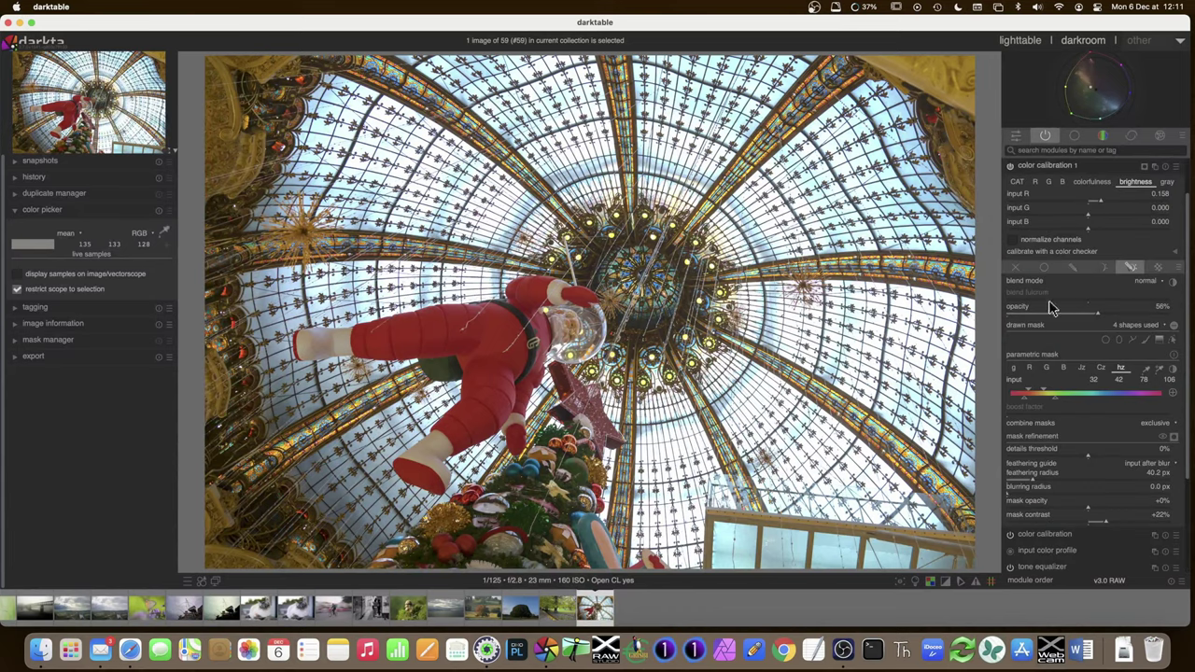